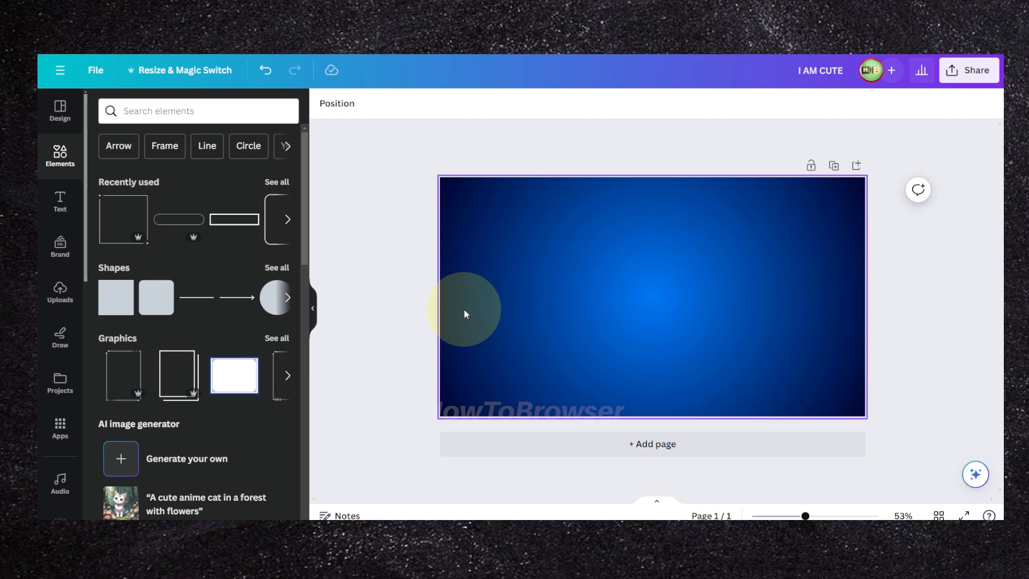
- Search the design templates for "glitch"
left_click(59, 110)
left_click(121, 112)
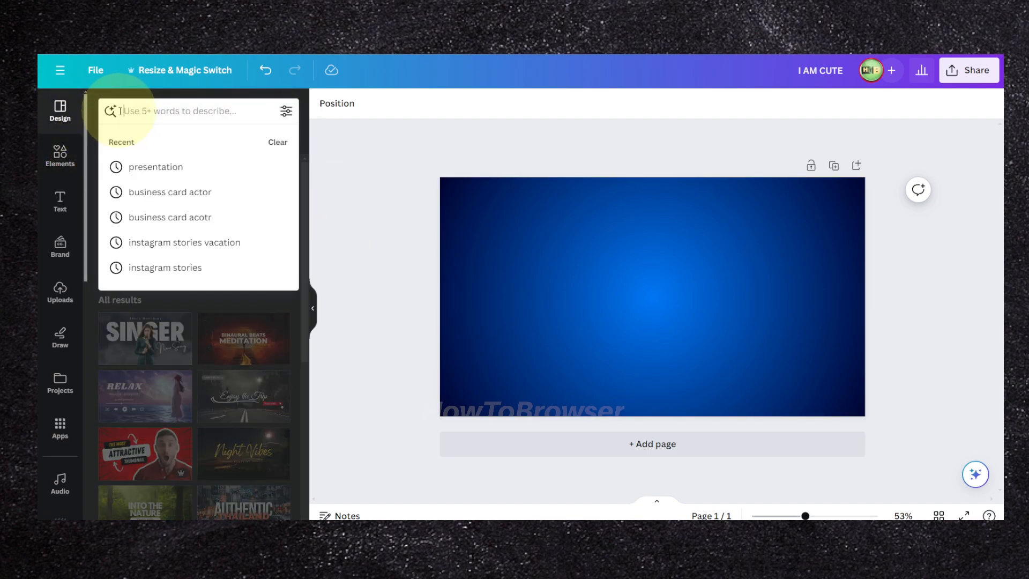
type("gl")
key("BackSpace")
key("BackSpace")
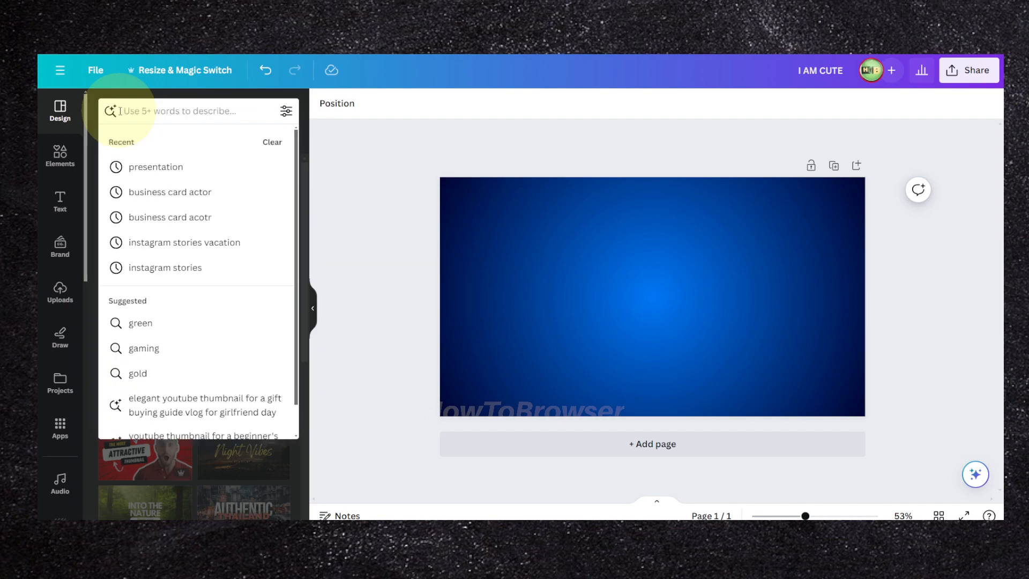
type("gli")
key("BackSpace")
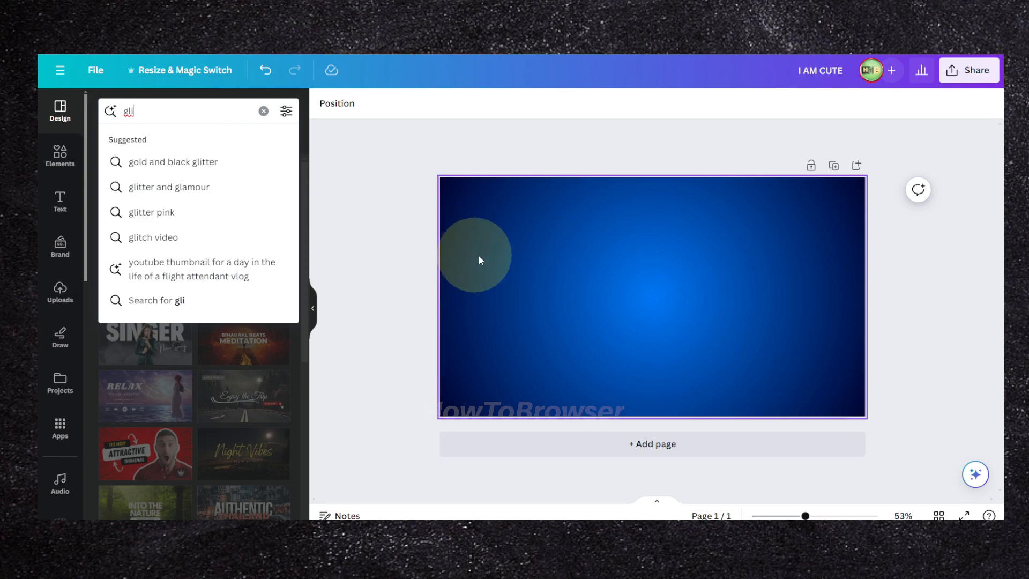
left_click(502, 257)
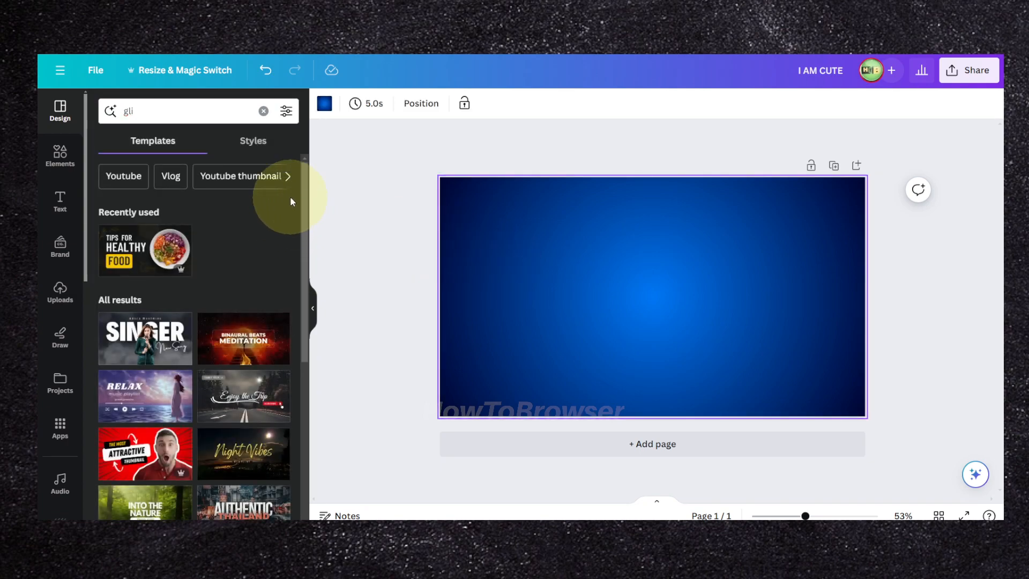
double_click(194, 110)
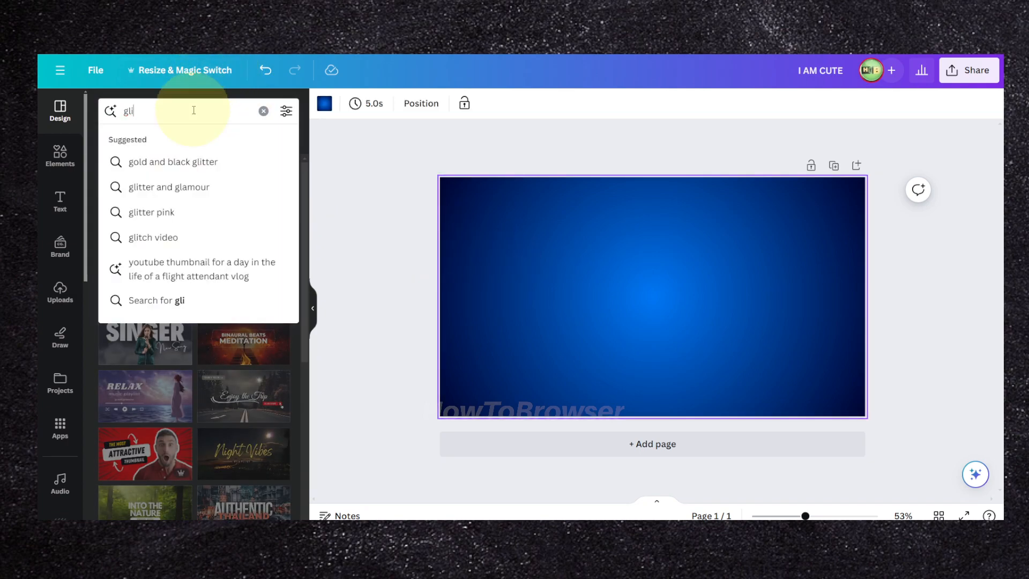
key("BackSpace")
type("glit")
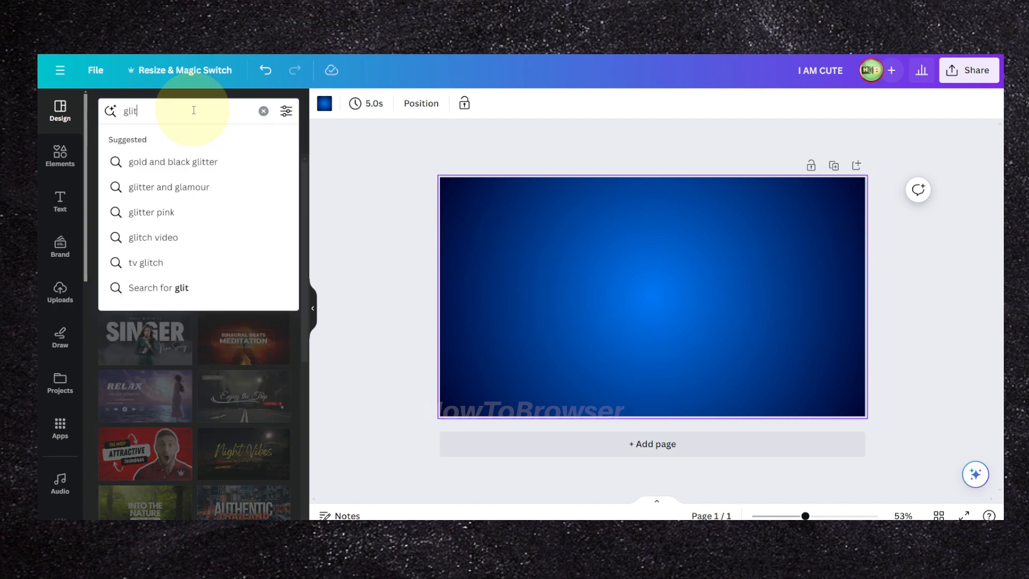
type("ch")
key("Return")
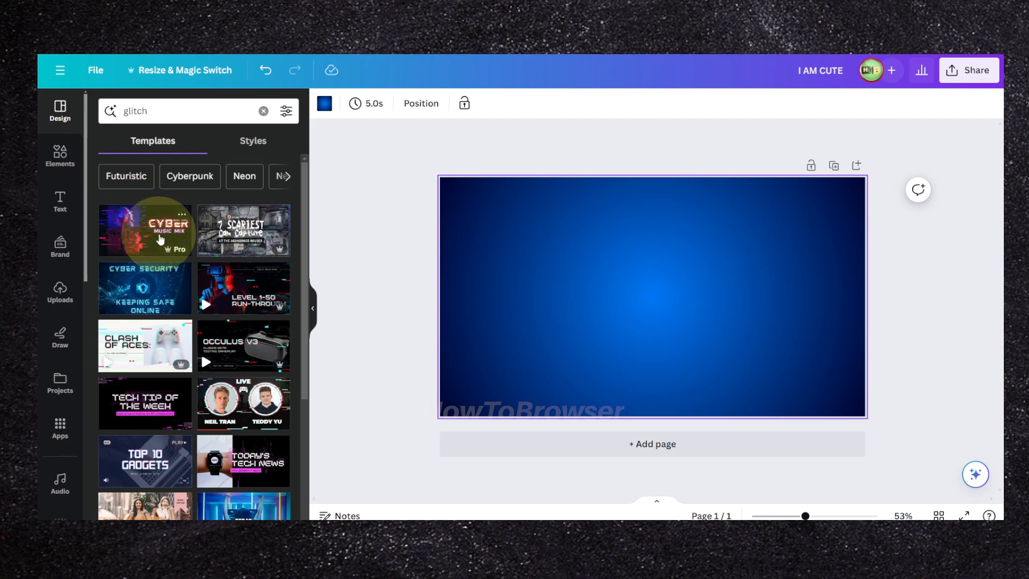
- Browse the Cyberpunk templates, return the search to "glitch" and apply the Glitch Effect Cyber Music Channel Thumbnail template
left_click(186, 176)
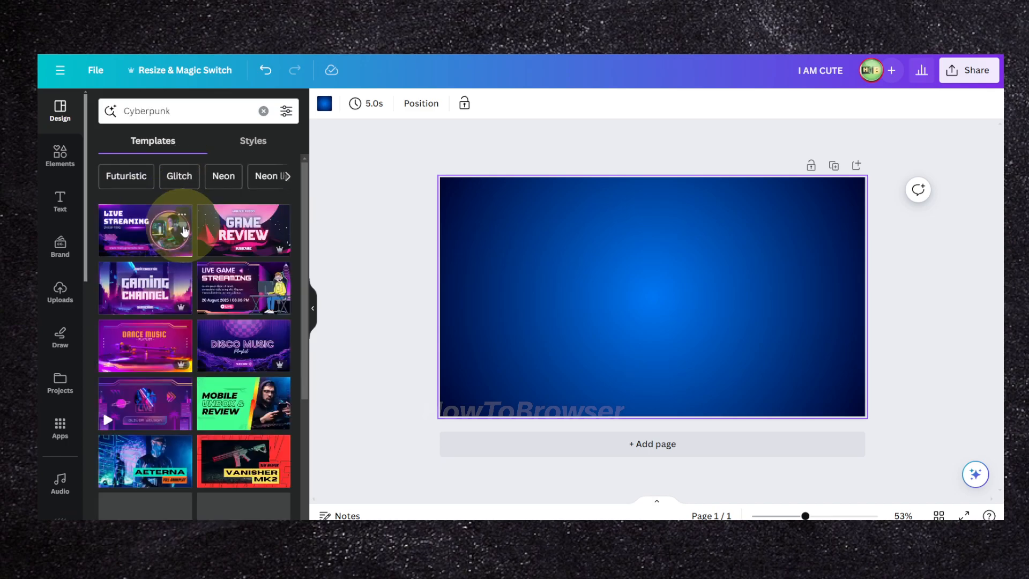
left_click(129, 110)
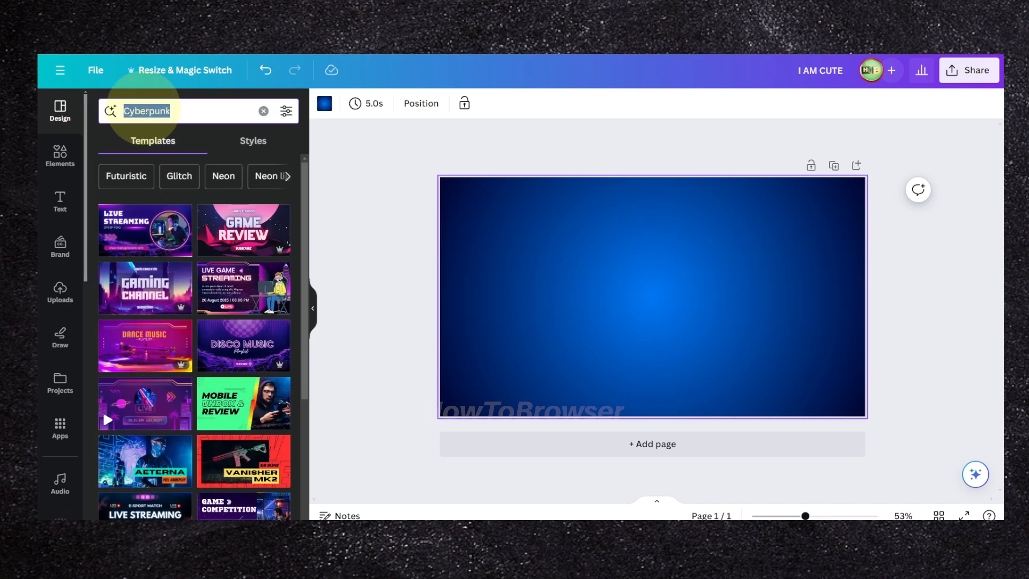
type("glitch")
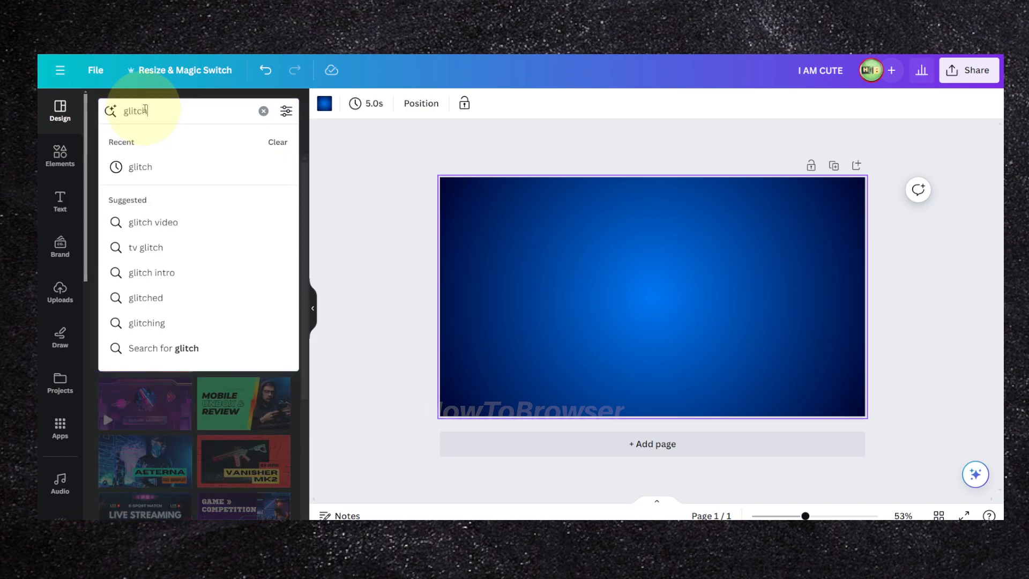
key("Return")
left_click(154, 228)
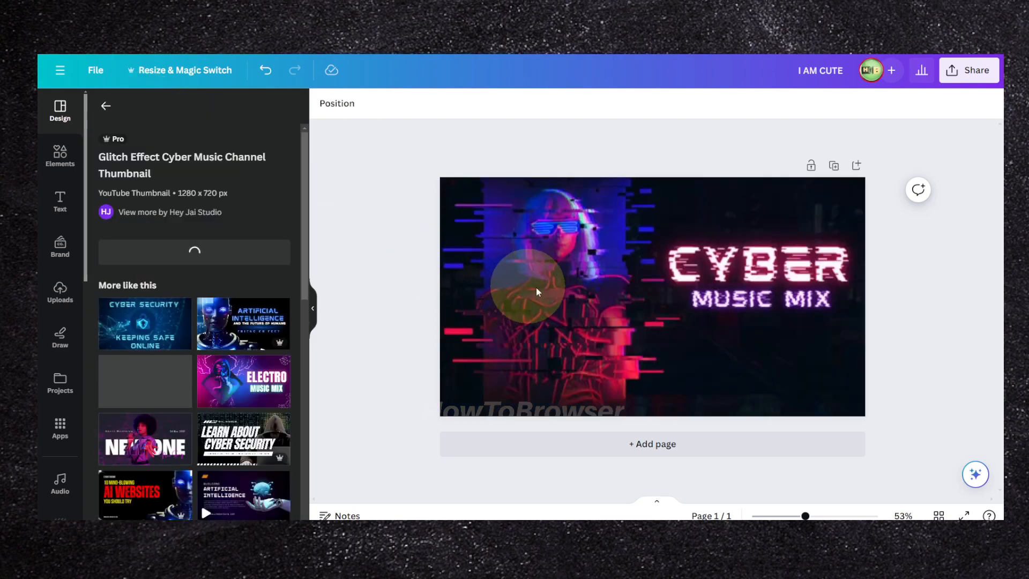
left_click(559, 294)
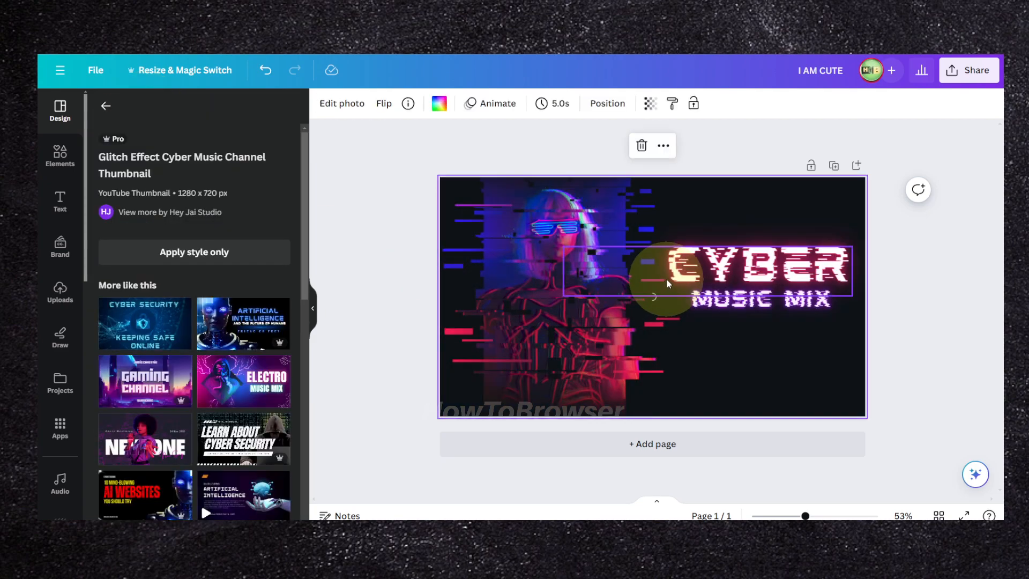
- Open the text effects of the CYBER title to inspect the style it uses
left_click(699, 274)
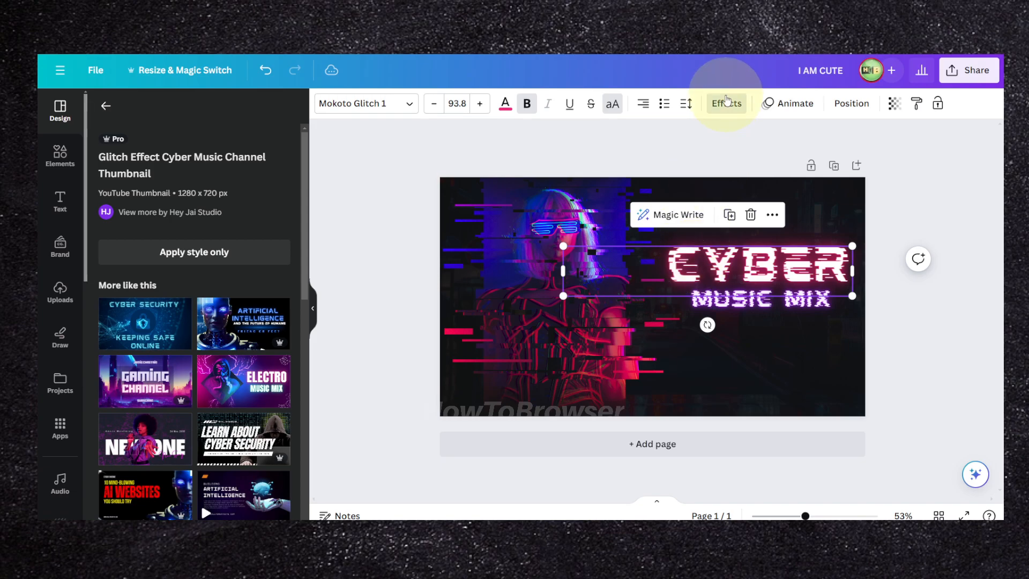
left_click(727, 102)
left_click(727, 102)
left_click(727, 103)
left_click(728, 104)
left_click(728, 106)
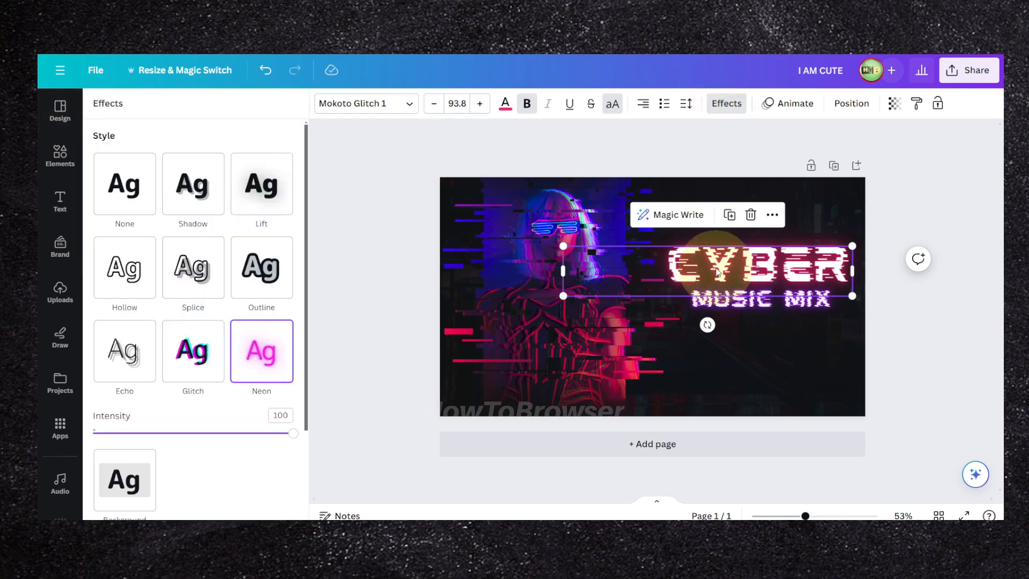
- Move the CYBER title up over the woman's head and delete the MUSIC MIX subtitle text
left_click_drag(719, 272, 576, 242)
left_click(683, 299)
double_click(690, 296)
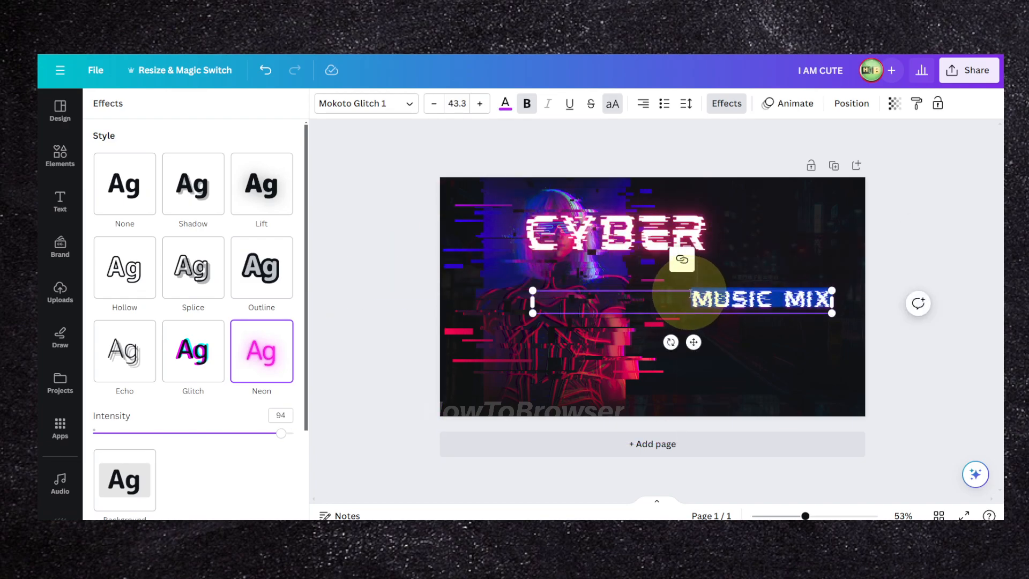
key("BackSpace")
left_click(411, 107)
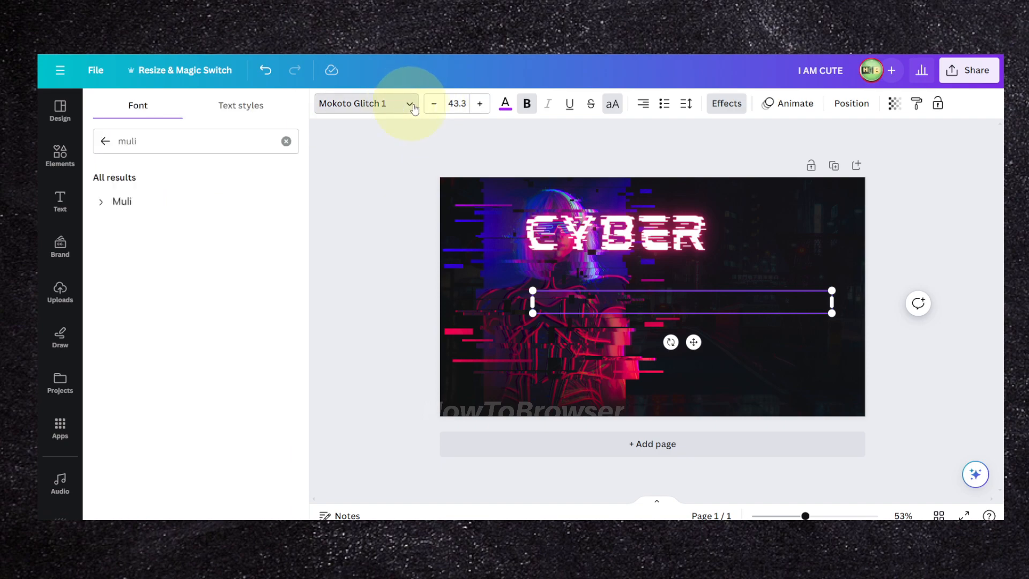
left_click(611, 322)
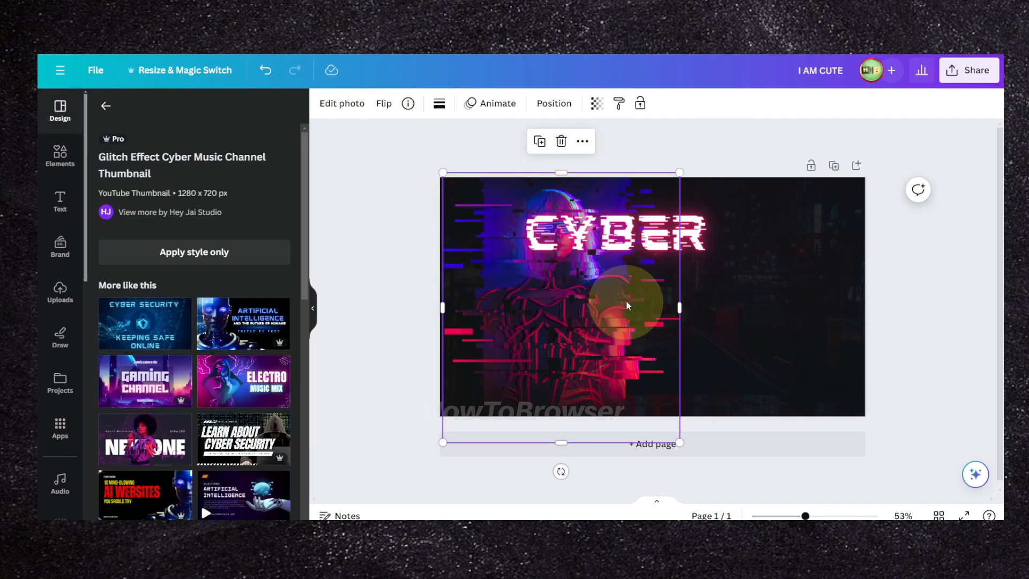
- Move the CYBER title back to the dark area beside the woman and clear the search in its font list
left_click(604, 241)
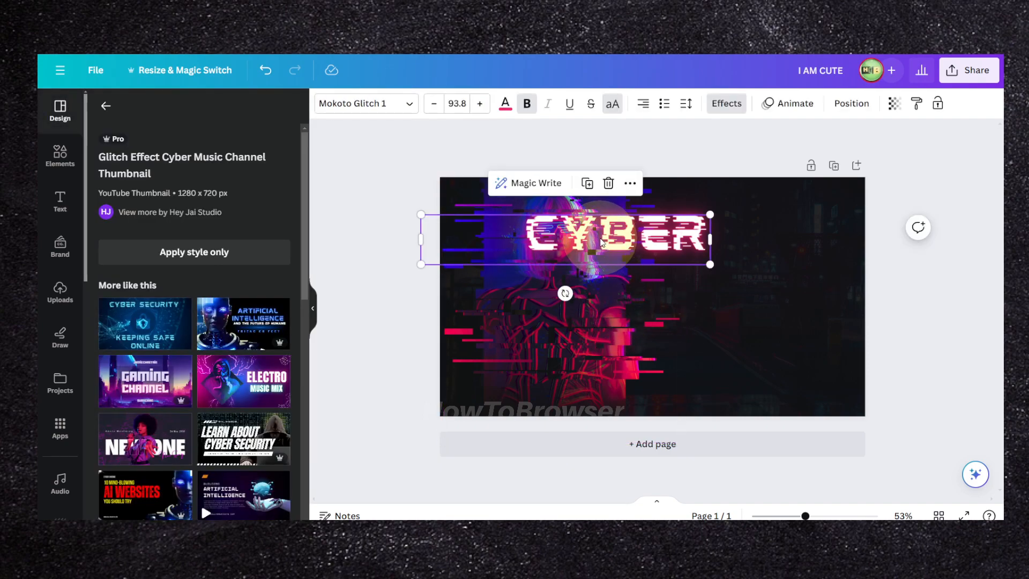
left_click_drag(599, 242, 713, 256)
double_click(659, 227)
left_click(392, 104)
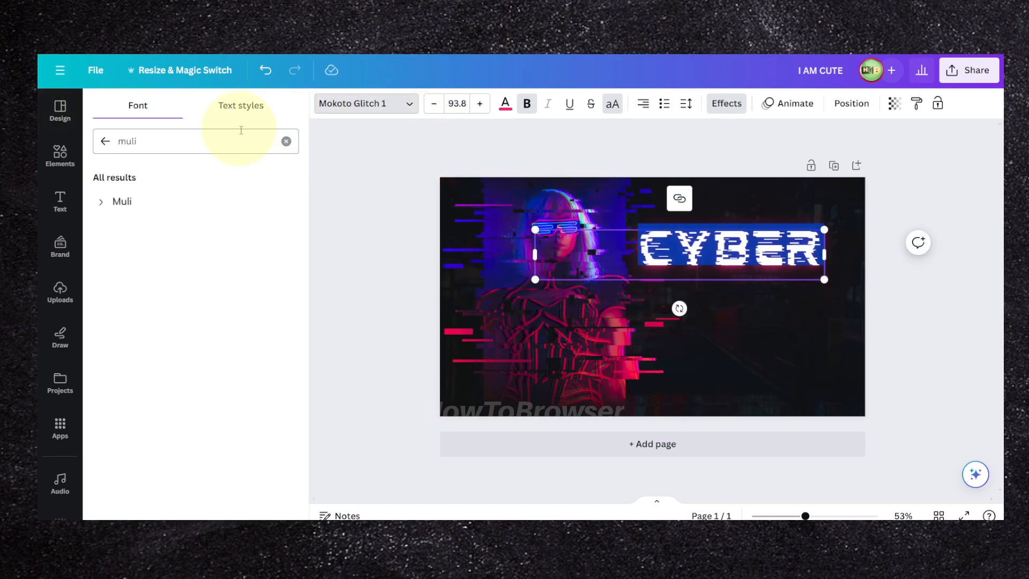
left_click(286, 141)
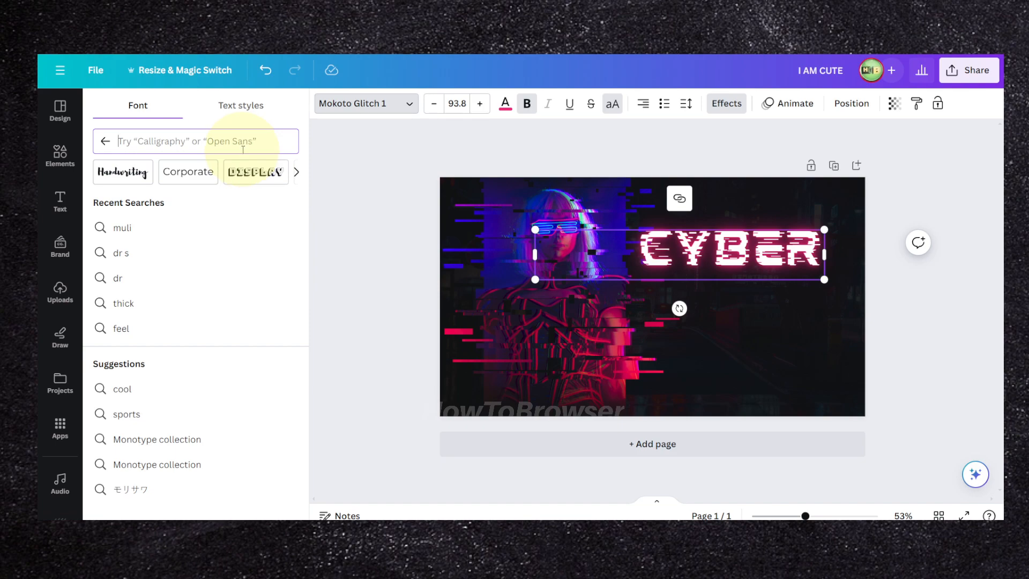
- Add a heading to the page with the text "GLITCH TEXT EFFECT"
left_click(60, 201)
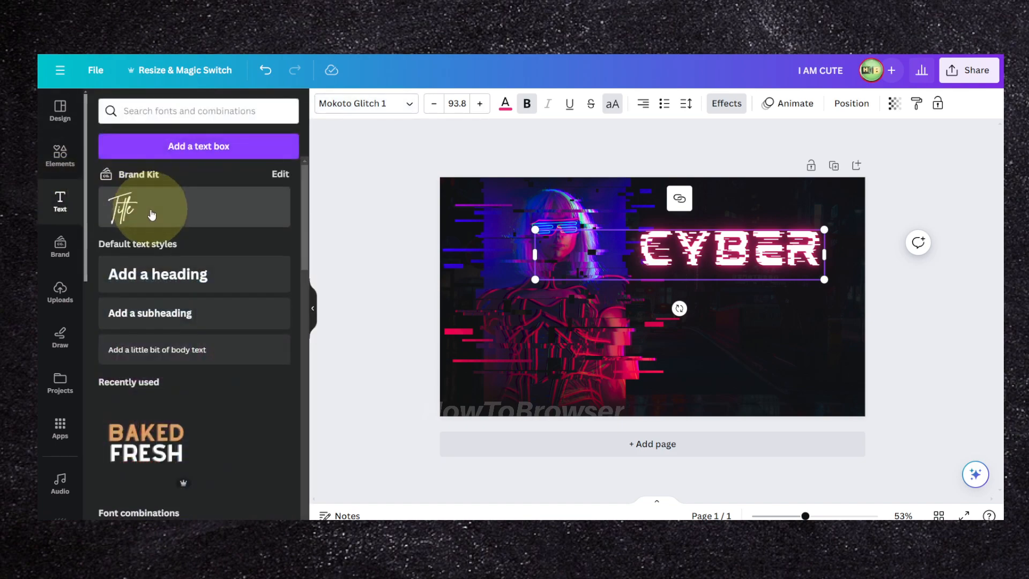
left_click_drag(183, 274, 643, 340)
double_click(699, 298)
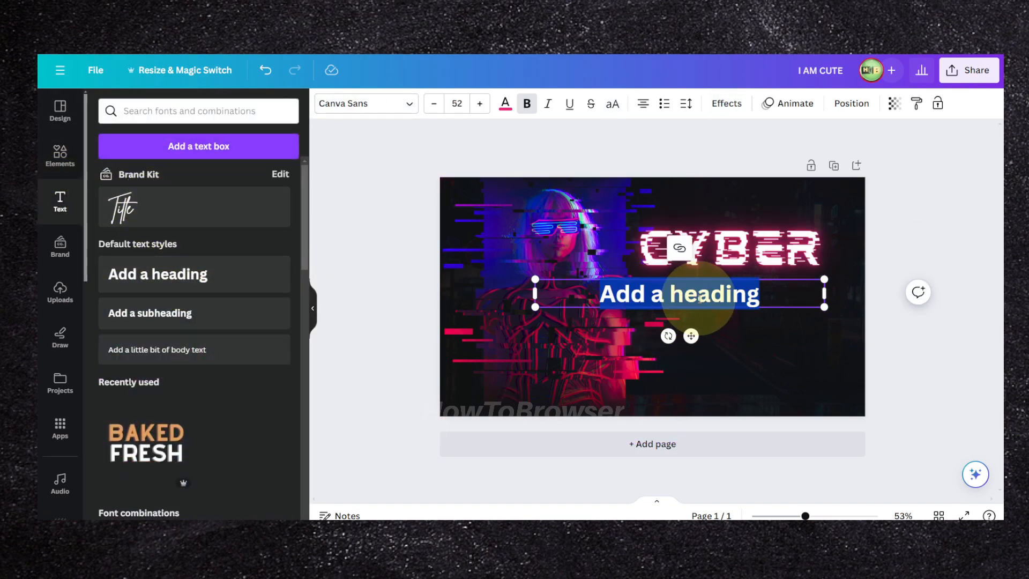
type("GLIT")
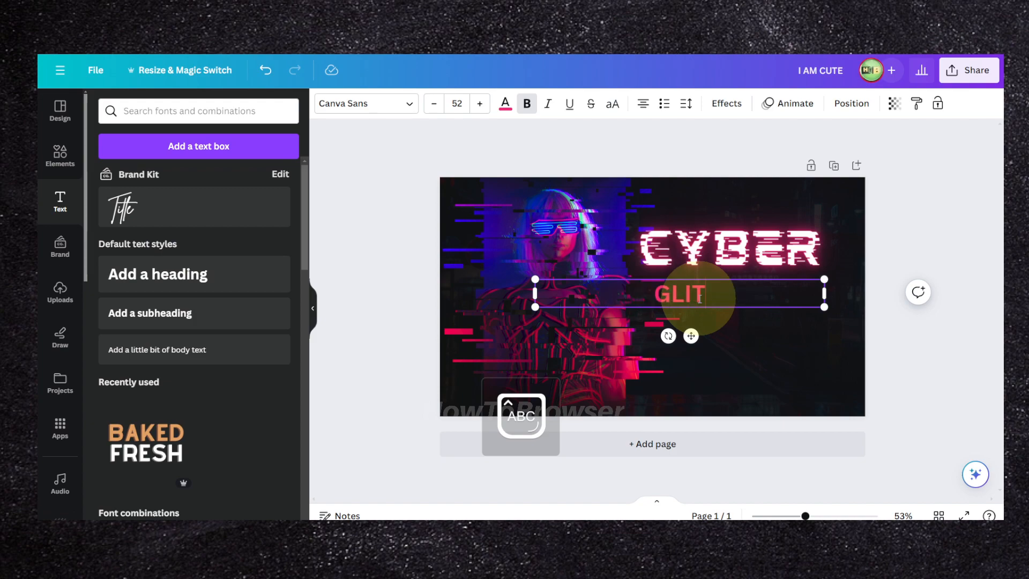
type("CH TEXT EFFECT")
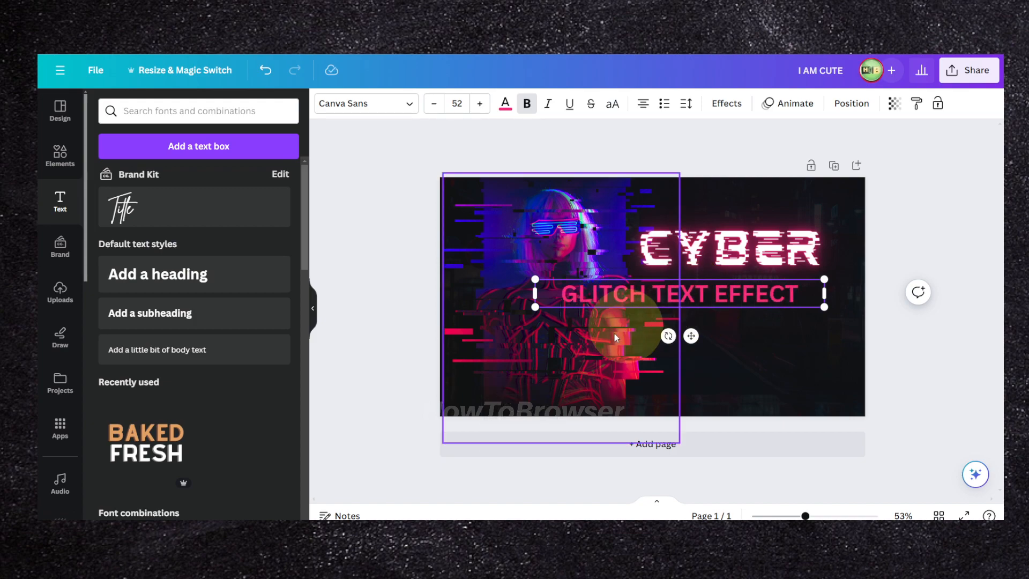
- Shift the woman photo slightly to the left and move the GLITCH TEXT EFFECT heading down near the page's lower edge
left_click_drag(615, 336, 585, 348)
left_click(722, 303)
left_click_drag(722, 303, 766, 387)
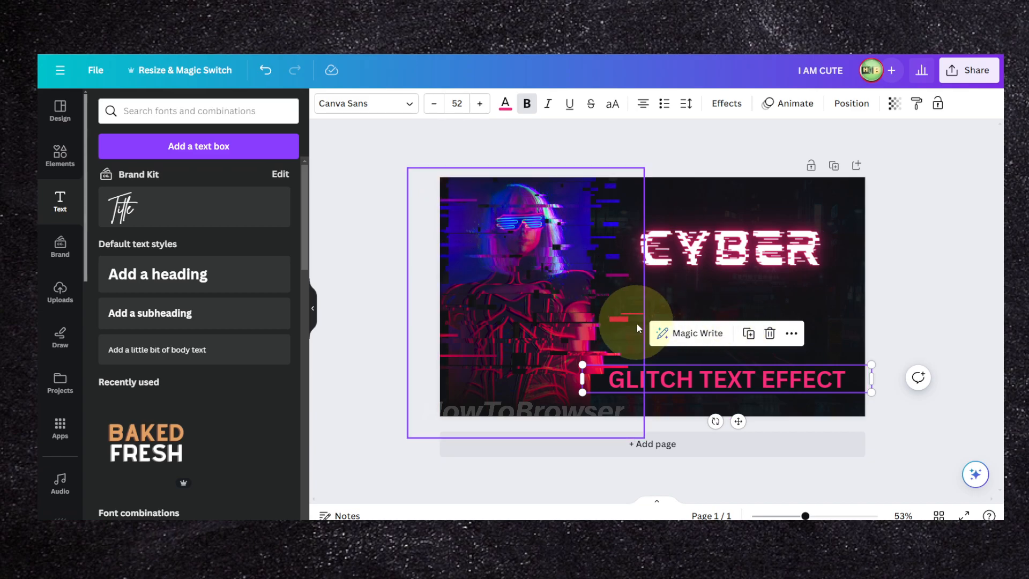
- Search the available fonts for "Glitch" for the GLITCH TEXT EFFECT heading
left_click(680, 256)
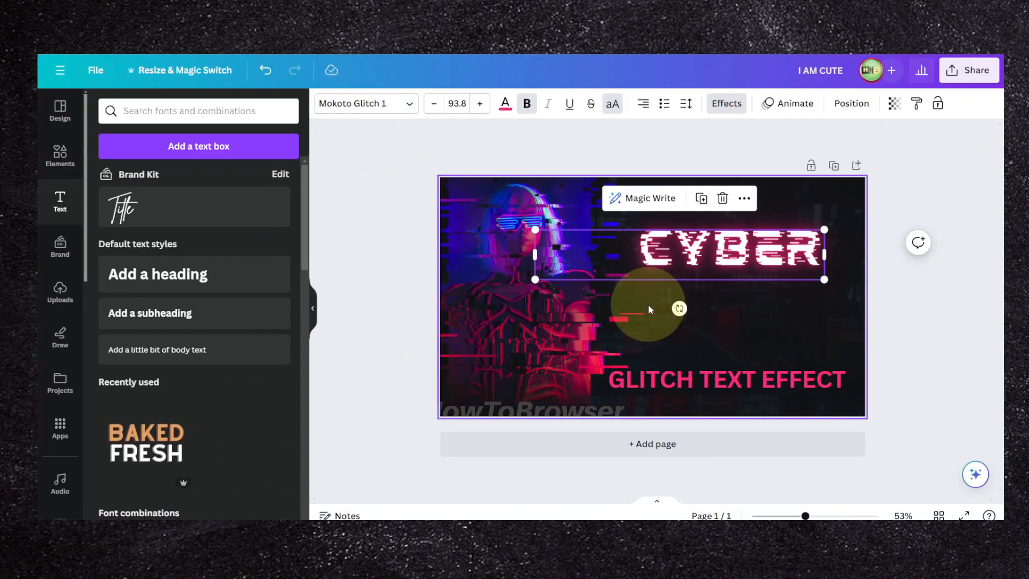
left_click(659, 378)
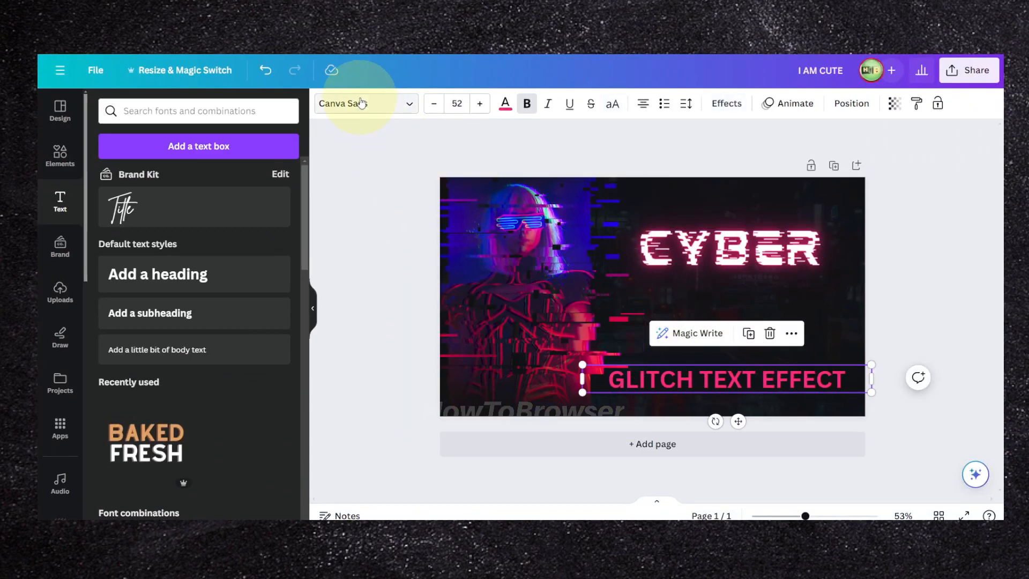
left_click(363, 103)
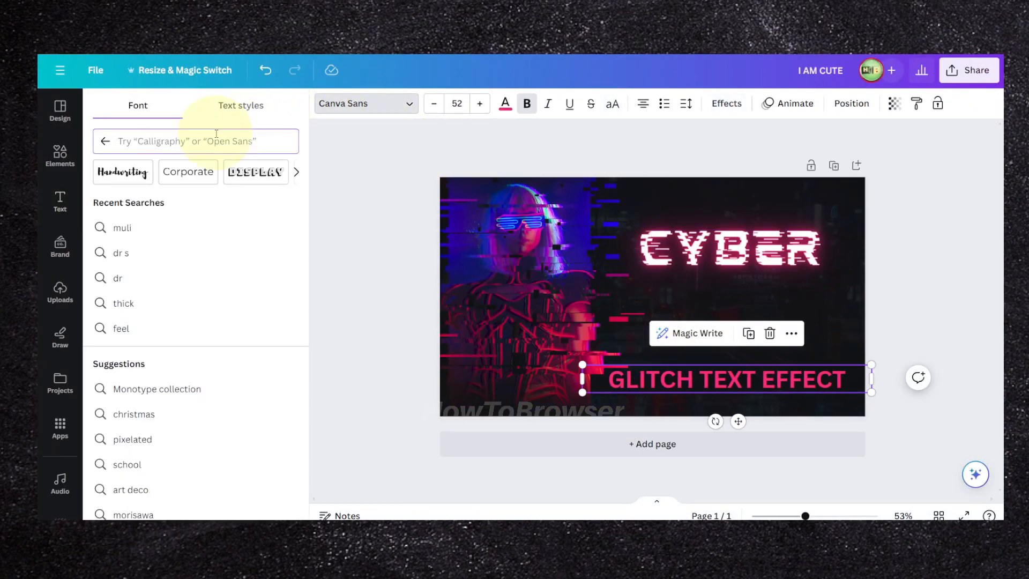
type("gLITC")
key("BackSpace")
key("BackSpace")
key("BackSpace")
key("BackSpace")
key("BackSpace")
key("Caps_Lock")
type("Glitch")
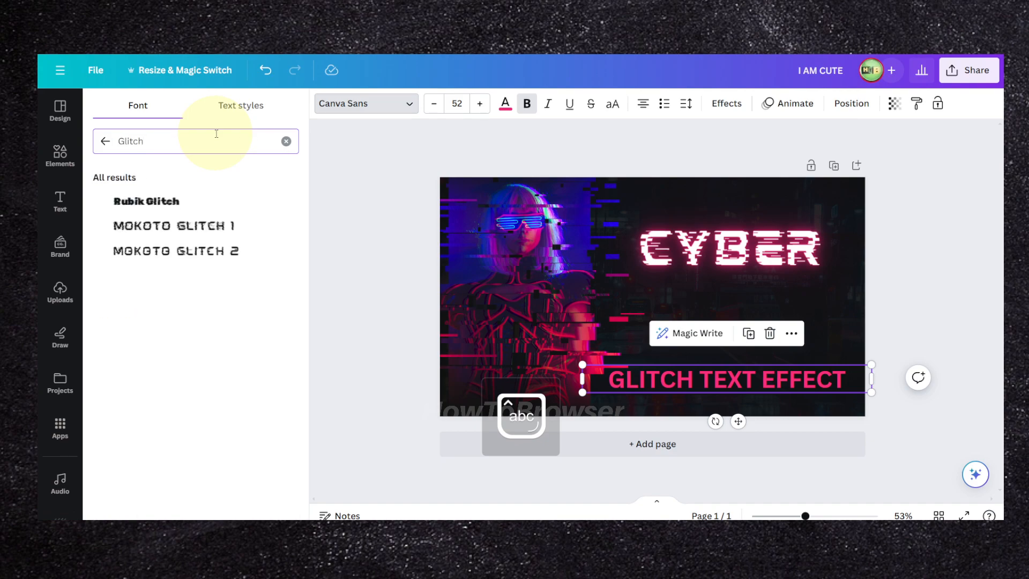
- Try the Mokoto Glitch 1, Mokoto Glitch 2 and Rubik Glitch fonts on the heading and settle on Mokoto Glitch 1
left_click(225, 225)
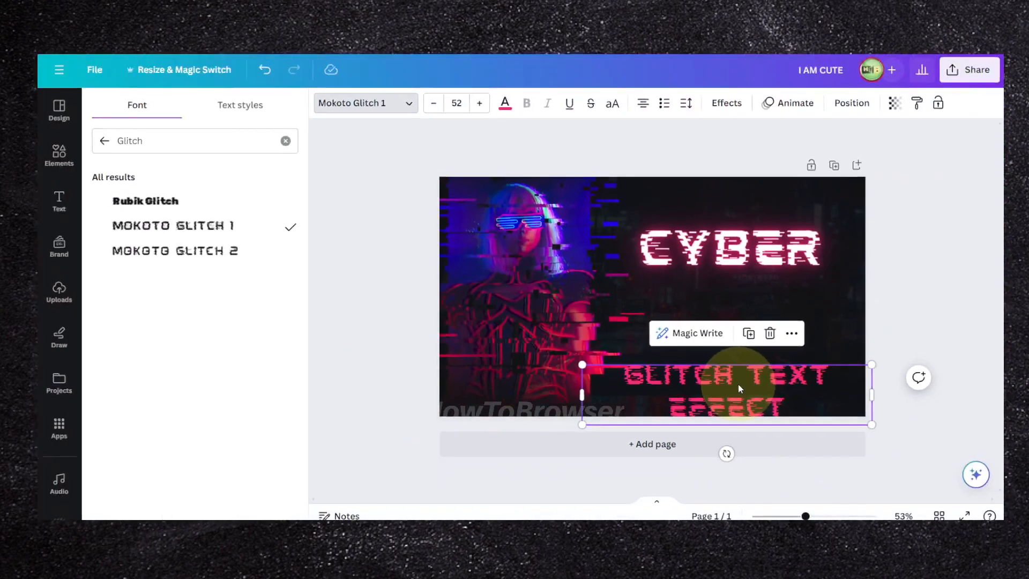
left_click(184, 255)
left_click(166, 201)
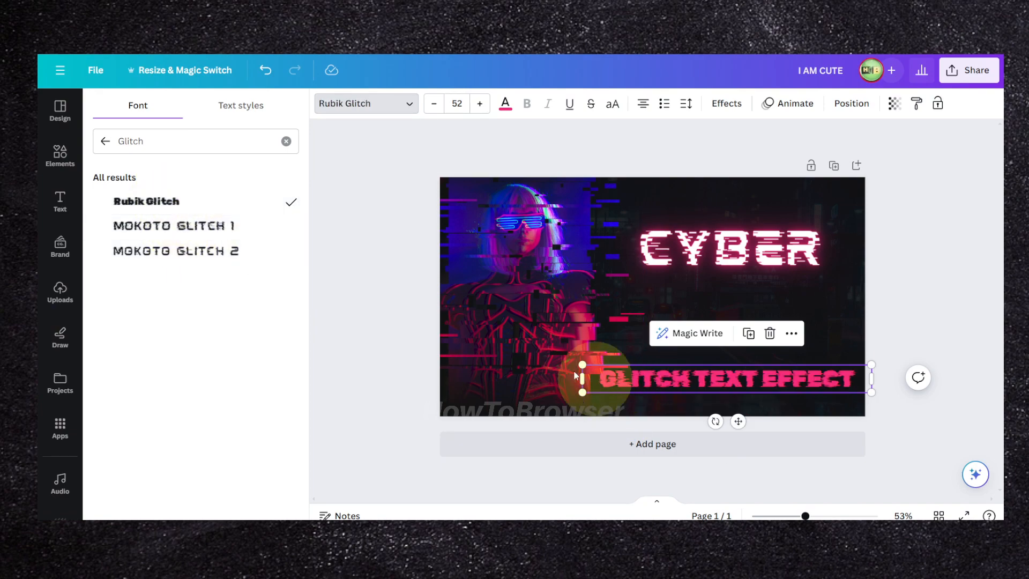
left_click(177, 225)
- Move the GLITCH TEXT EFFECT heading up directly beneath CYBER and delete the woman photo
left_click_drag(610, 352, 670, 305)
left_click(543, 346)
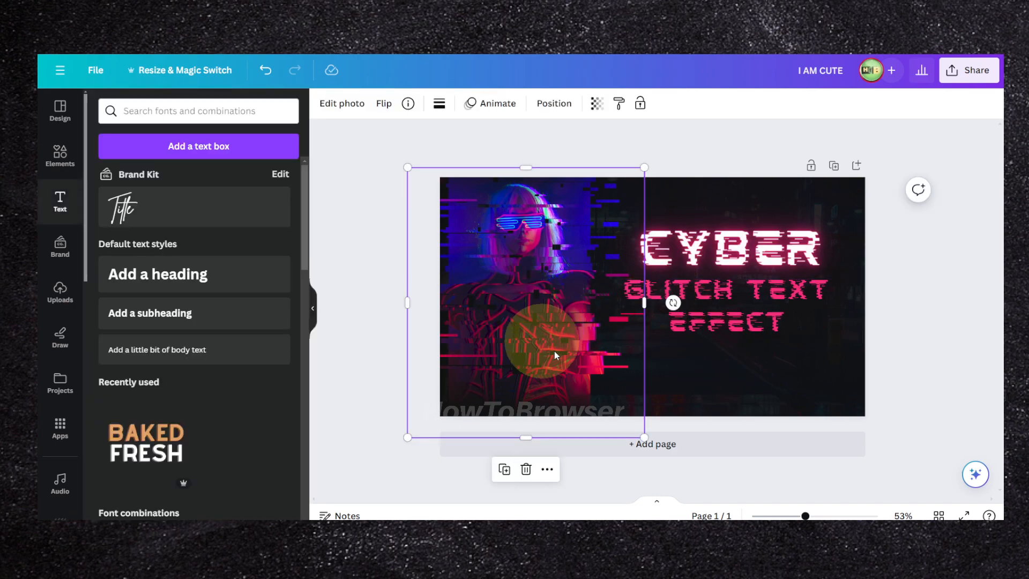
left_click(526, 470)
- Enlarge the GLITCH TEXT EFFECT heading to size 77.6 and apply the Glitch text effect with an offset of about 84
left_click(614, 325)
left_click_drag(583, 338, 614, 353)
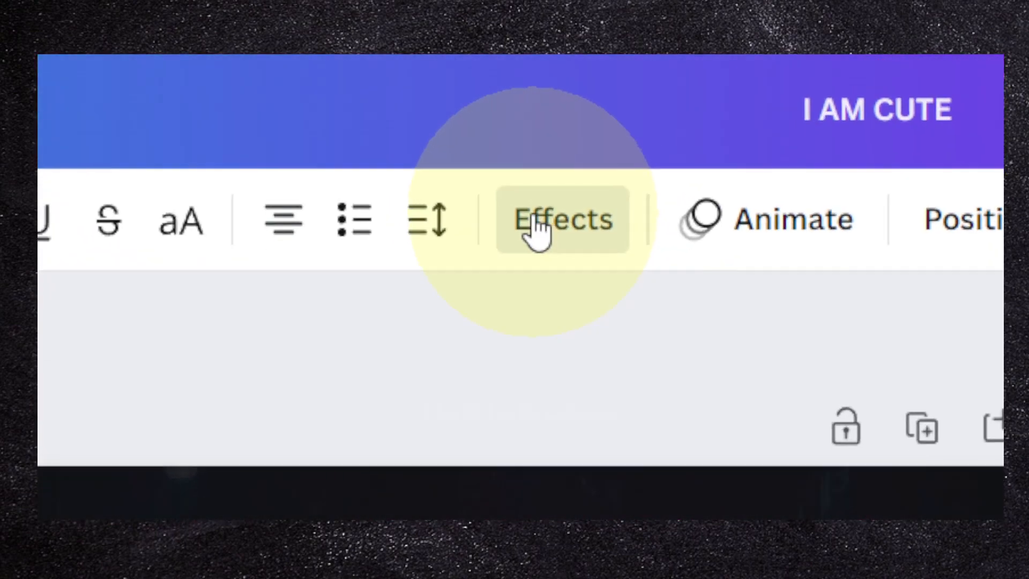
left_click(536, 222)
left_click(196, 355)
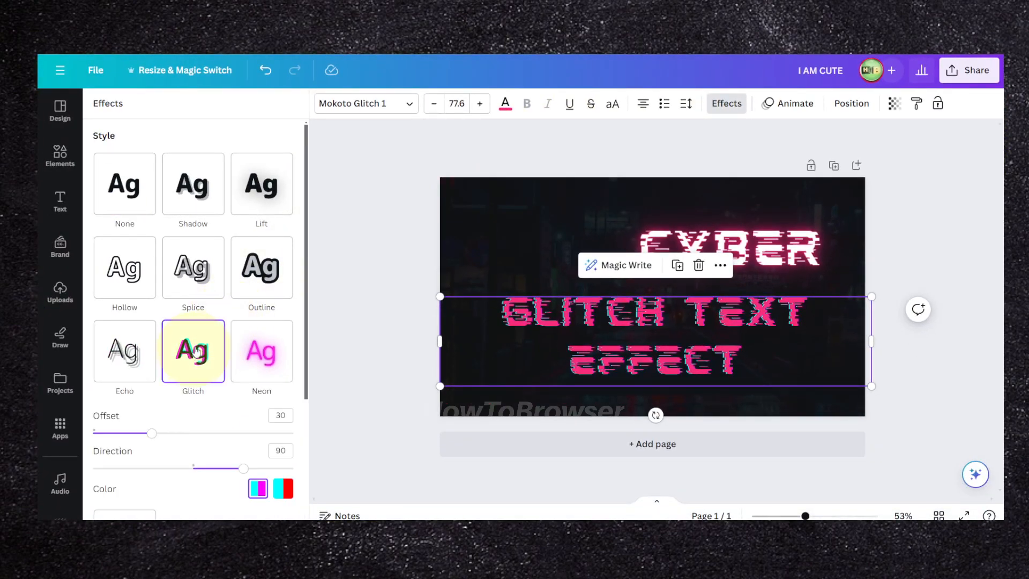
left_click_drag(149, 440, 266, 438)
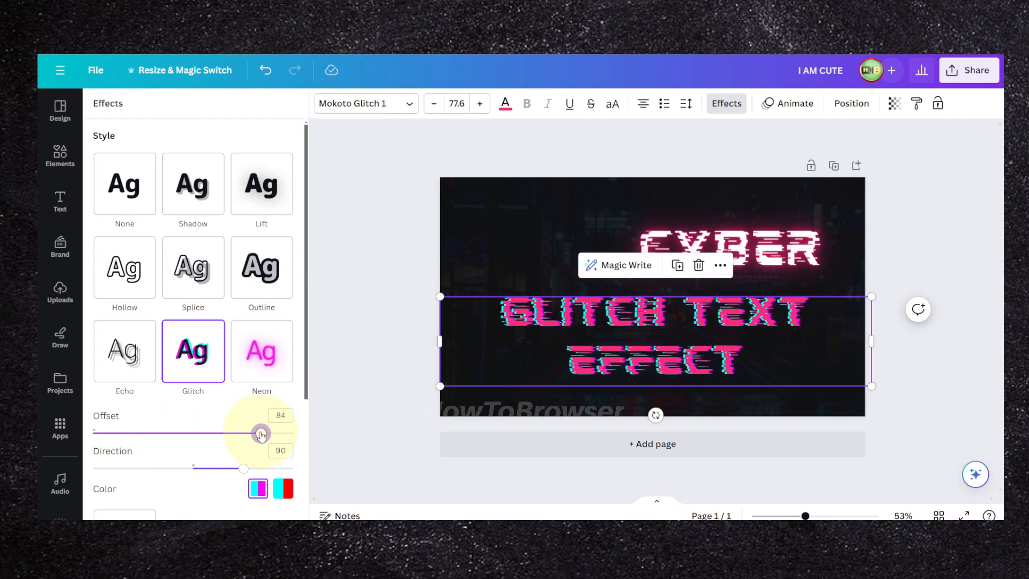
- Set the heading's Glitch direction to 51 and compare the Rubik Glitch, Mokoto Glitch 1 and Mokoto Glitch 2 fonts, settling on Rubik Glitch
mouse_move(236, 470)
left_mouse_down()
mouse_move(275, 471)
mouse_move(222, 472)
left_mouse_up()
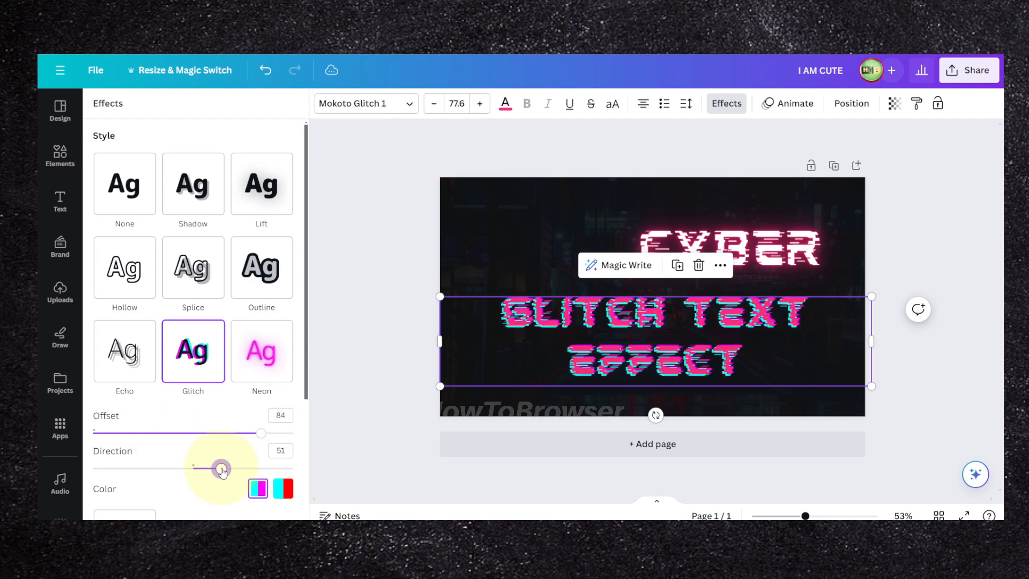
left_click(343, 104)
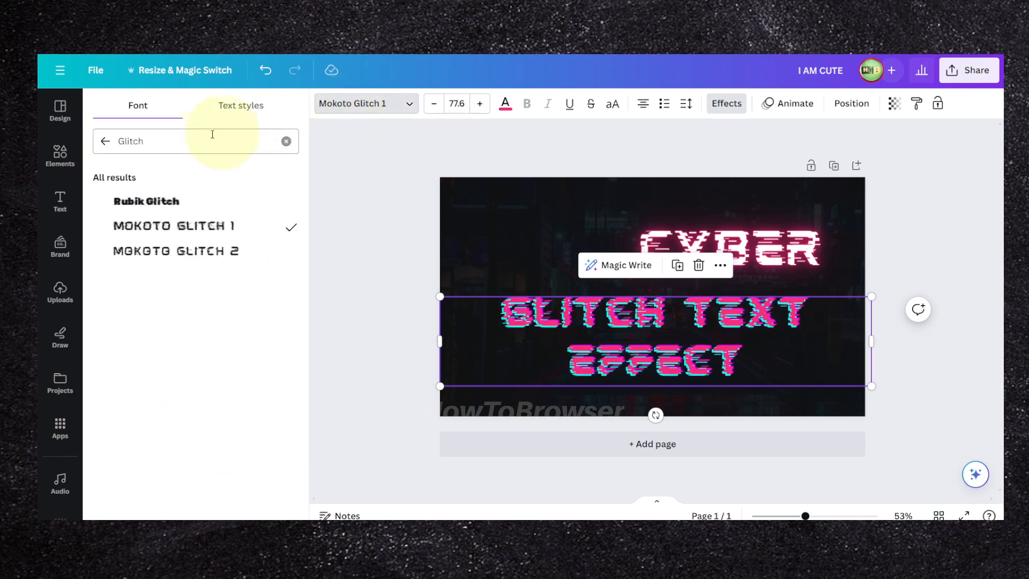
left_click(147, 201)
left_click(140, 225)
left_click(160, 252)
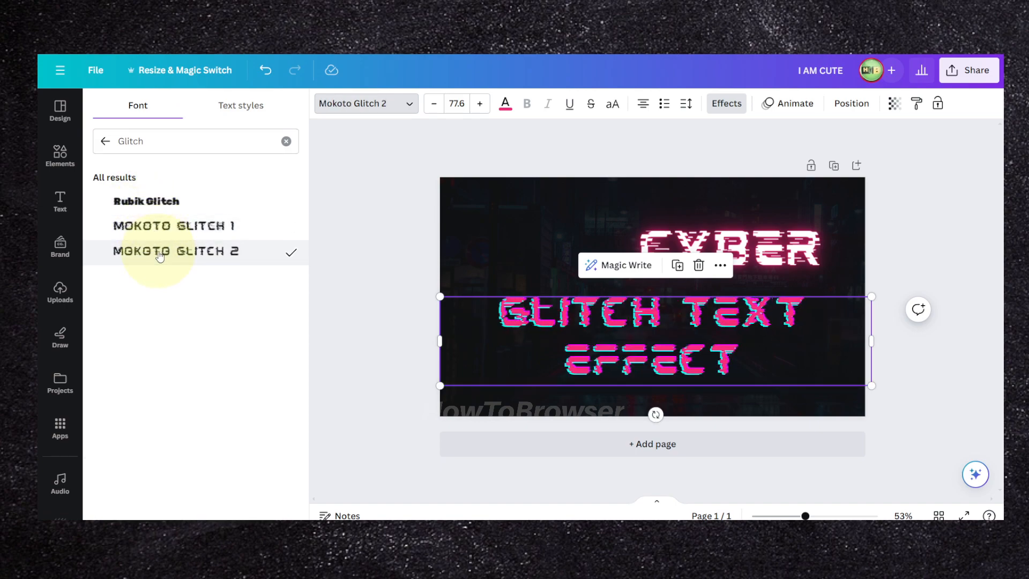
left_click(163, 212)
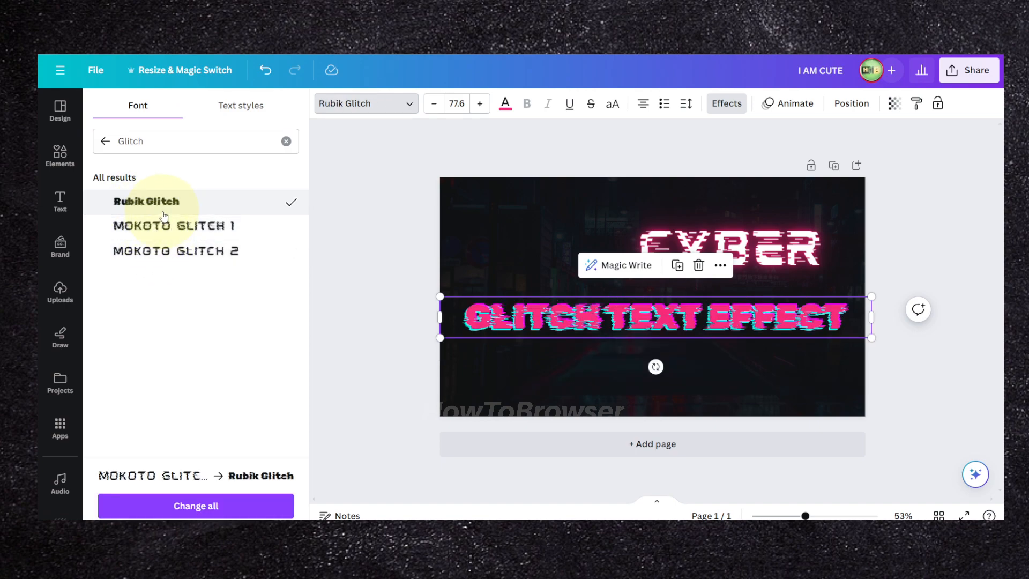
left_click(171, 252)
left_click_drag(601, 305, 598, 296)
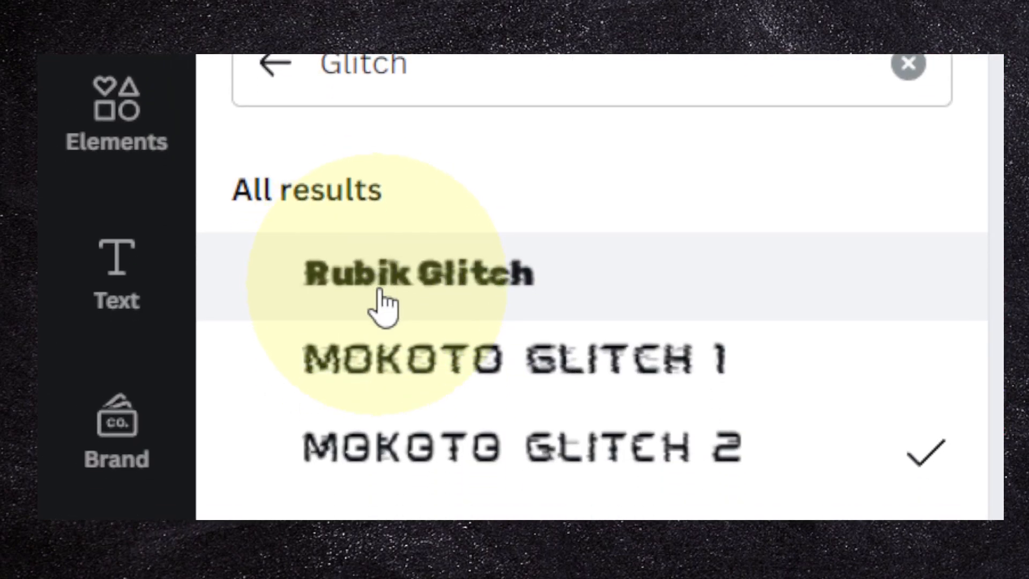
- Repeat the font search for "Glitch" for the GLITCH TEXT EFFECT heading
double_click(422, 63)
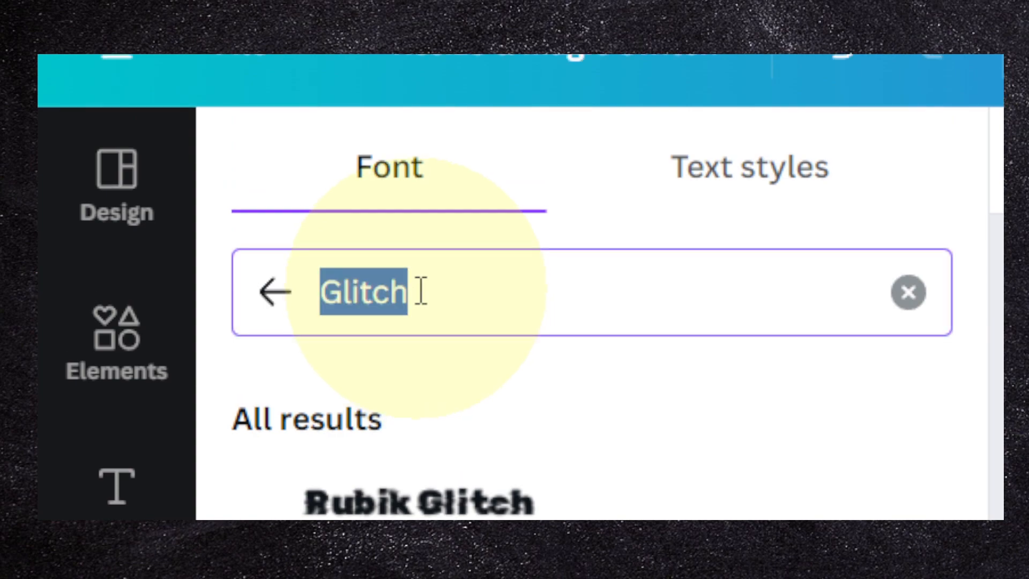
type("Gli")
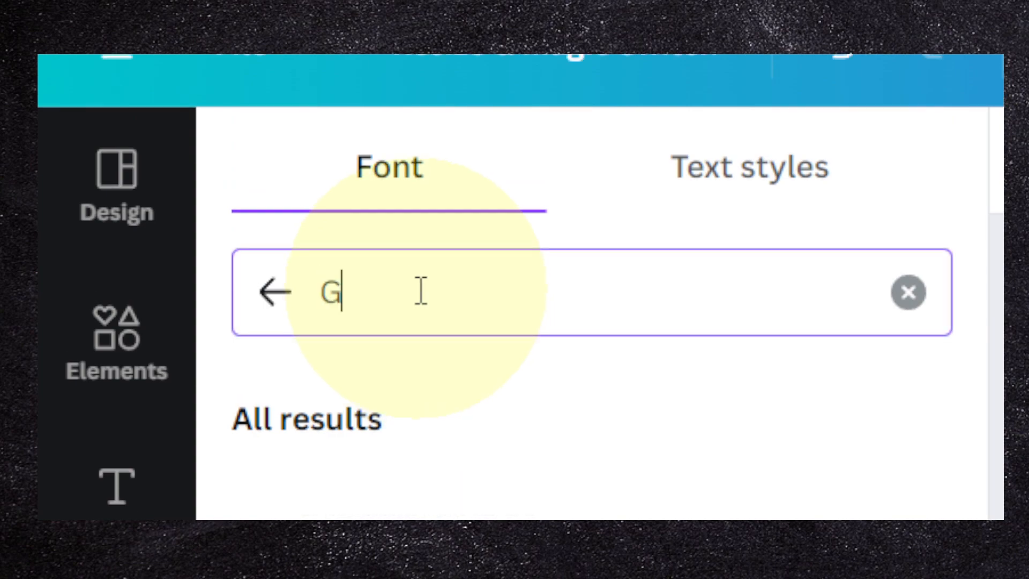
key("Return")
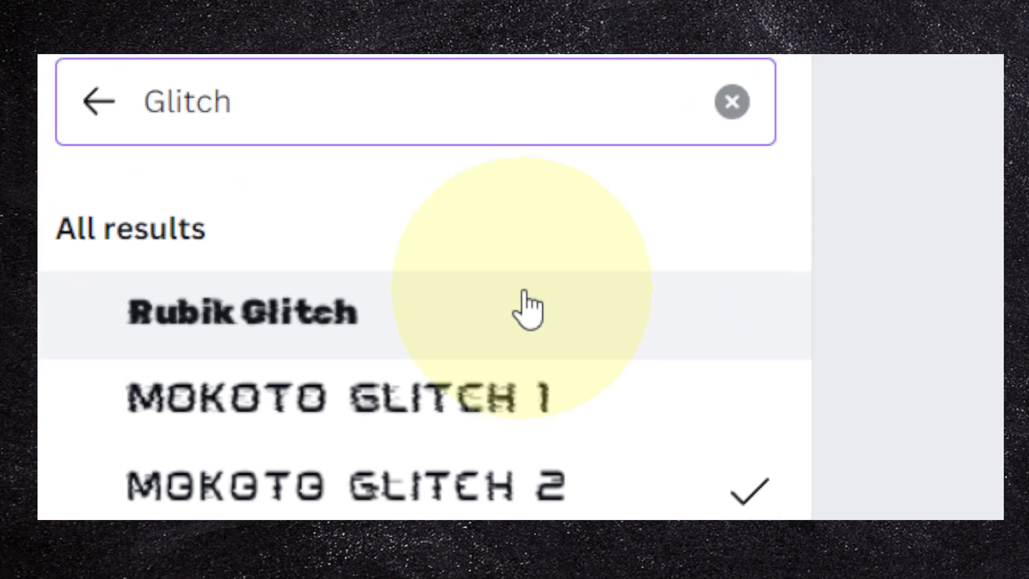
- Break the heading into two lines, GLITCH above TEXT EFFECT, and enlarge it to size 98.6
left_click(706, 499)
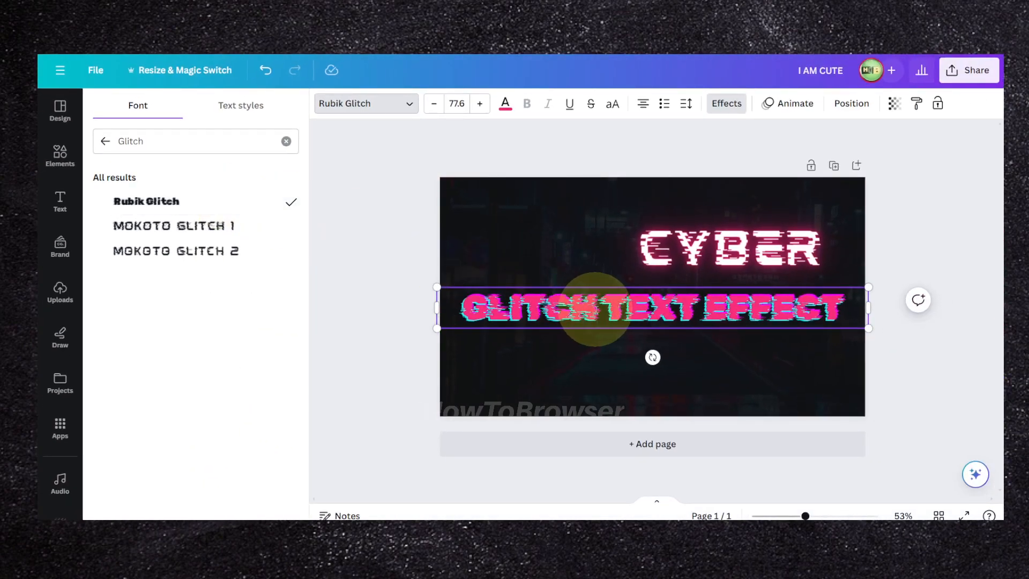
key("Return")
left_click(626, 354)
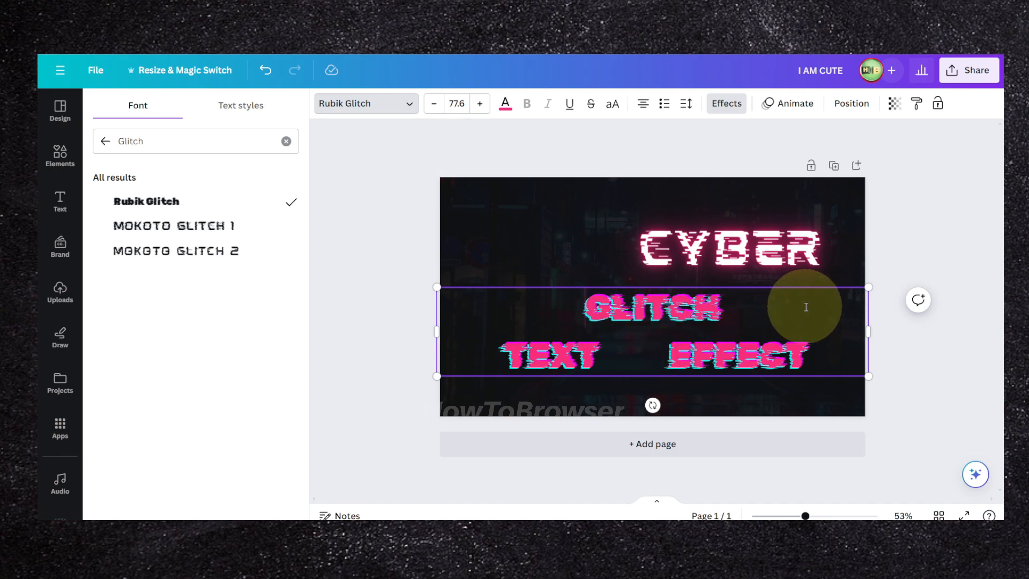
left_click_drag(868, 287, 1001, 239)
- Delete the extra spaces between TEXT and EFFECT to narrow the gap in the heading's second line
left_click(711, 341)
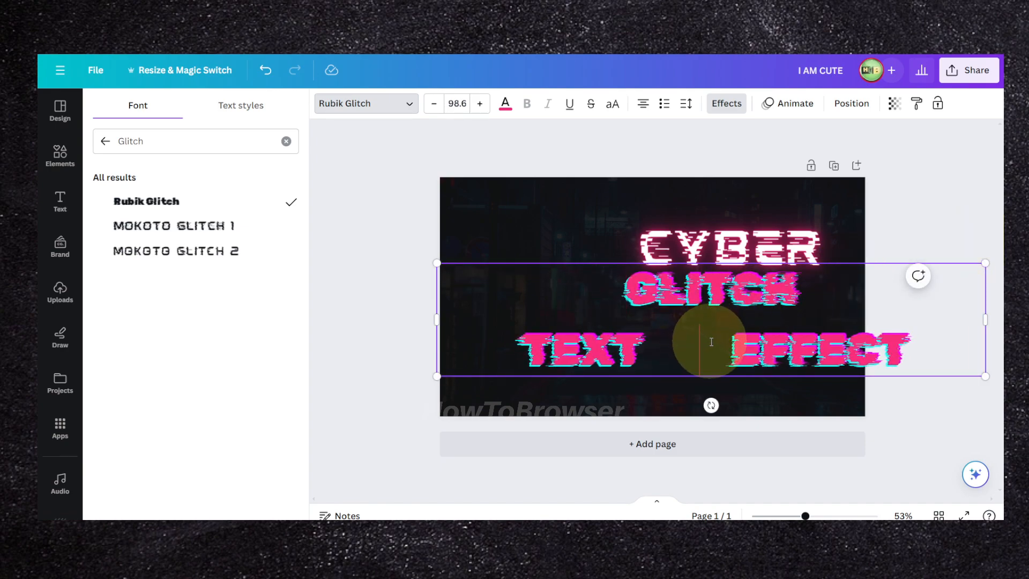
key("BackSpace")
key("BackSpace")
key("BackSpace")
key("BackSpace")
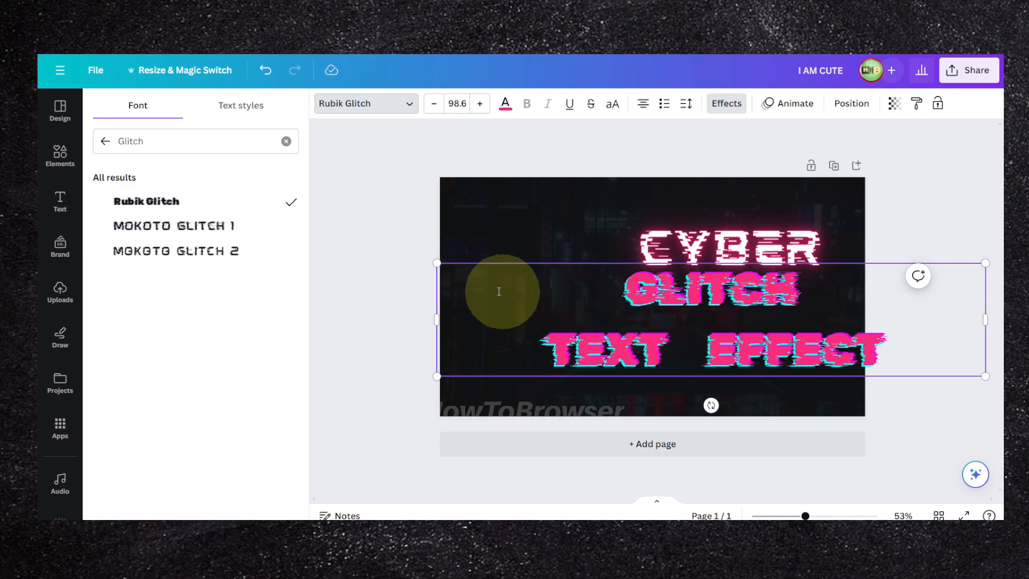
- Enlarge the GLITCH TEXT EFFECT heading to size 134, keeping the whole text box selected
scroll(499, 296, "down", 3)
left_click_drag(490, 278, 339, 220)
scroll(629, 292, "up", 3)
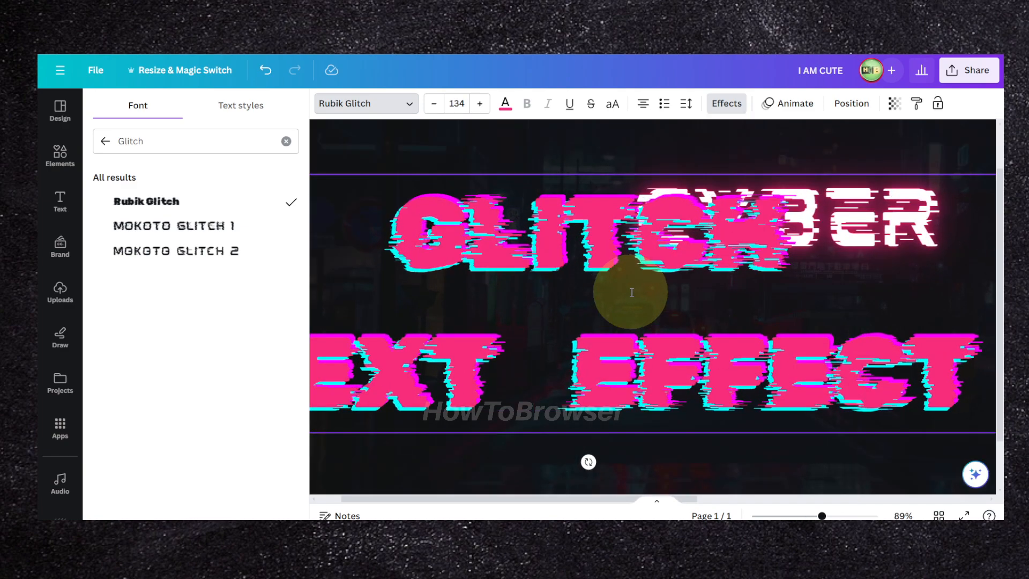
left_click(671, 179)
left_click(596, 282)
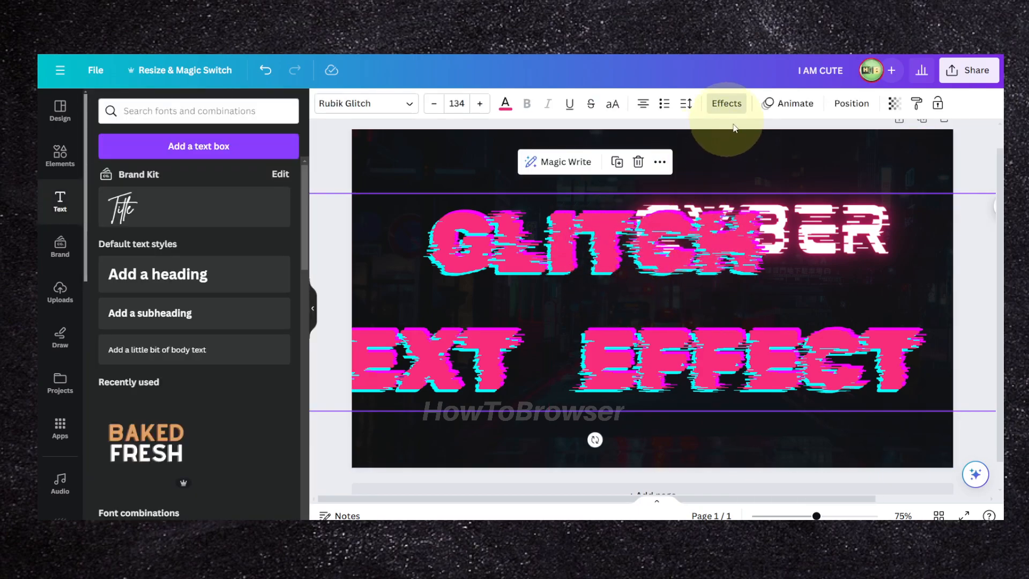
- Switch the heading's text effect from Glitch to Neon with an intensity of 100
left_click(726, 104)
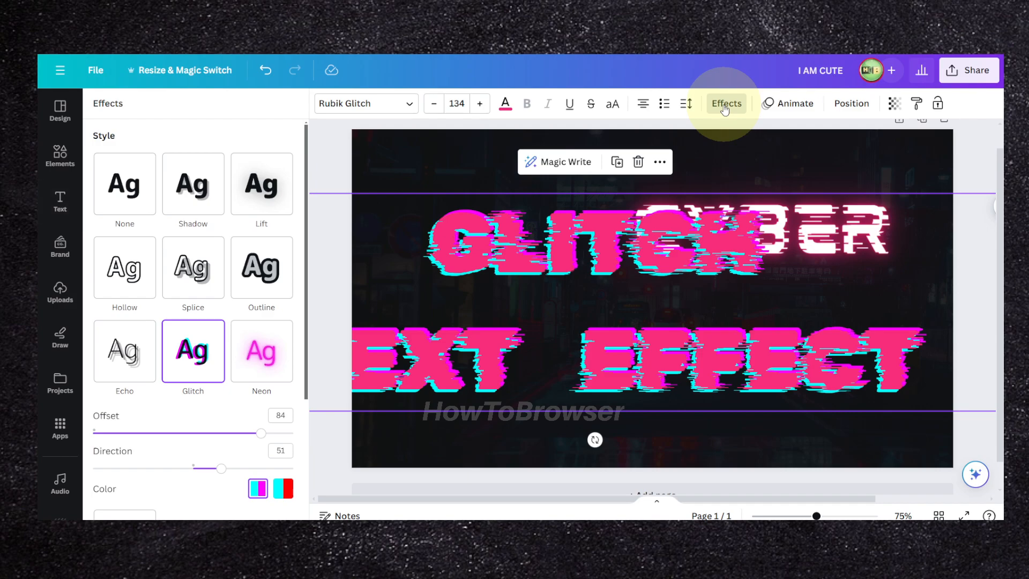
left_click(244, 367)
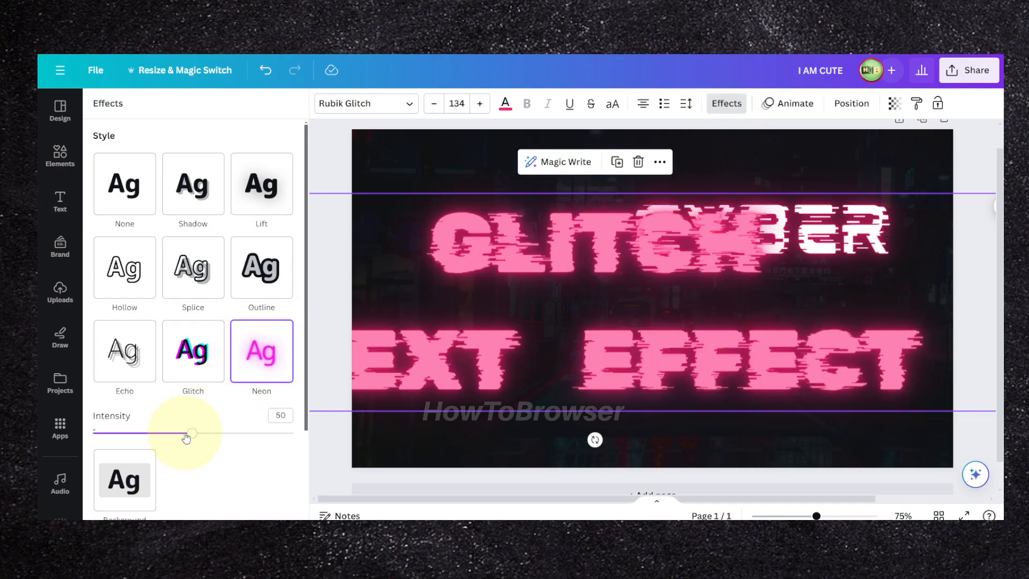
scroll(257, 417, "down", 3)
scroll(258, 415, "up", 2)
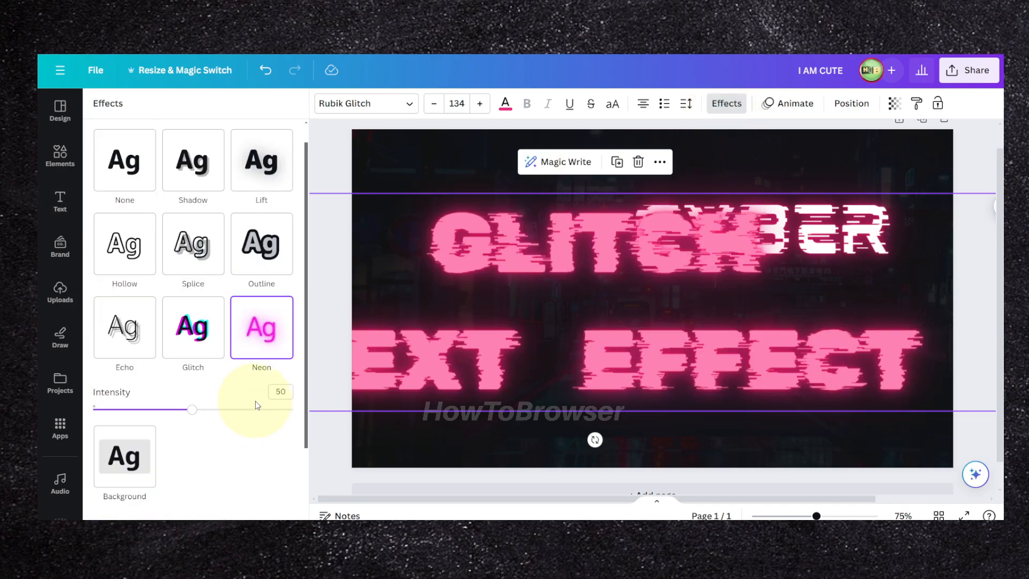
left_click_drag(192, 410, 321, 410)
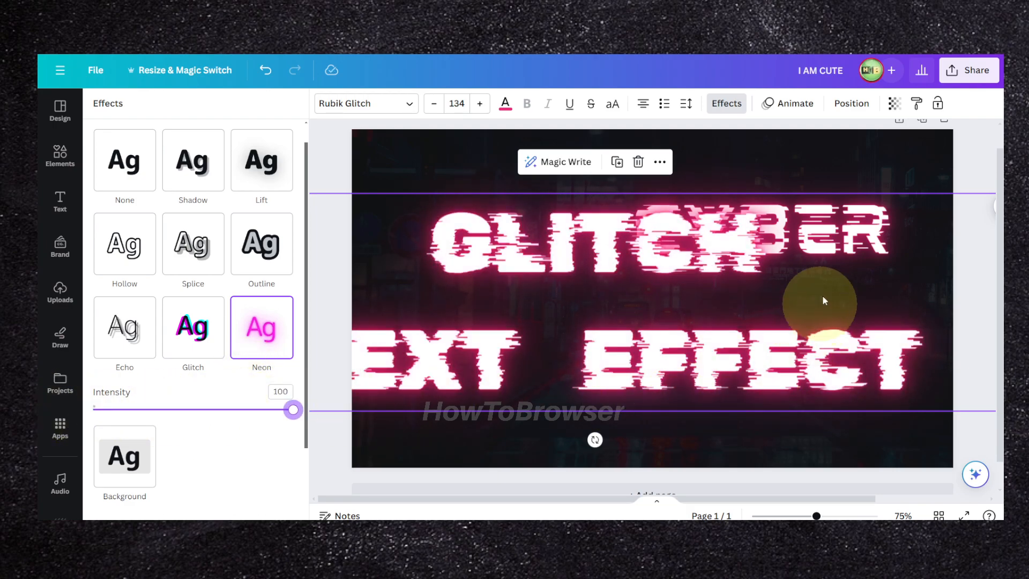
- Shrink the GLITCH TEXT EFFECT heading to size 98 and move it beneath CYBER within the page
scroll(734, 317, "down", 3)
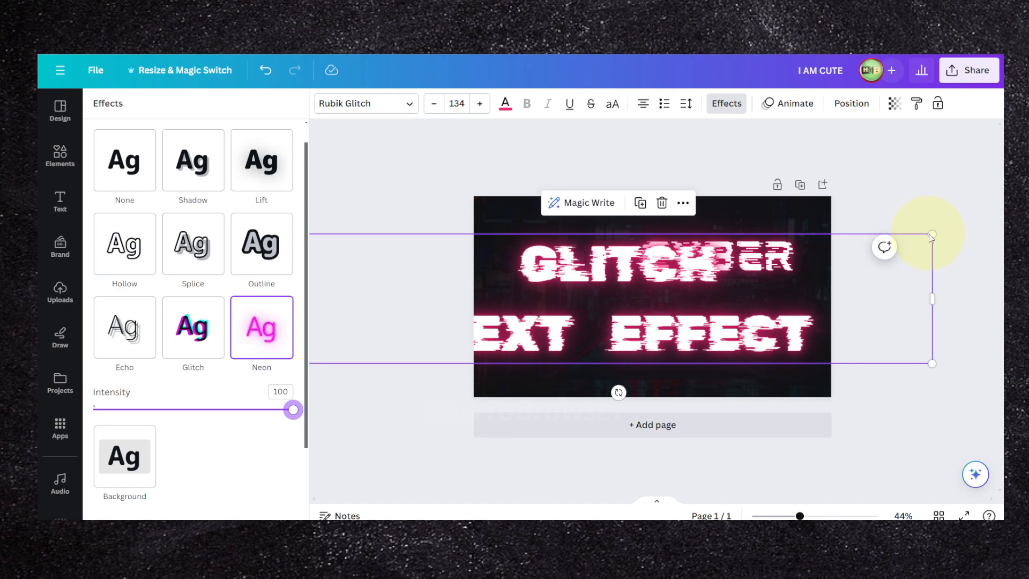
left_click_drag(932, 234, 758, 288)
left_click_drag(604, 358, 719, 361)
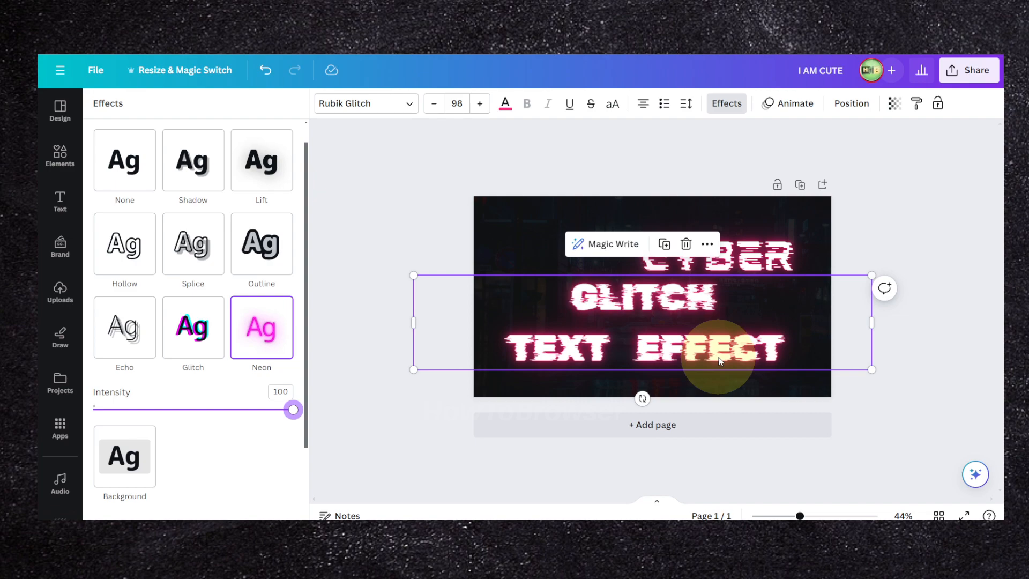
- Browse the "glitch" template results for other glitch-style thumbnail designs
left_click(57, 111)
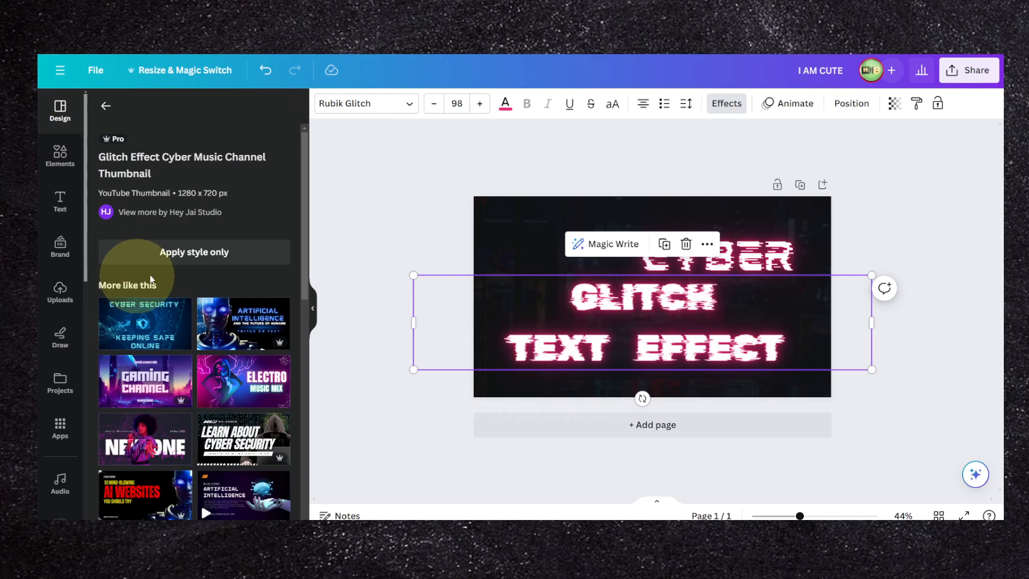
left_click(130, 127)
scroll(239, 294, "down", 10)
left_click(240, 294)
scroll(239, 294, "down", 3)
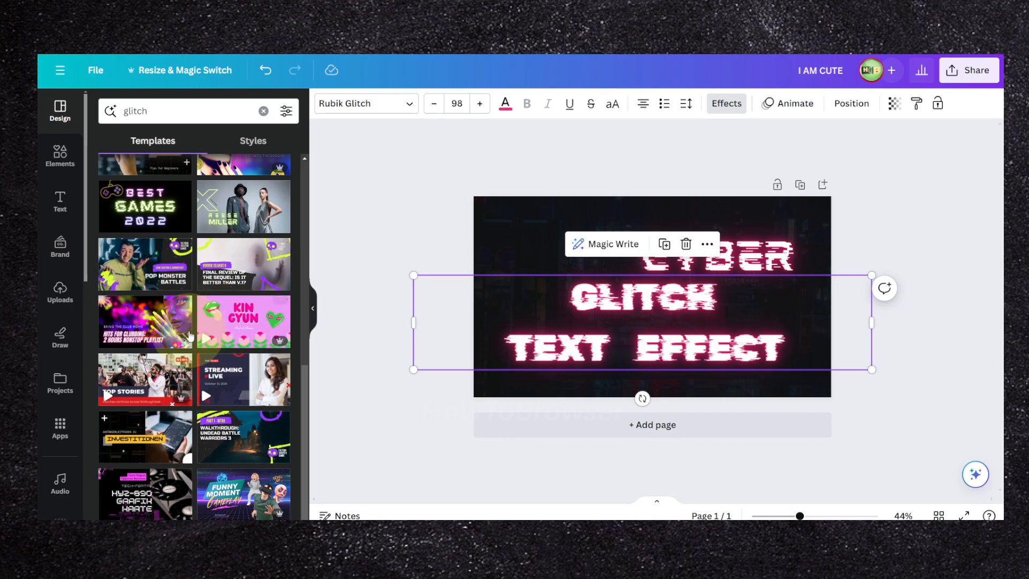
- Search the elements for "glitch" and add the purple and blue glitch photo to the page
left_click(61, 156)
left_click(140, 111)
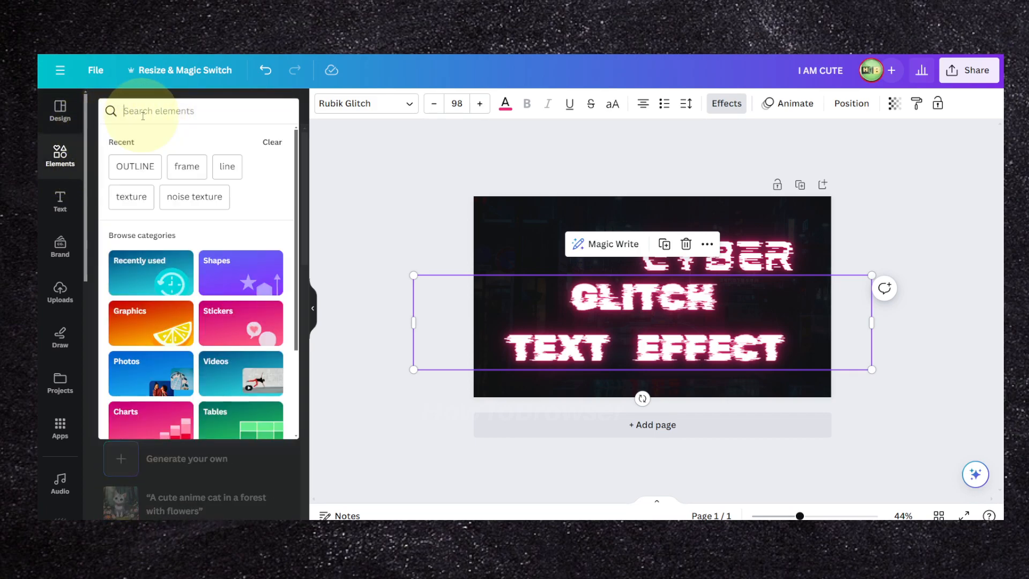
type("glitch")
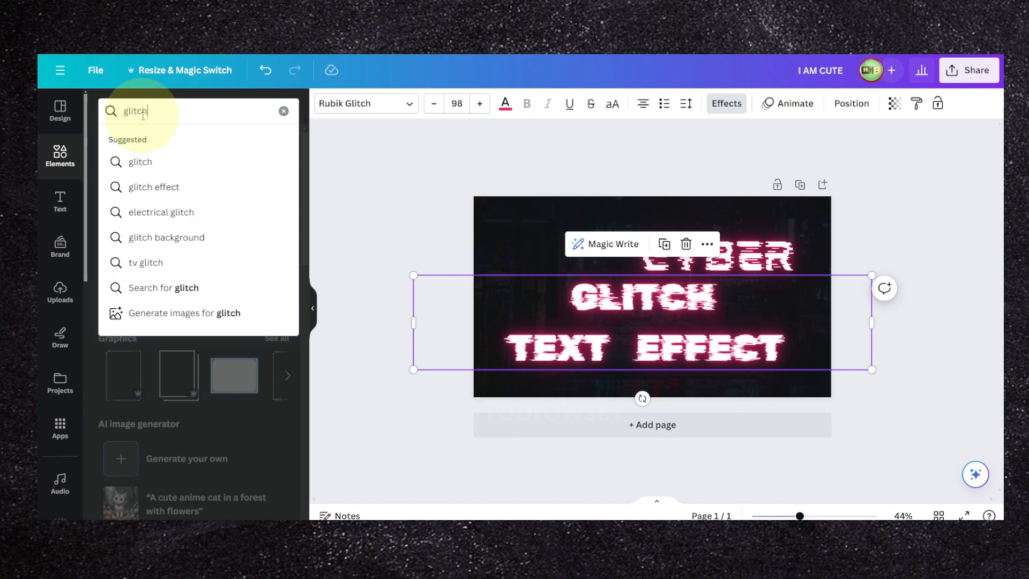
key("Return")
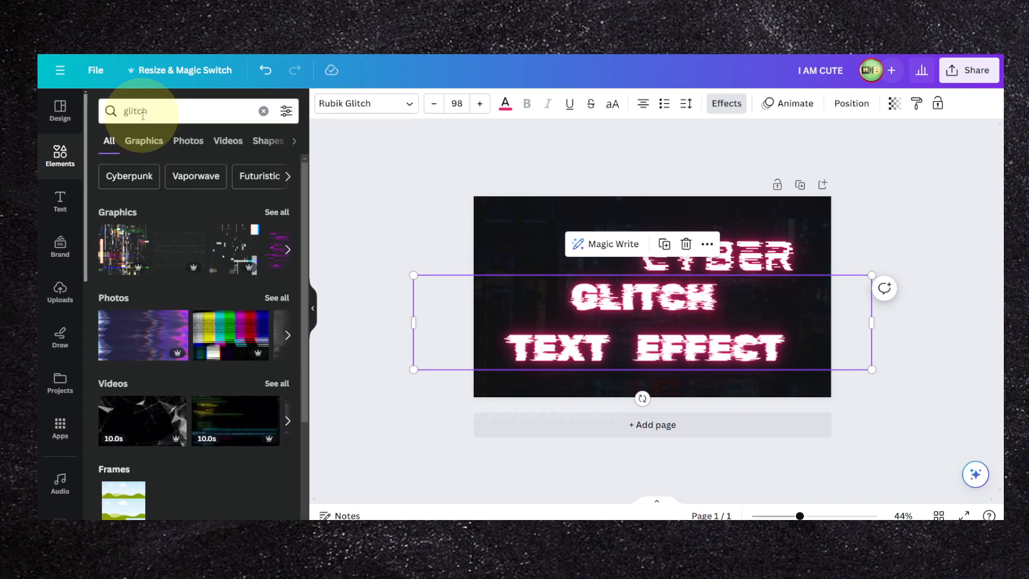
left_click(153, 330)
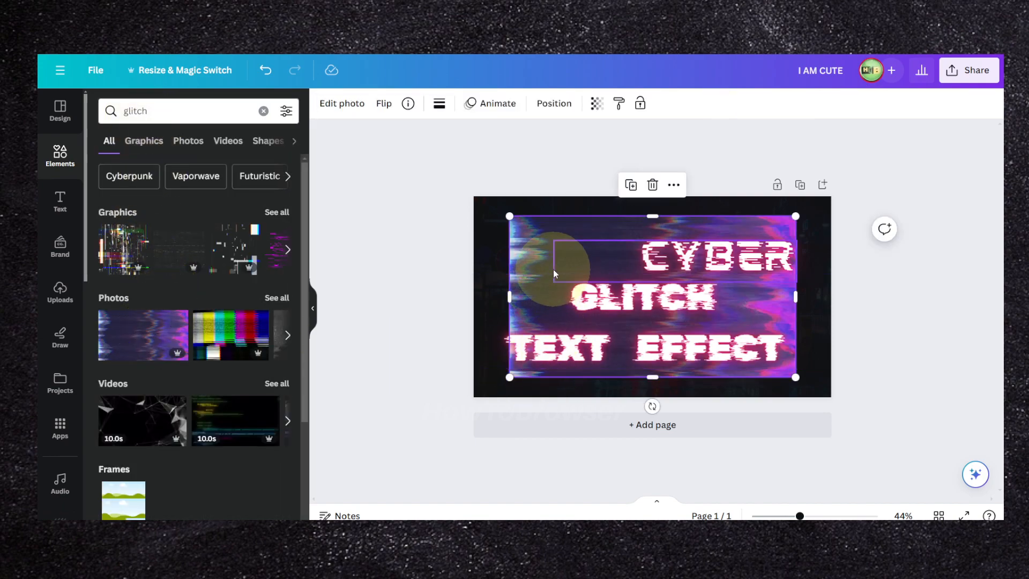
- Move the glitch photo to the page's upper-left corner and replace the page background with it
left_click_drag(553, 269, 519, 253)
right_click(519, 253)
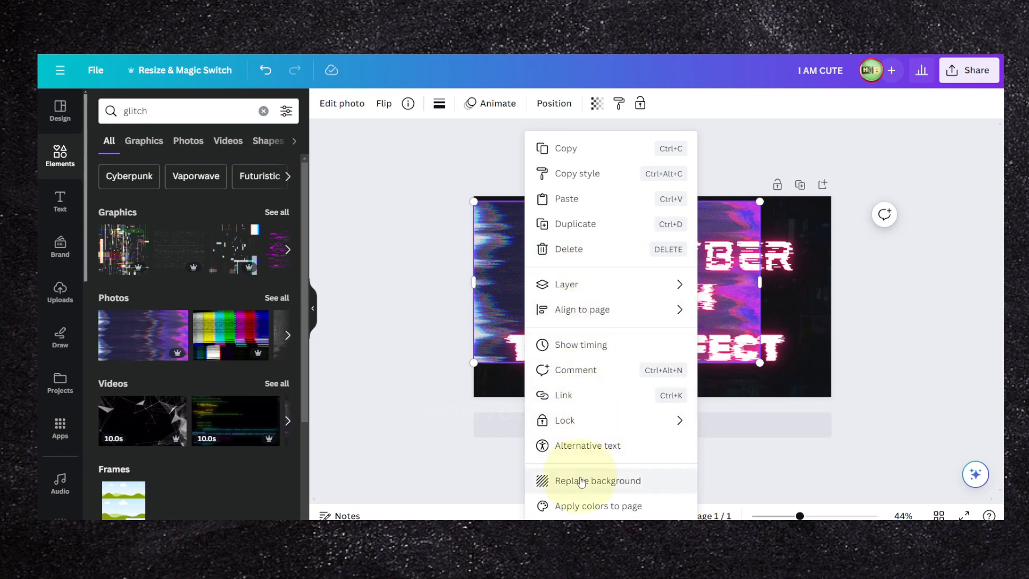
left_click(593, 480)
left_click(554, 267)
left_click(545, 236)
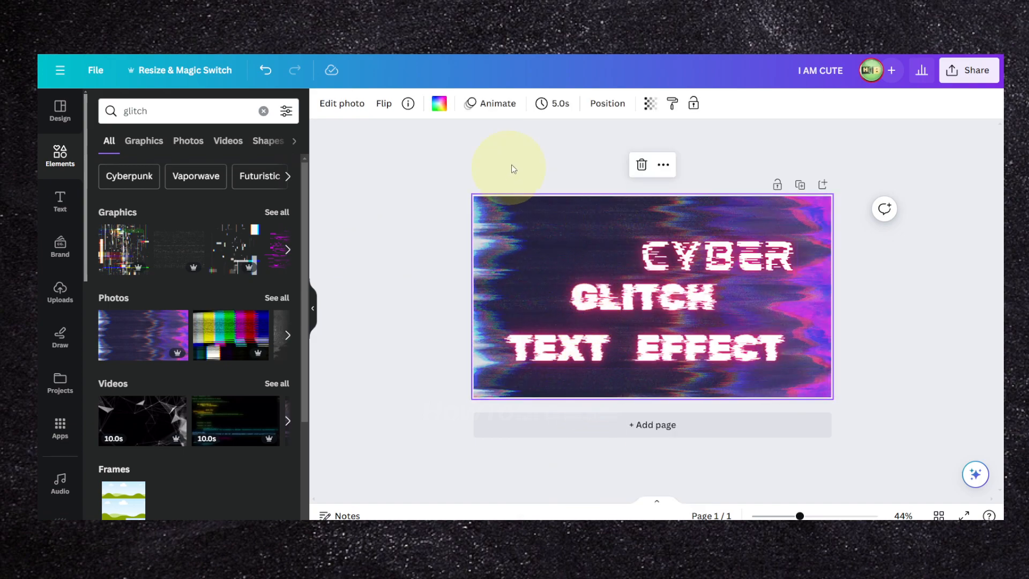
- Set the background photo's transparency to 96 and adjust its light to brightness -83 and contrast 29
left_click(651, 103)
mouse_move(650, 154)
left_mouse_down()
mouse_move(597, 156)
mouse_move(649, 156)
left_mouse_up()
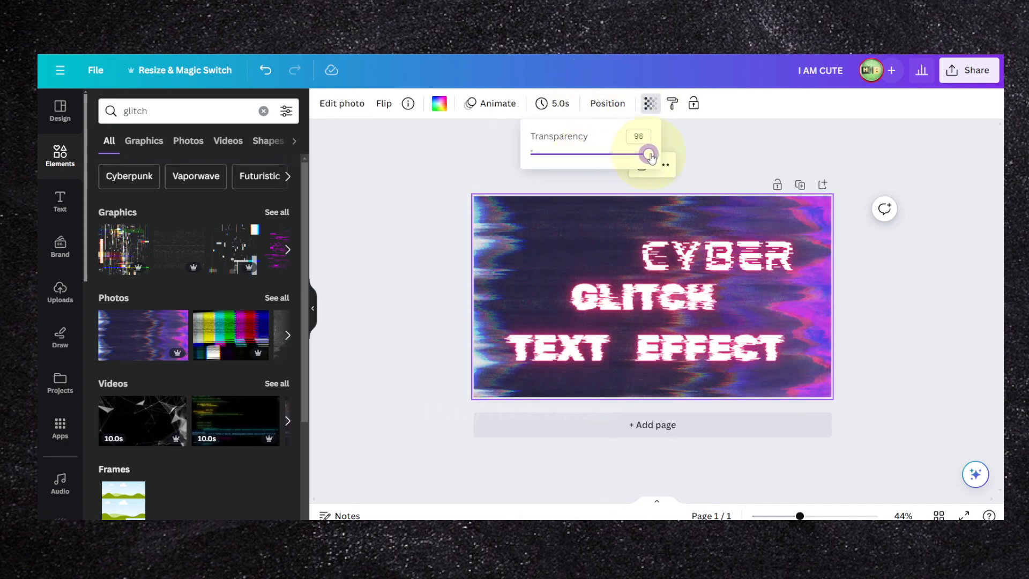
left_click(342, 104)
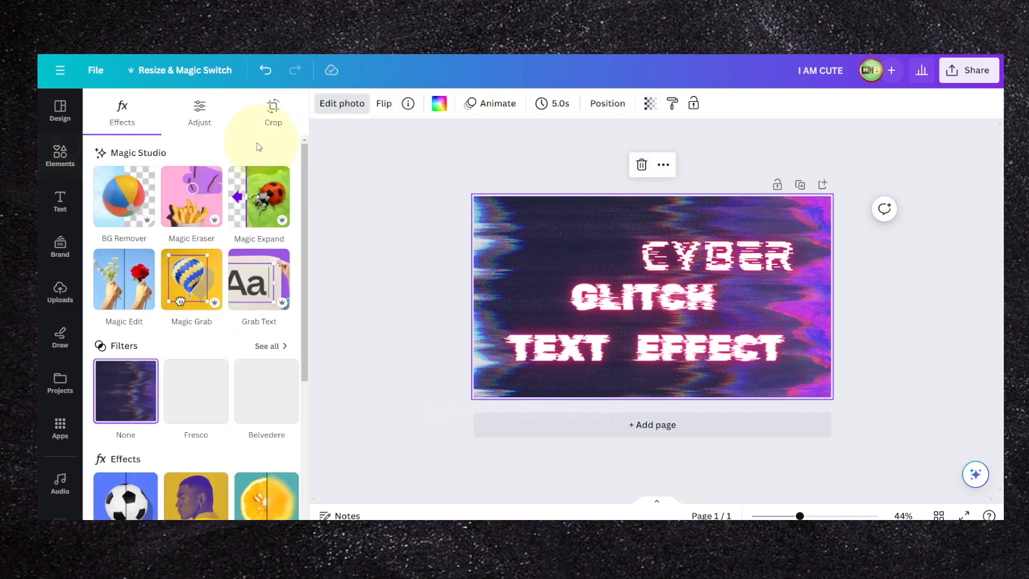
left_click(194, 128)
left_click_drag(191, 401, 133, 403)
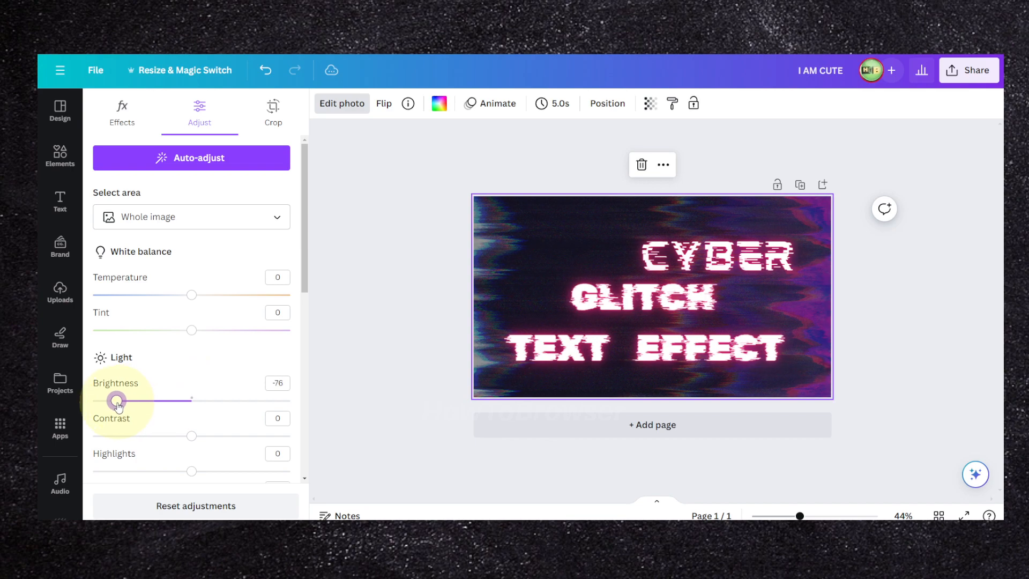
left_click_drag(198, 438, 220, 441)
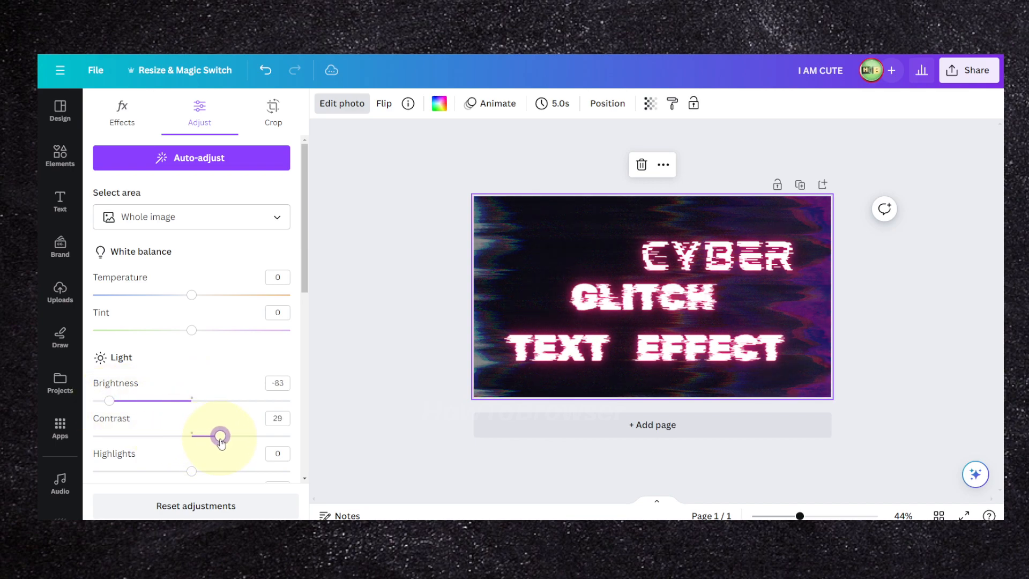
- Search the elements library again for "glitch" to find more glitch graphics
left_click(60, 154)
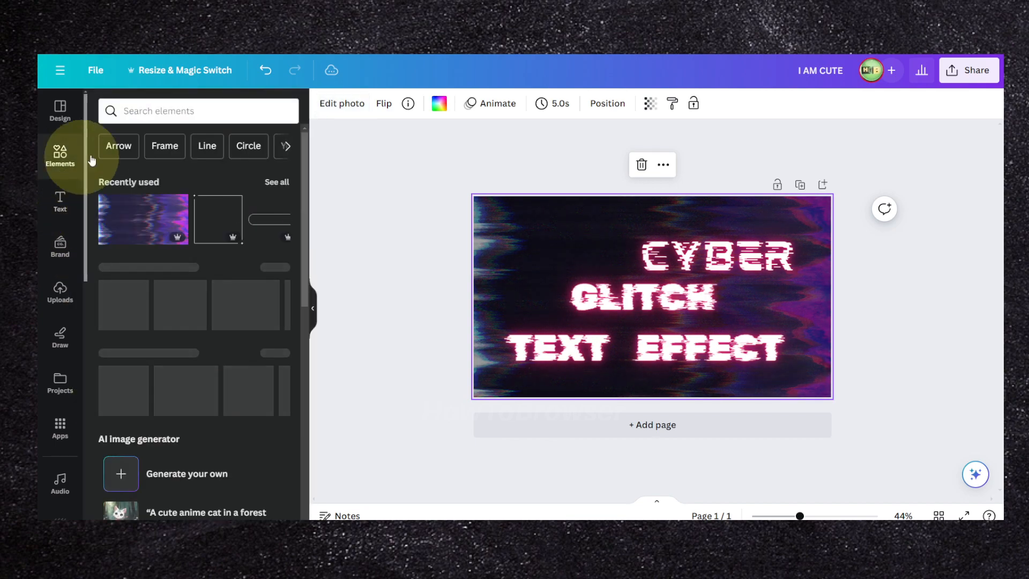
left_click(155, 110)
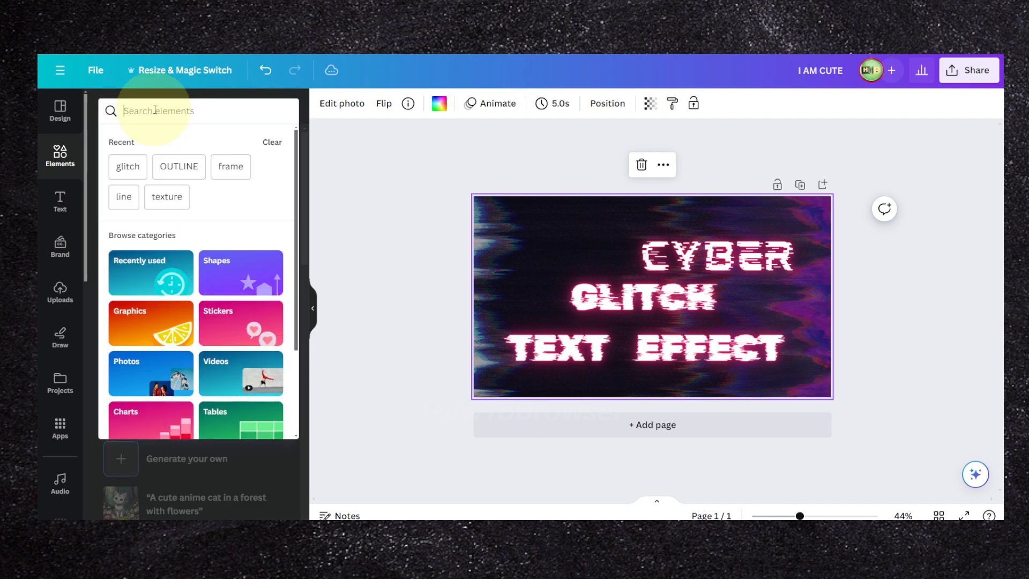
type("glitch")
key("Return")
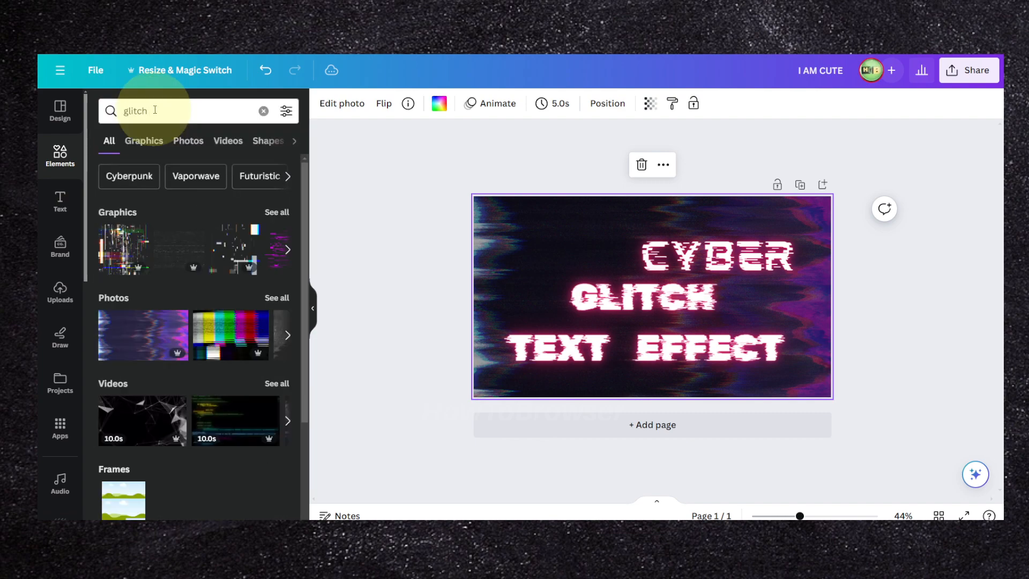
- Browse the full list of glitch graphics in the search results
left_click(282, 213)
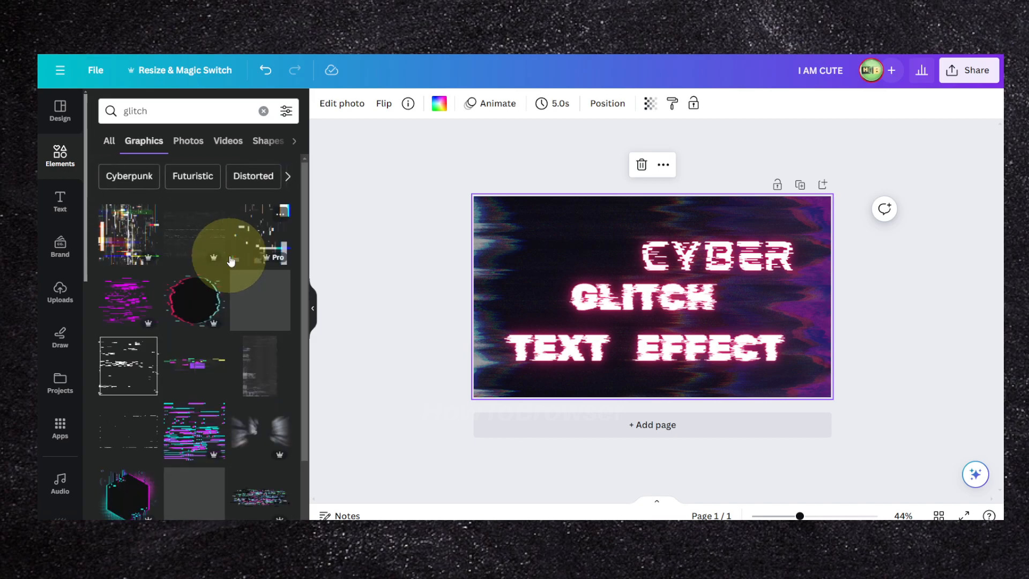
scroll(229, 255, "down", 5)
scroll(230, 260, "down", 5)
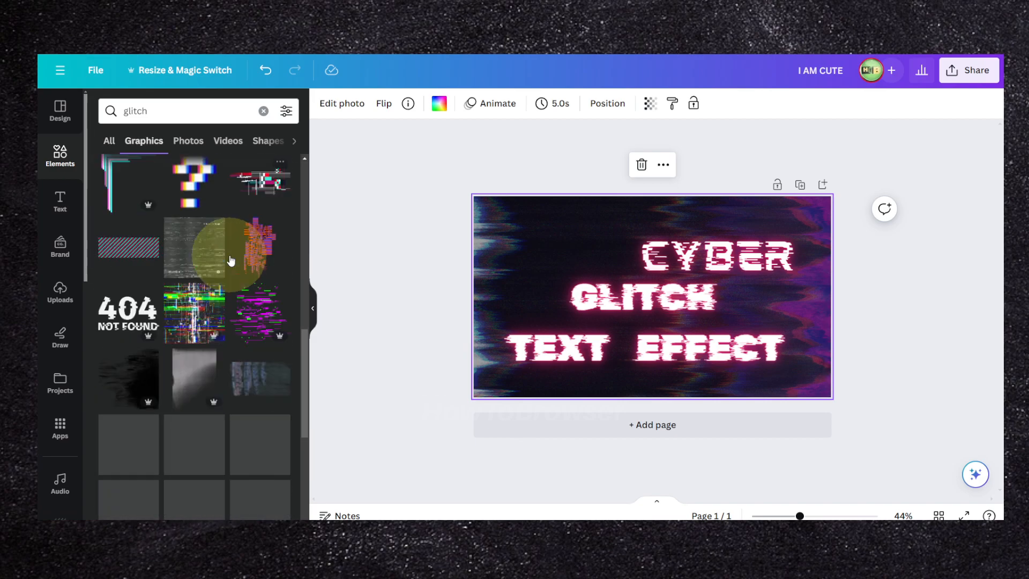
scroll(230, 260, "up", 1)
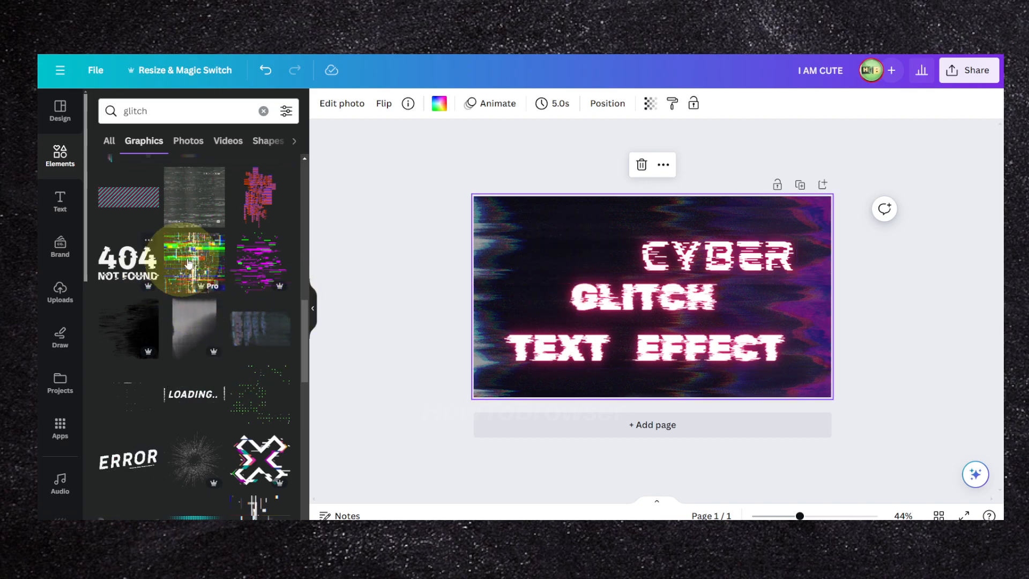
scroll(161, 316, "up", 3)
scroll(106, 260, "up", 1)
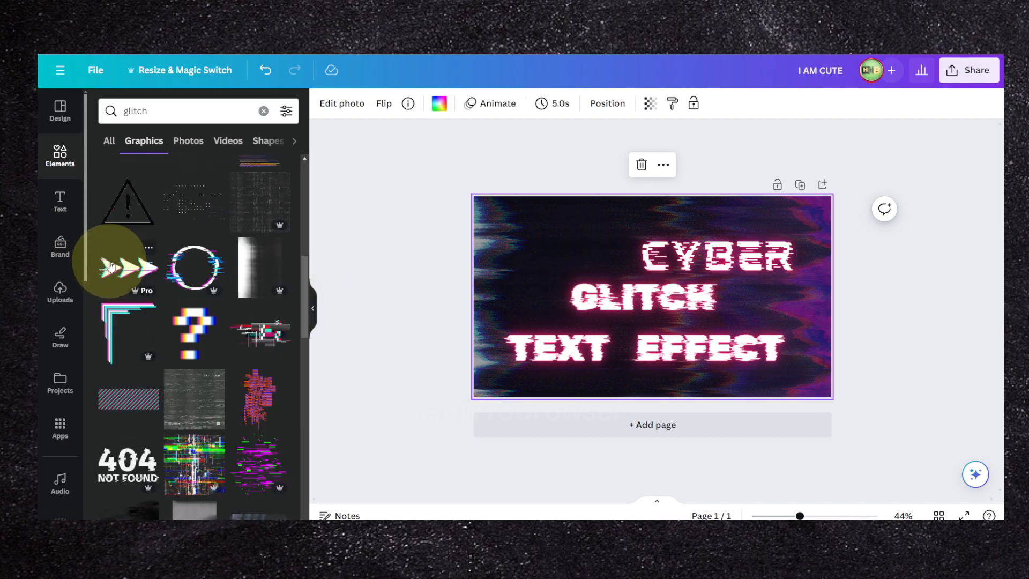
- Try the cyan and pink corner graphic in the page's upper-left corner with a lowered transparency value, and delete it
left_click(127, 324)
left_click_drag(613, 272, 487, 211)
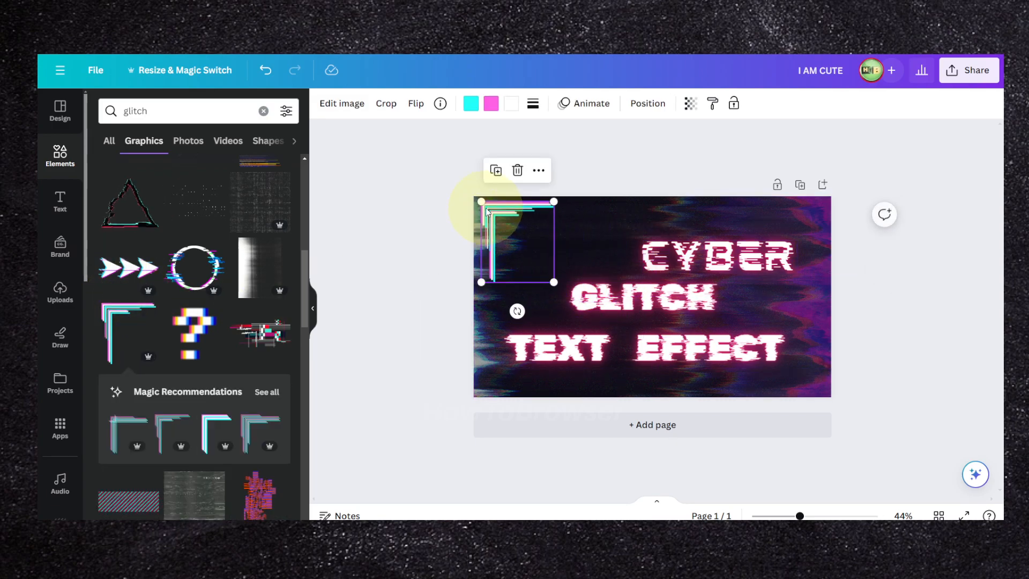
left_click(691, 103)
left_click_drag(616, 155, 597, 154)
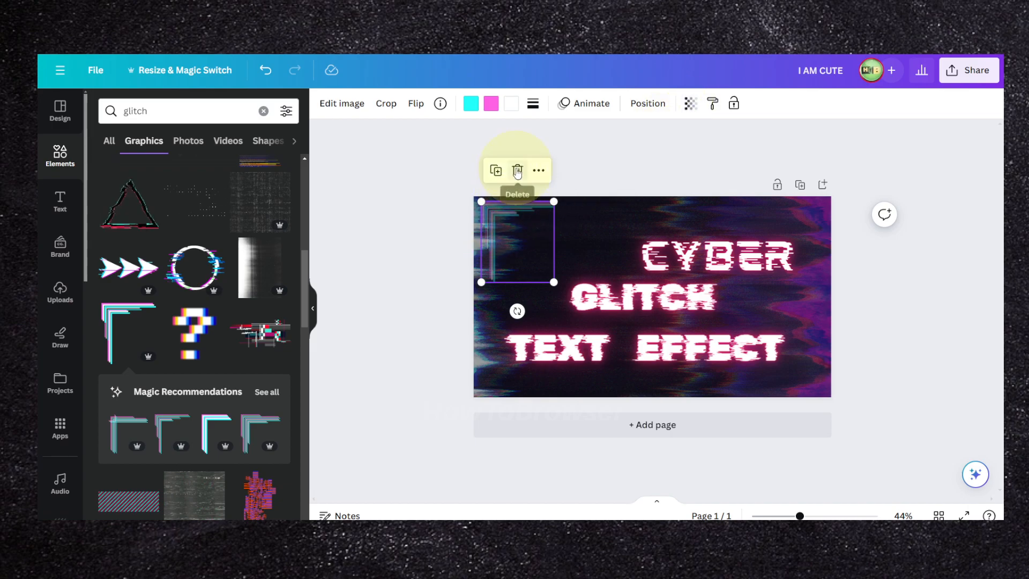
left_click(517, 170)
- Add the white glitch ring graphic in the page's upper-left corner and delete the CYBER text
left_click(198, 285)
left_click_drag(622, 270, 487, 213)
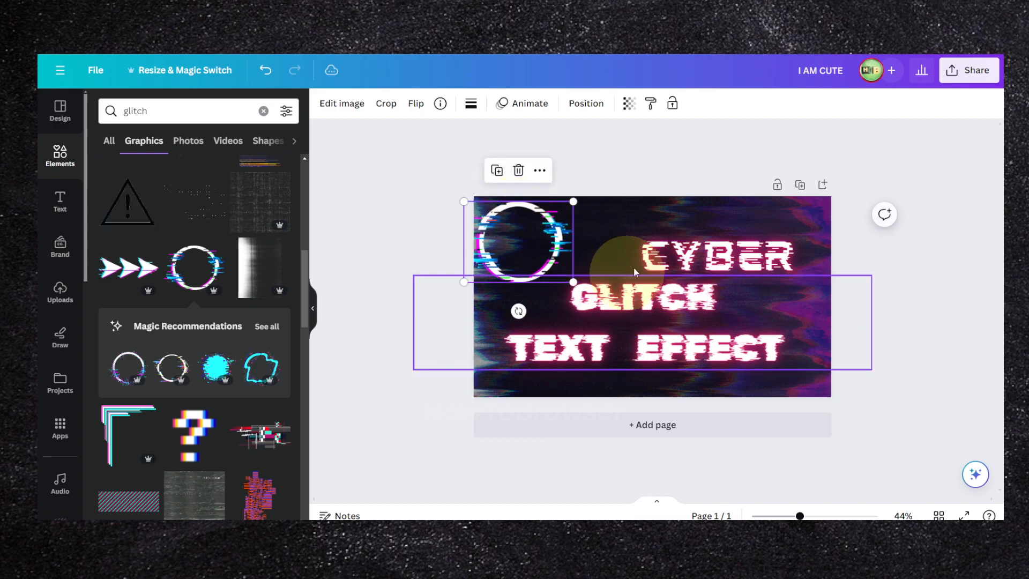
left_click(673, 255)
left_click(719, 209)
- Left-align the "GLITCH TEXT EFFECT" text and tighten its line spacing
left_click_drag(664, 297, 648, 233)
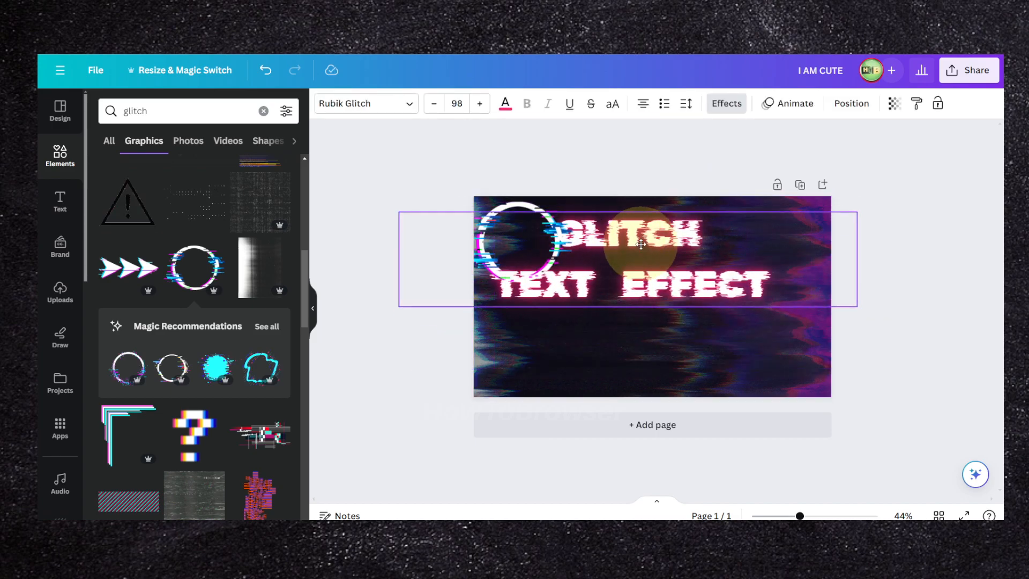
double_click(627, 270)
key("ctrl+a")
left_click(644, 103)
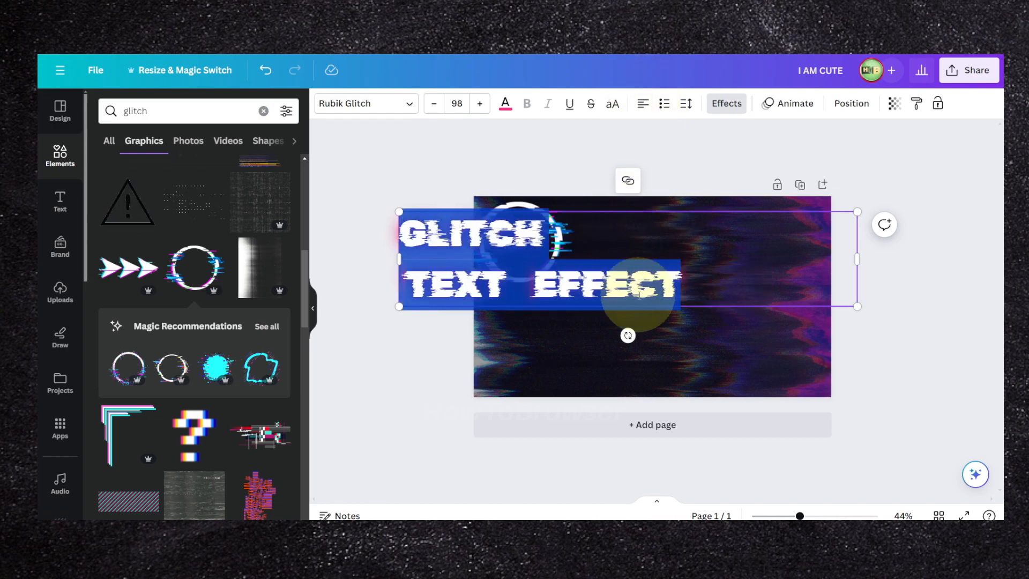
left_click(686, 103)
left_click(719, 190)
key("super+s")
left_click_drag(718, 191, 722, 190)
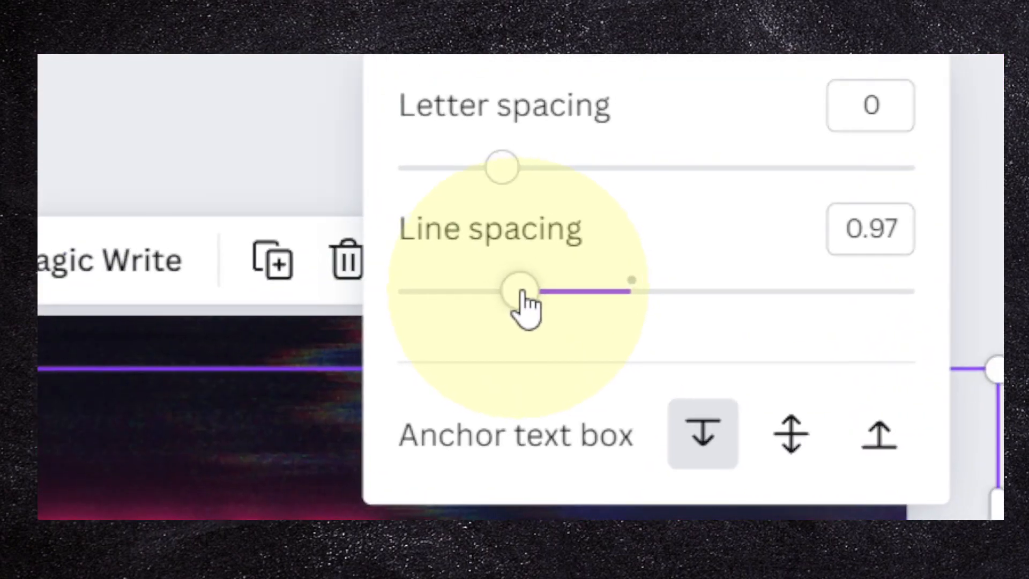
left_click_drag(526, 306, 545, 292)
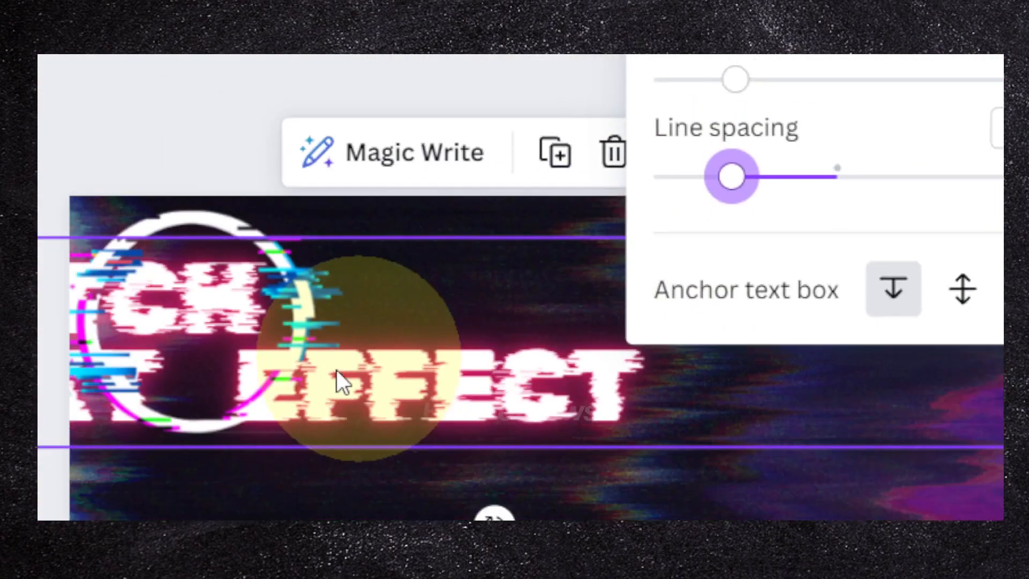
- Move the "GLITCH TEXT EFFECT" text to the page's lower-left area and shift the glitch ring slightly right and down above it
left_click(555, 274)
left_click(610, 267)
left_click_drag(619, 264, 701, 361)
left_click(510, 234)
left_click_drag(509, 234, 540, 254)
- Try the recommended cyan irregular outline shape beside the glitch ring, and delete it
left_click(261, 367)
left_click_drag(643, 275, 599, 275)
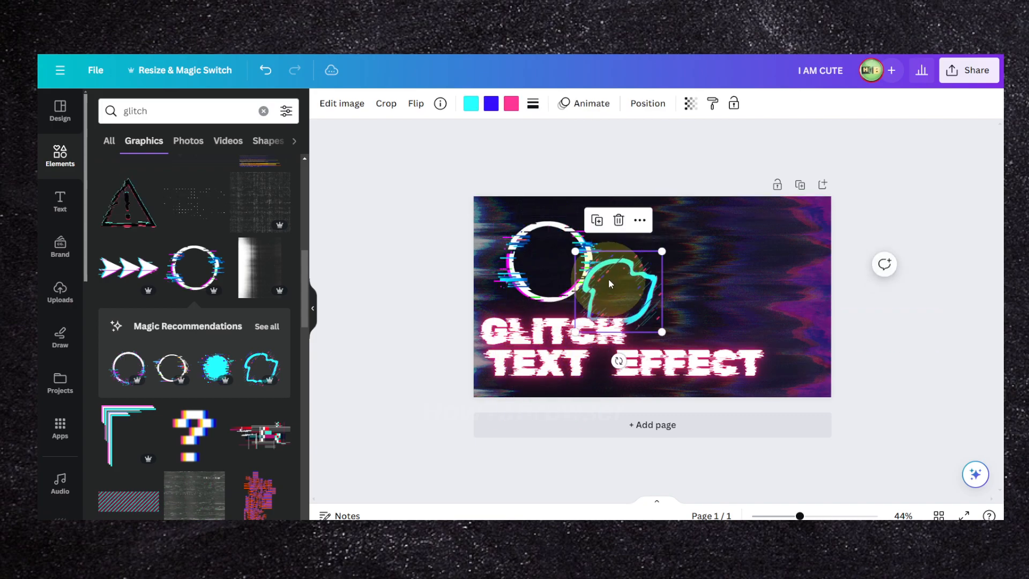
key("Delete")
- Browse all the recommended graphics related to the glitch ring and return to the glitch search results
left_click(268, 327)
scroll(207, 264, "down", 5)
scroll(135, 280, "down", 5)
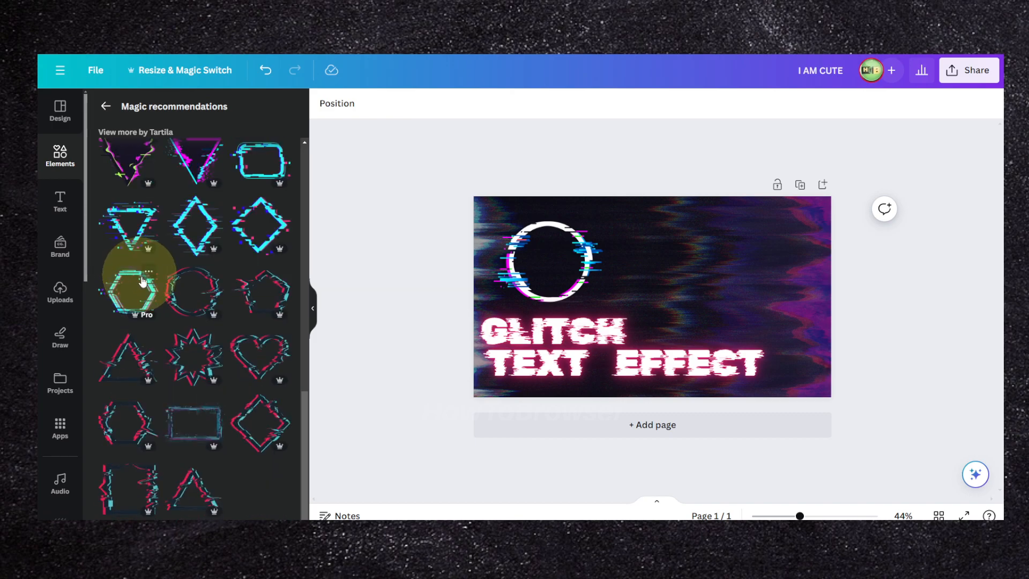
scroll(141, 280, "up", 10)
left_click(106, 106)
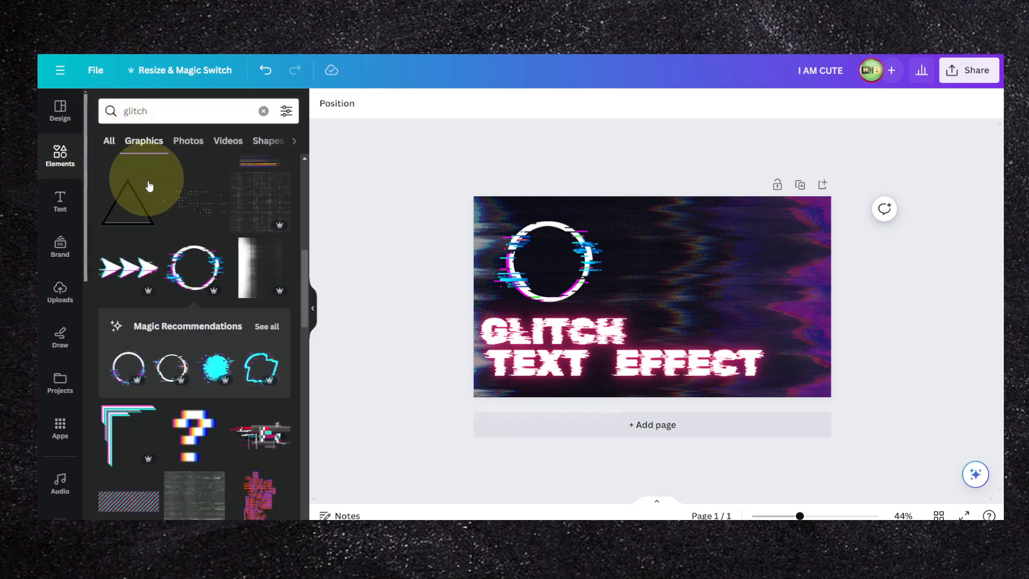
- Try the dripping glitch graphic on the page, and delete it
scroll(148, 184, "up", 3)
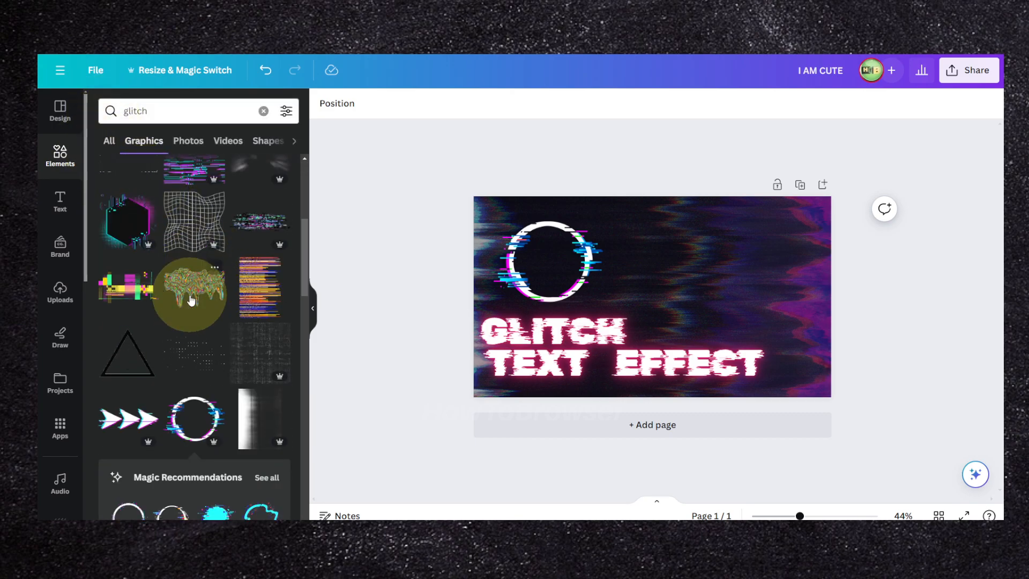
left_click(192, 300)
key("Delete")
- Search the elements for "glitch text" and list all the matching graphics
scroll(246, 271, "up", 5)
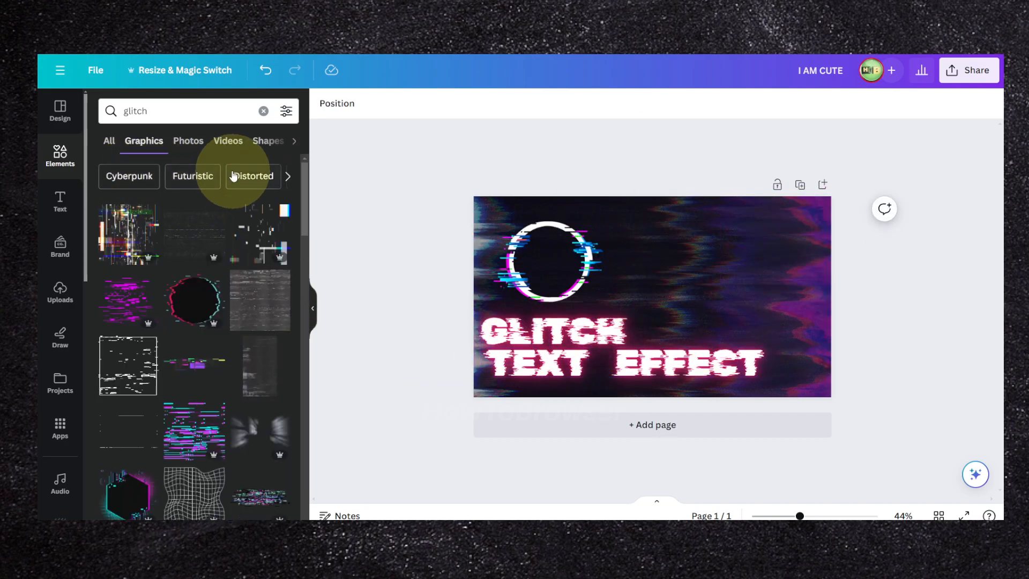
left_click(234, 176)
left_click(60, 155)
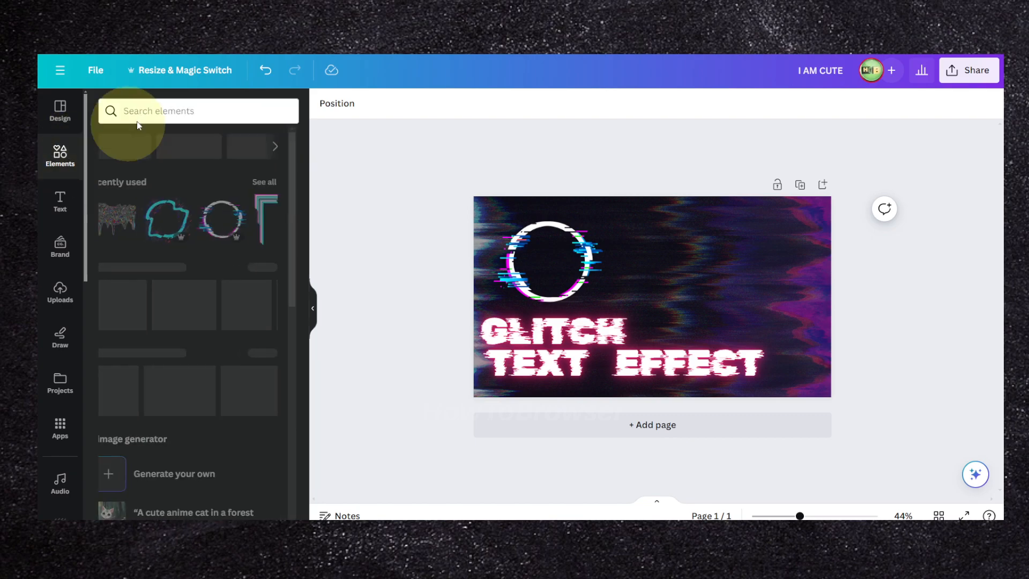
left_click(174, 108)
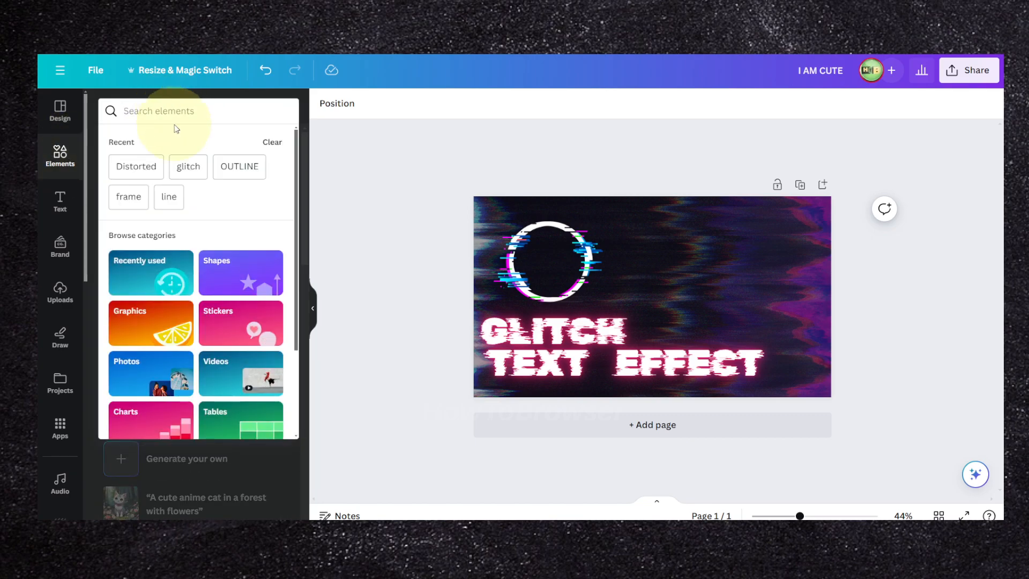
type("glitch te")
type("xt")
key("Return")
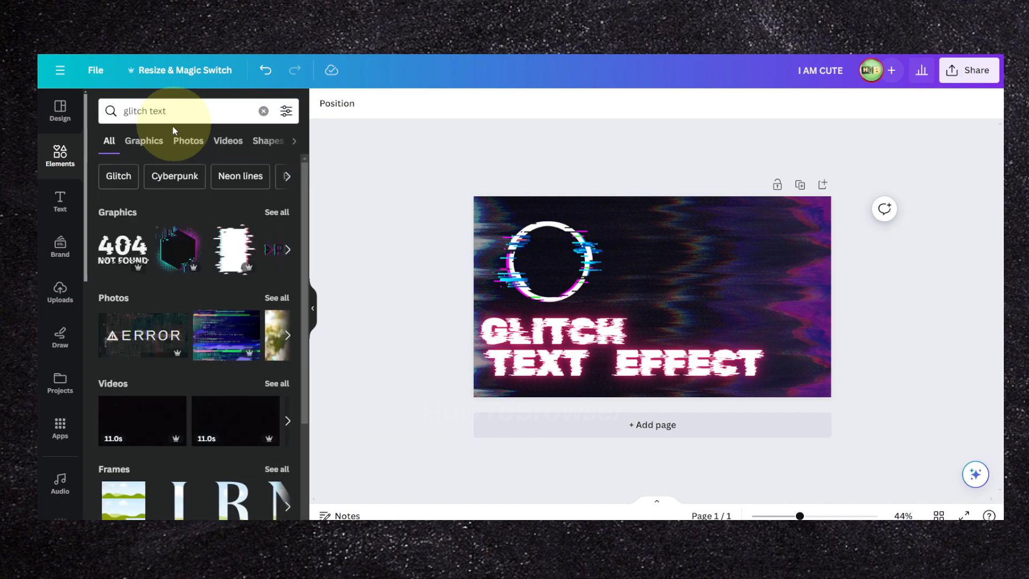
left_click(277, 212)
- Try the 404 NOT FOUND graphic and the black neon hexagon beside the glitch ring, deleting each one
left_click(127, 233)
left_click_drag(734, 291, 708, 241)
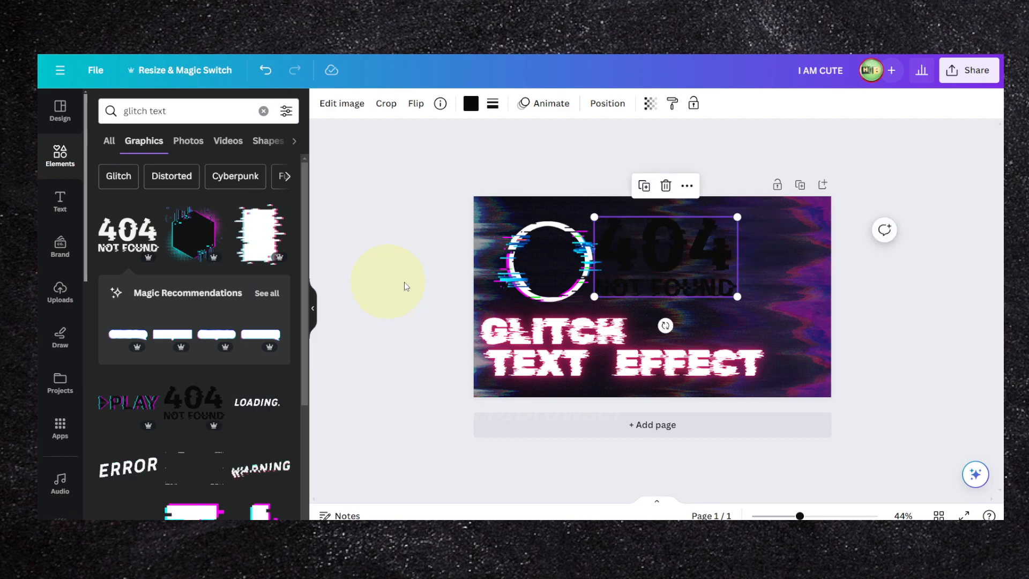
key("Delete")
left_click(195, 232)
left_click_drag(670, 278, 730, 259)
key("Delete")
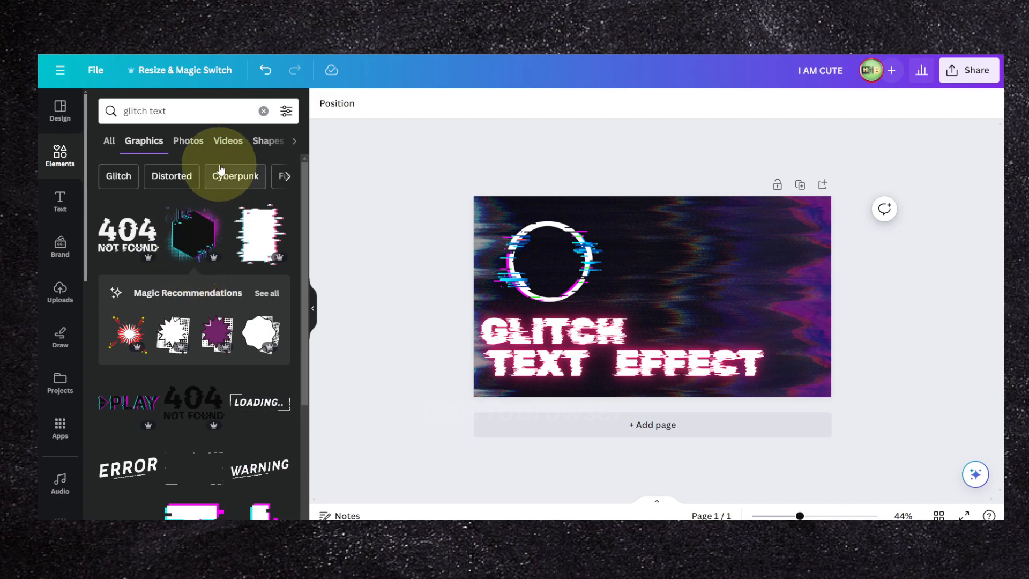
- Add the purple and pink vertical-streak photo from the "glitch text" photo results and replace the page background with it
left_click(198, 148)
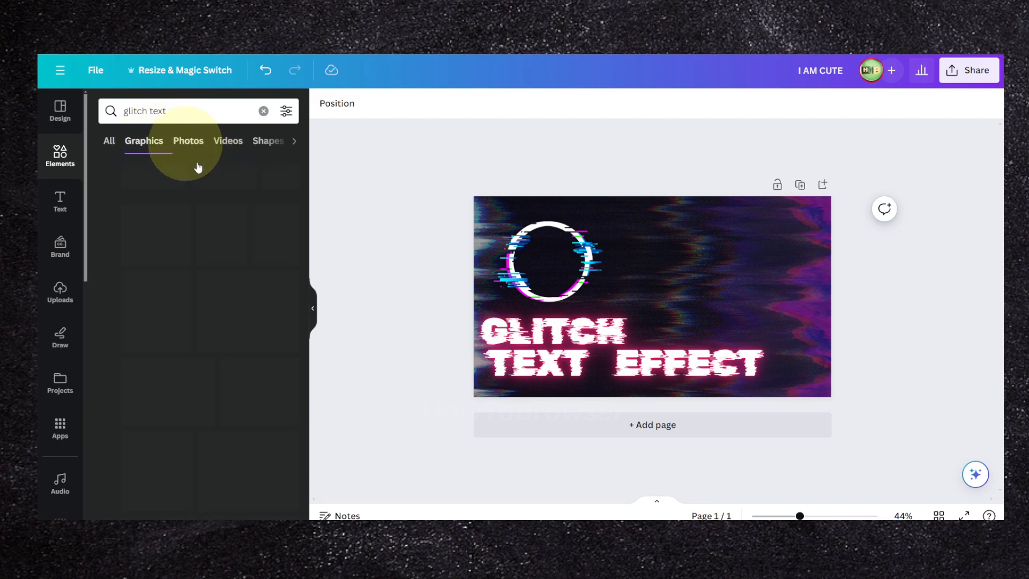
scroll(276, 307, "down", 5)
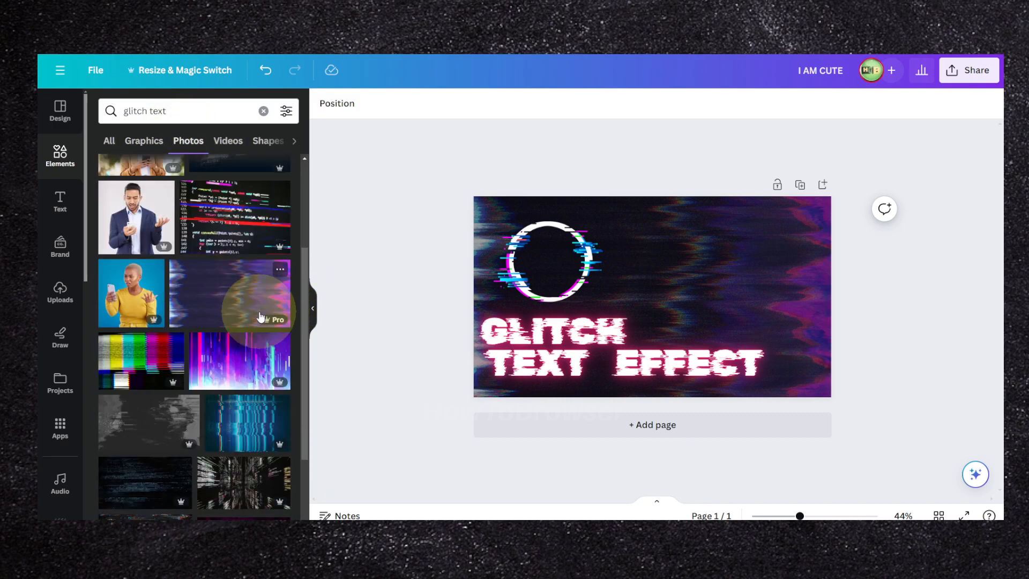
scroll(260, 316, "down", 1)
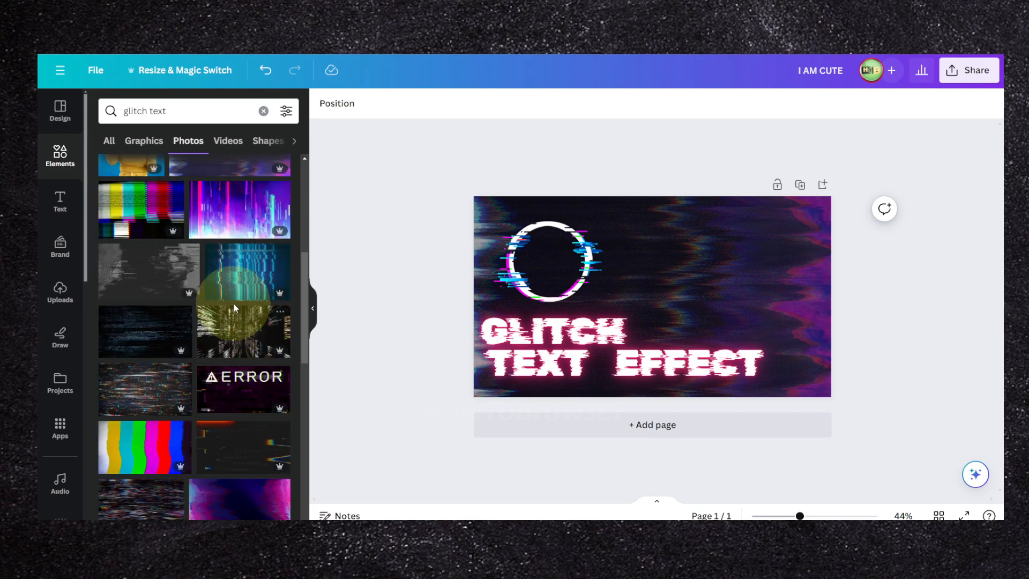
left_click(224, 200)
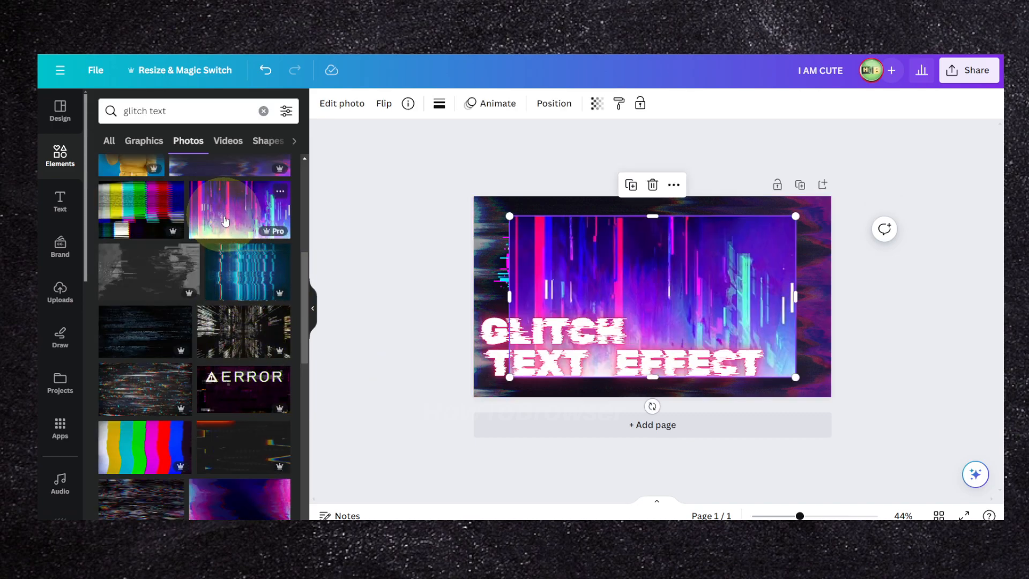
right_click(676, 287)
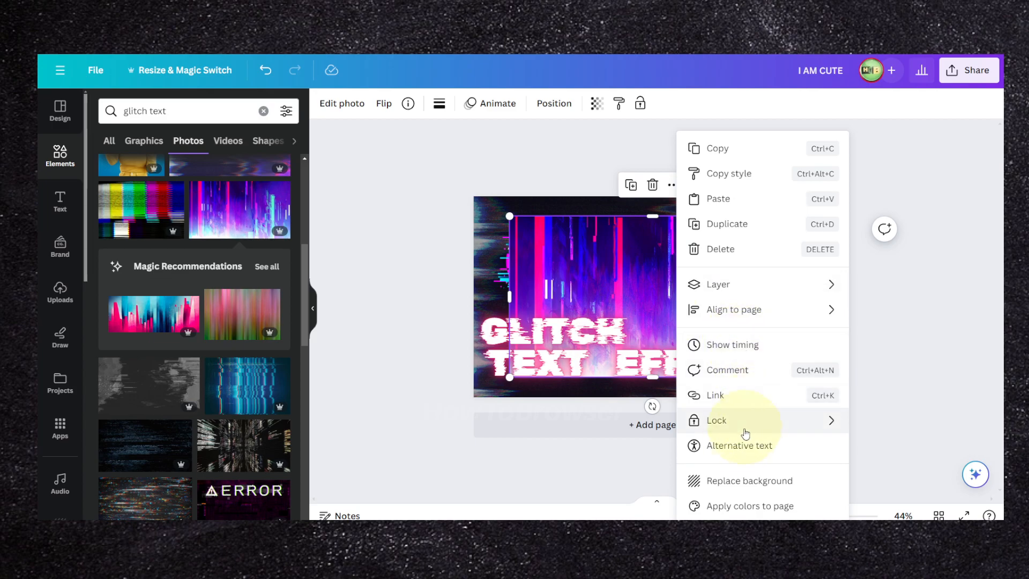
left_click(713, 481)
left_click(691, 236)
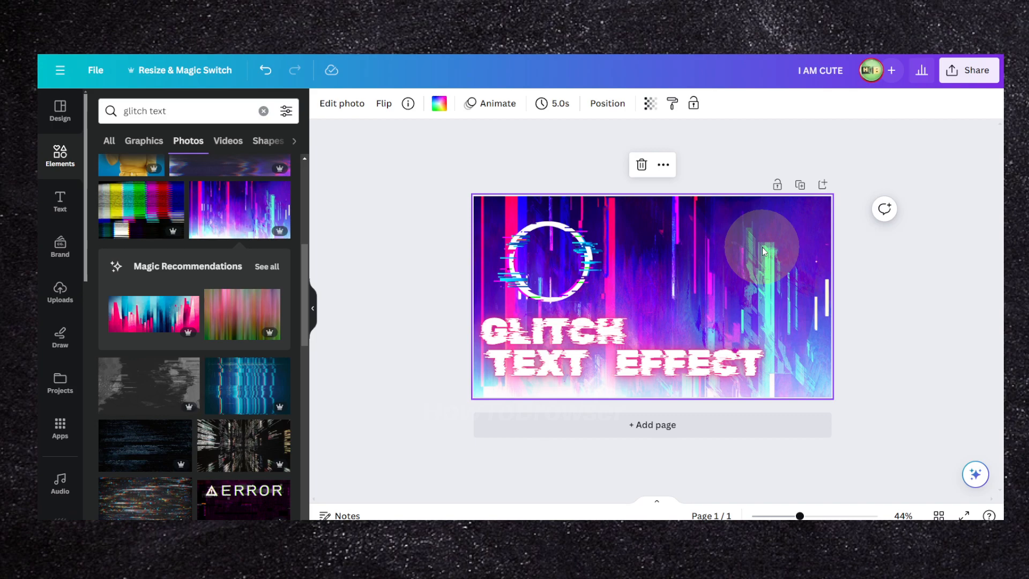
- Browse the "glitch text" photo results for other possible glitch backgrounds
scroll(177, 327, "down", 8)
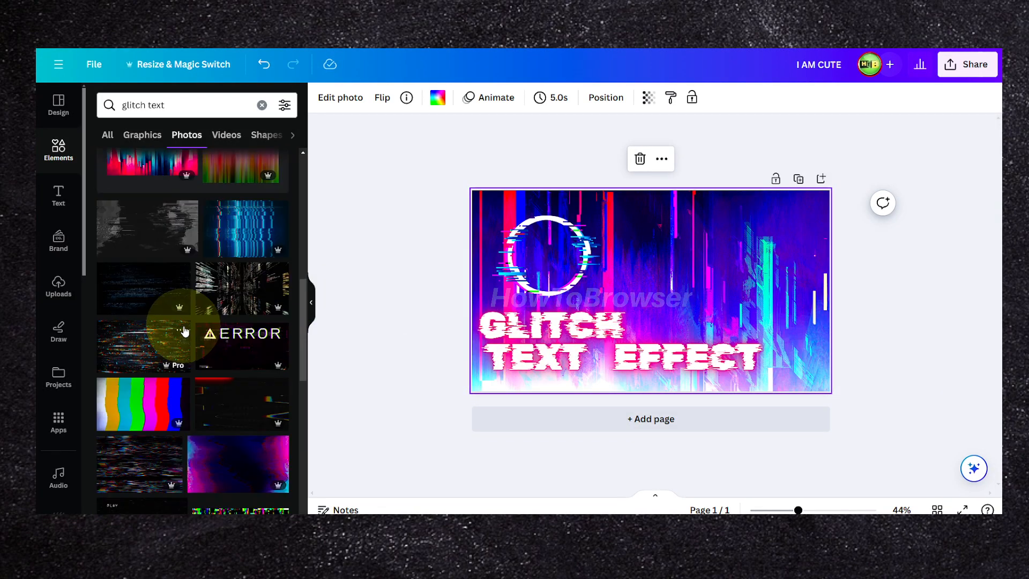
scroll(184, 325, "down", 10)
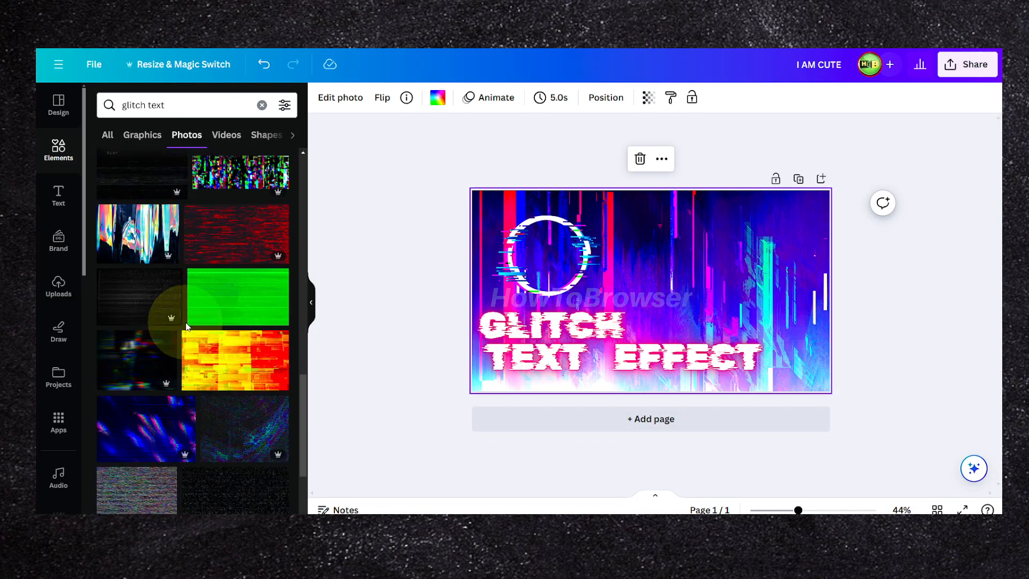
scroll(186, 323, "down", 8)
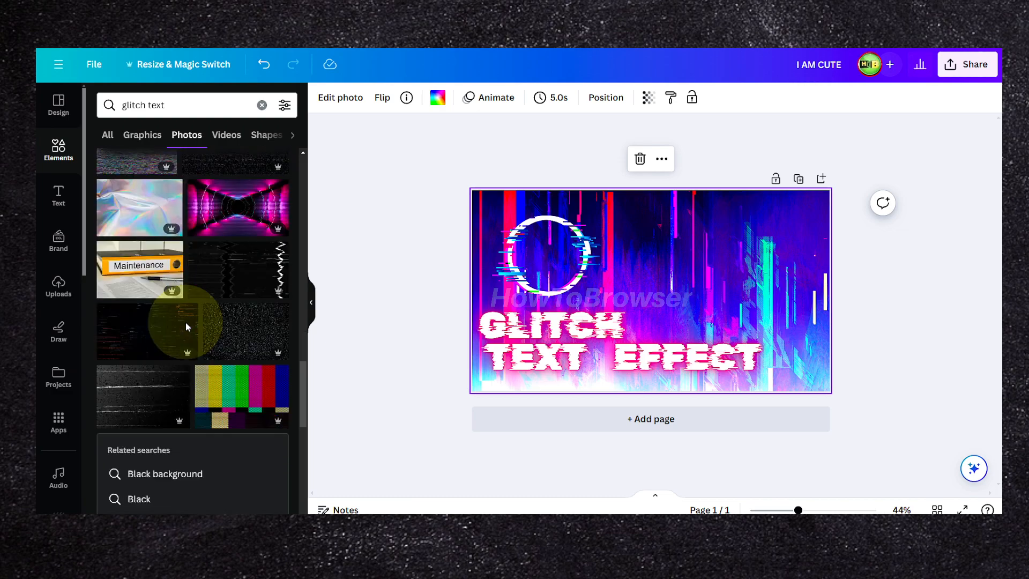
scroll(185, 323, "down", 5)
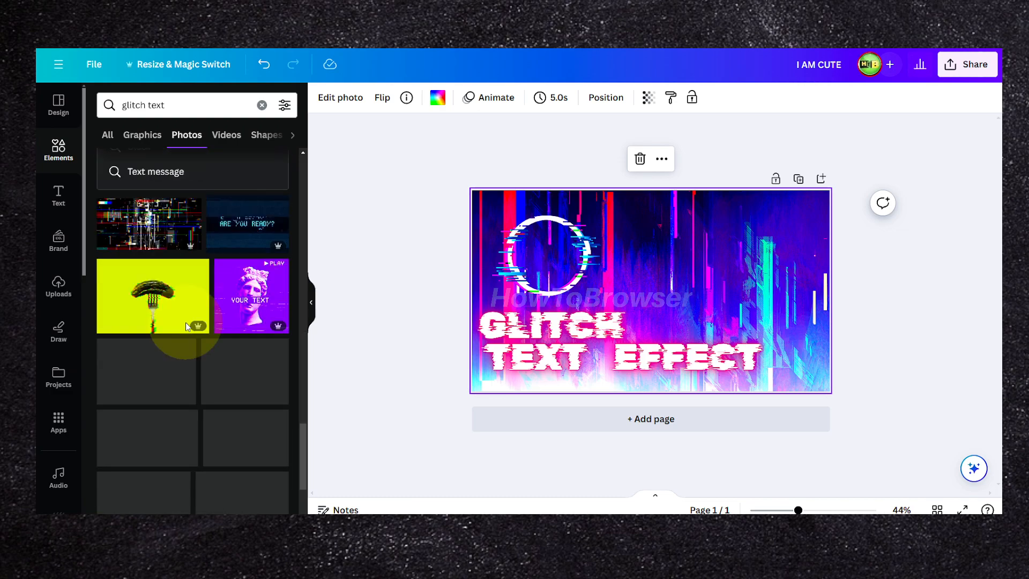
scroll(186, 322, "down", 3)
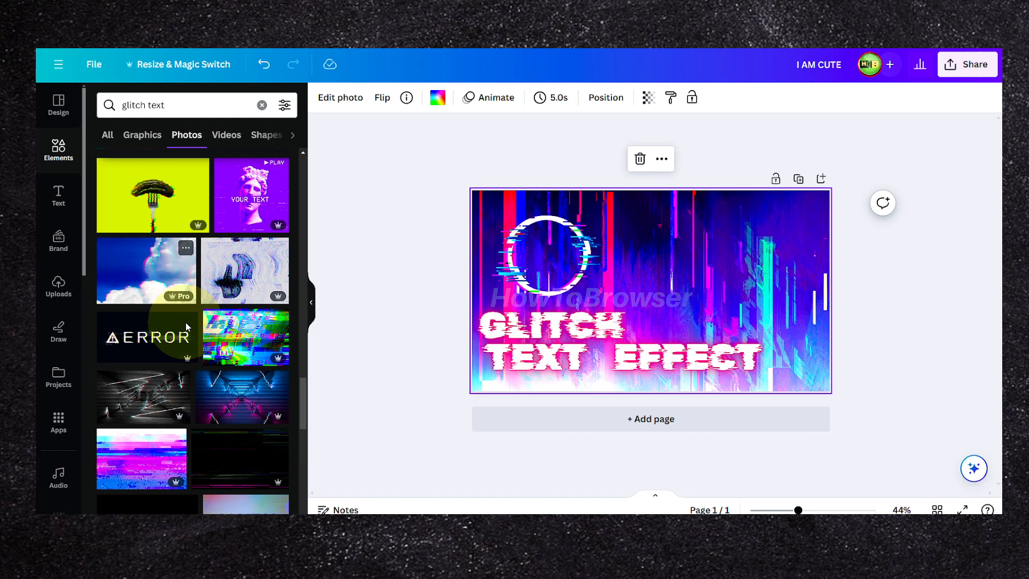
scroll(186, 323, "down", 6)
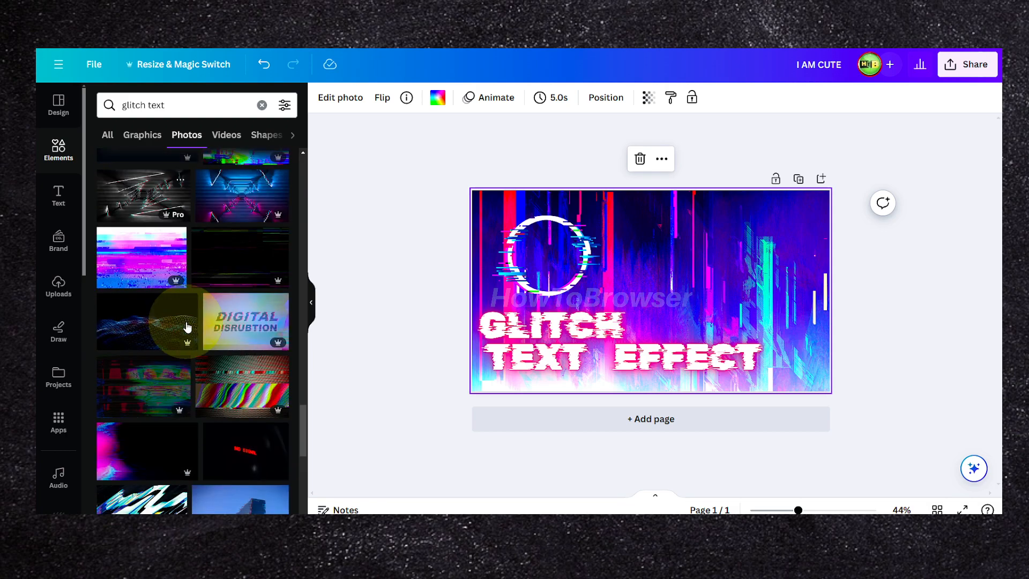
scroll(187, 326, "down", 6)
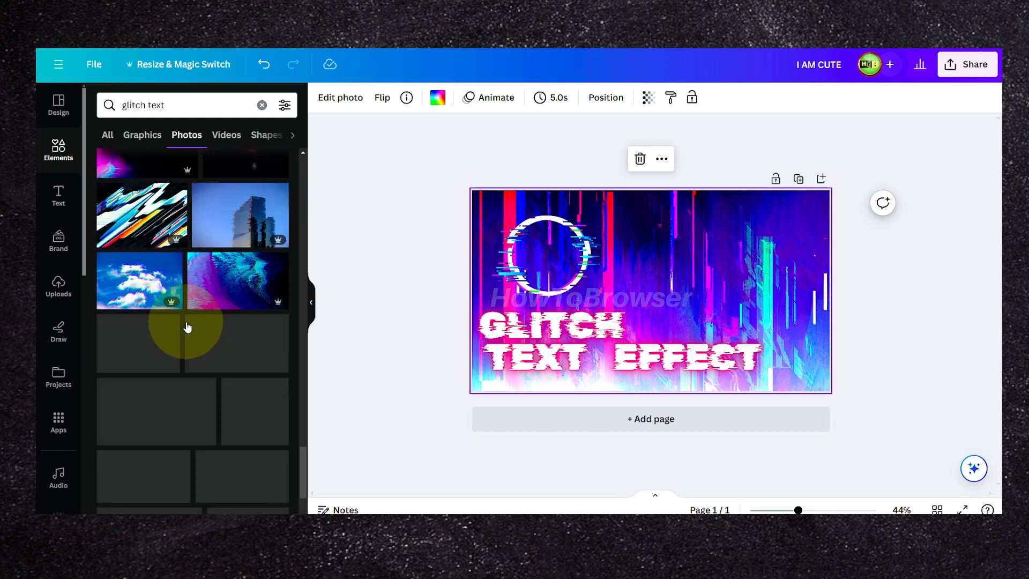
scroll(187, 326, "down", 5)
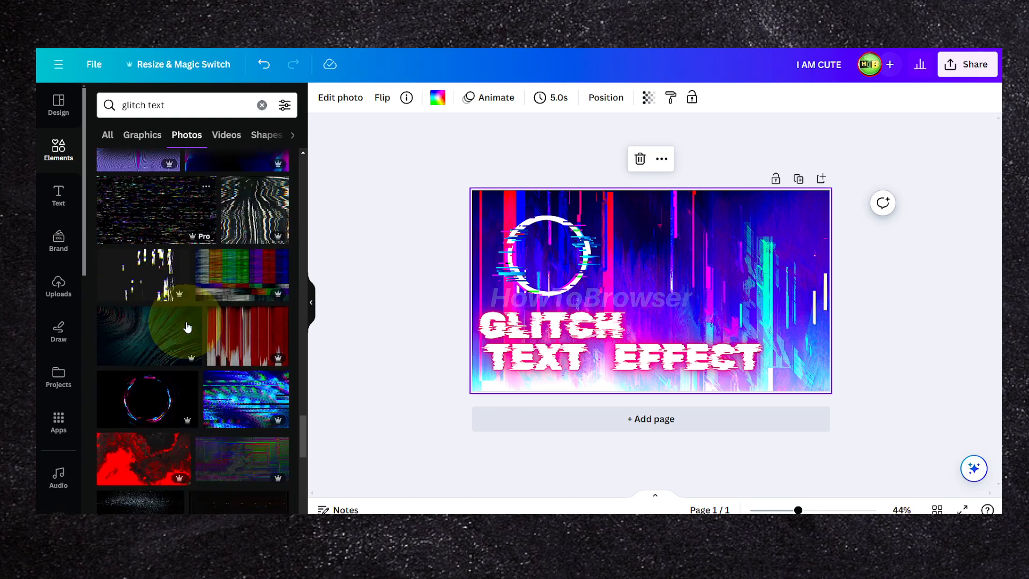
- Look through the remaining "glitch text" photos and the related "Black line" photo search for other glitch backgrounds
scroll(187, 326, "down", 3)
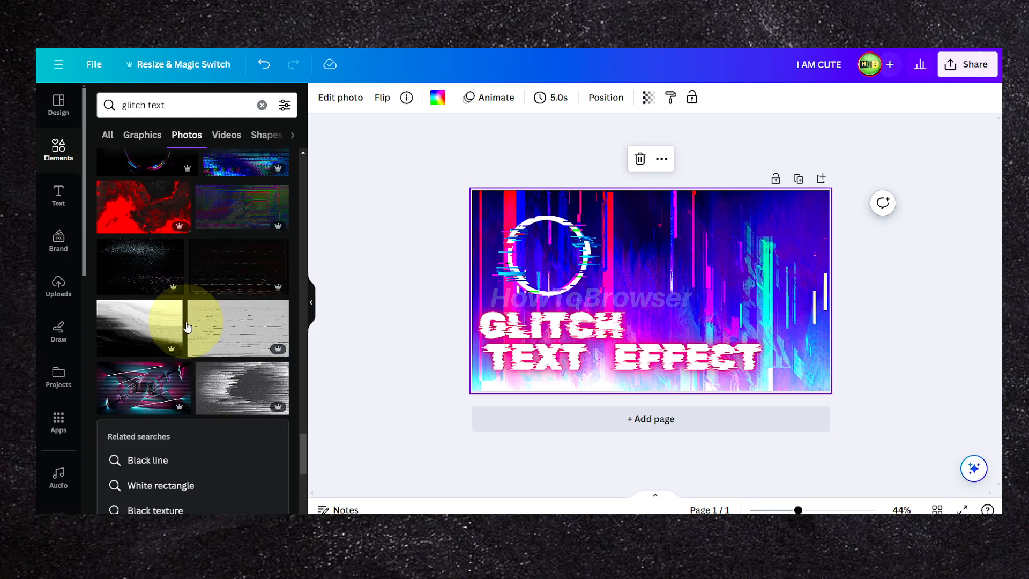
scroll(187, 326, "down", 2)
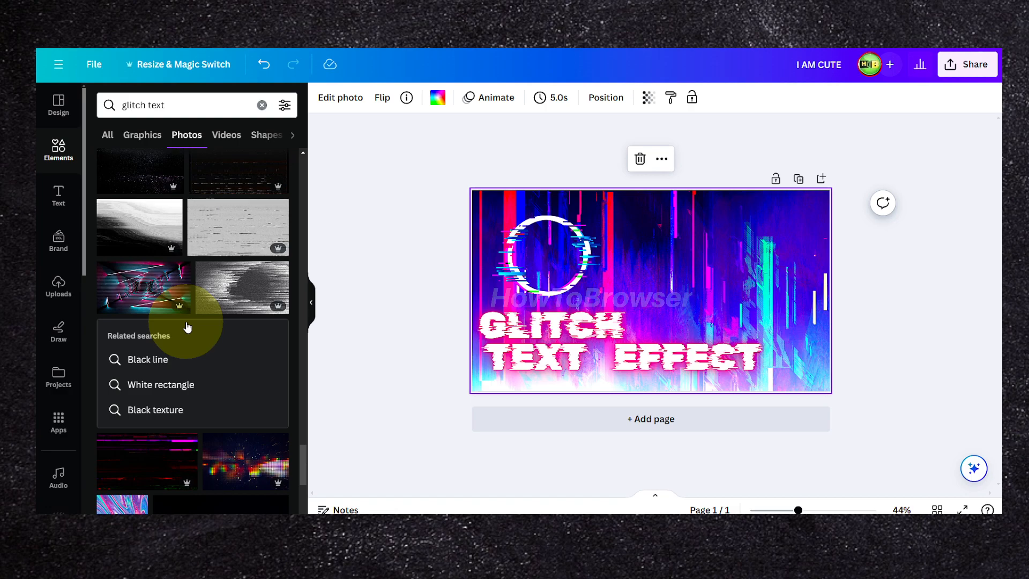
left_click(170, 366)
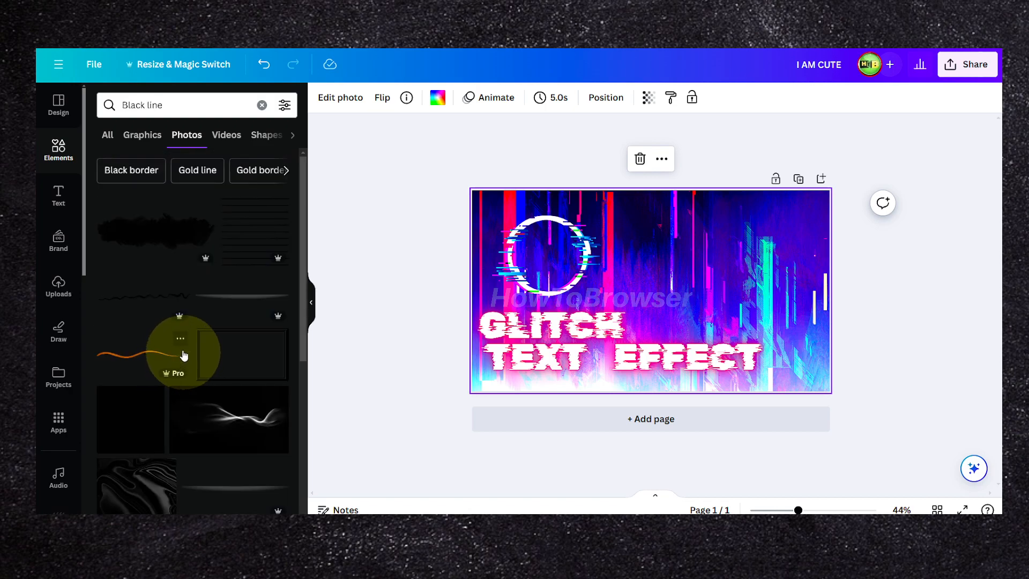
scroll(257, 237, "down", 5)
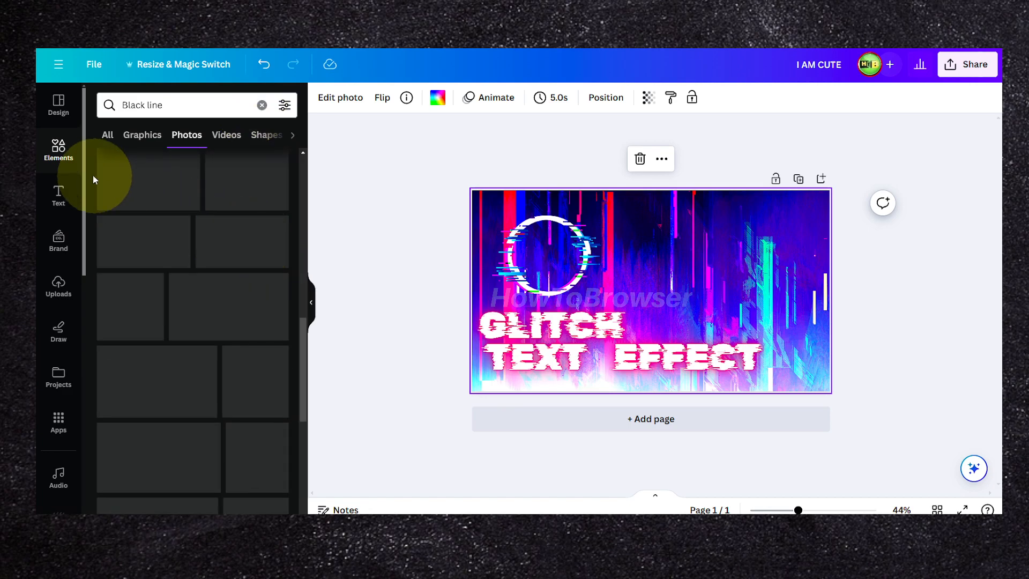
- Start a new elements search for "glitch effect"
left_click(53, 153)
scroll(161, 287, "down", 2)
scroll(152, 263, "up", 2)
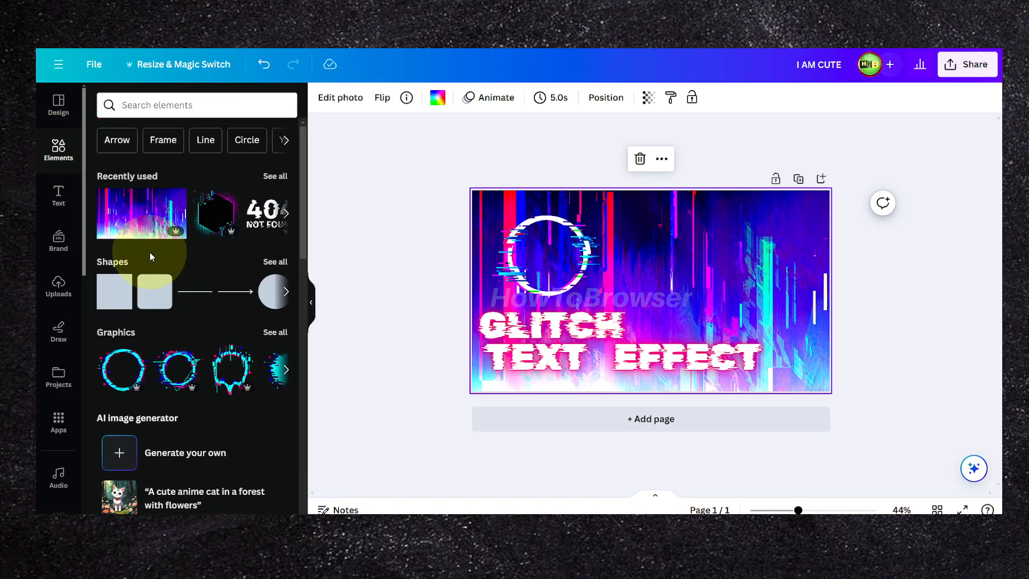
left_click(155, 107)
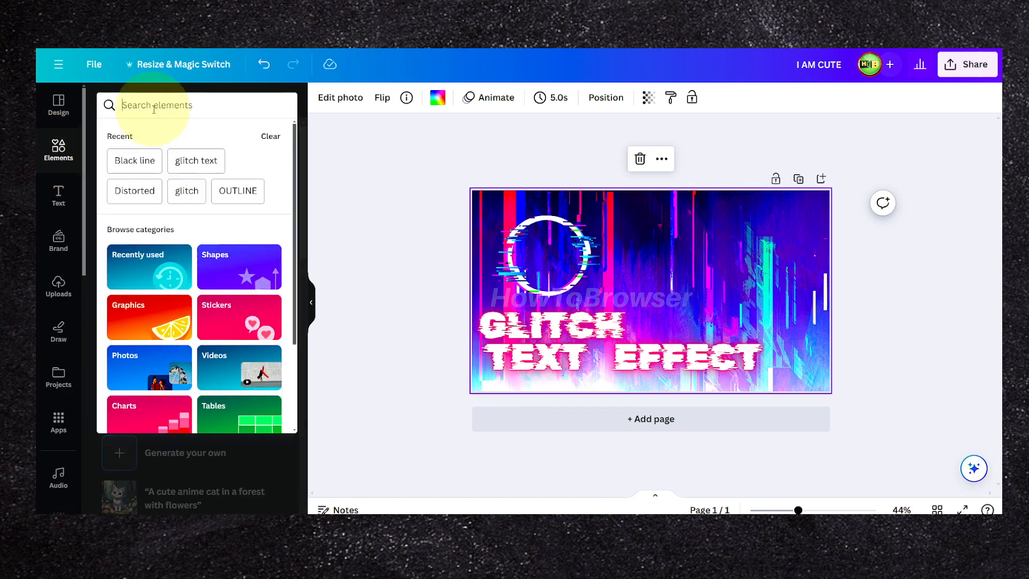
type("glitch")
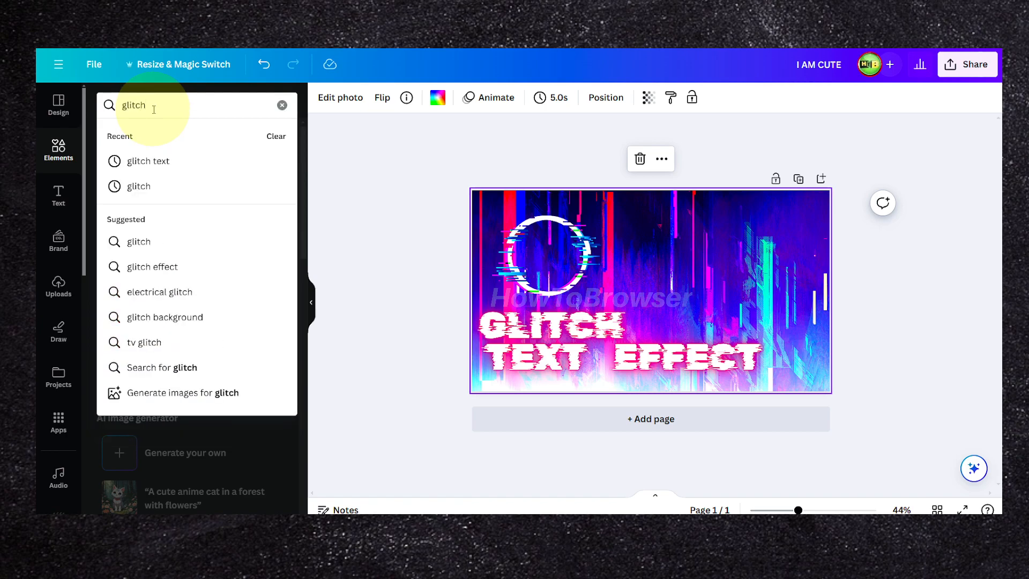
type("ef")
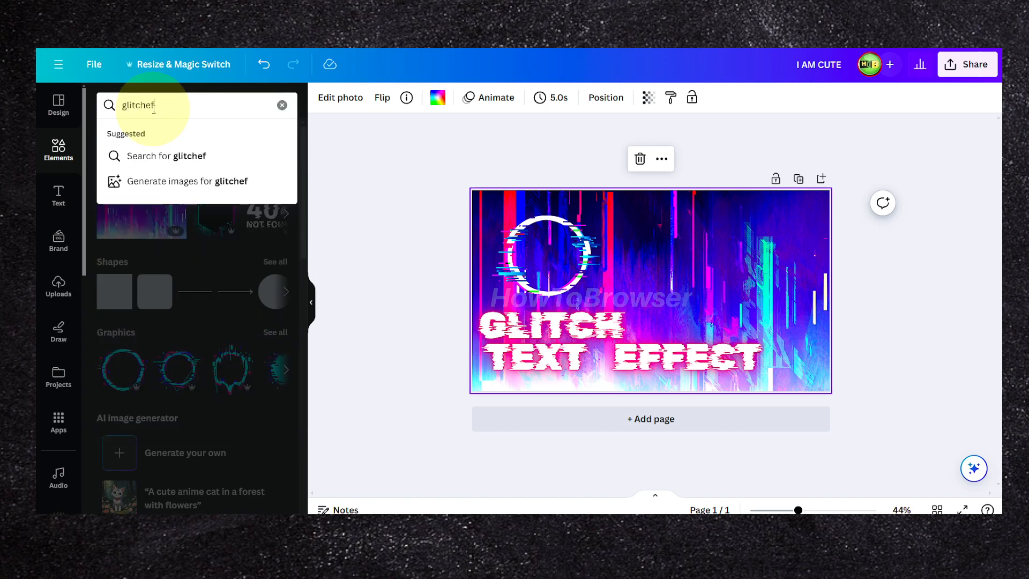
key("BackSpace")
type("effect")
key("Return")
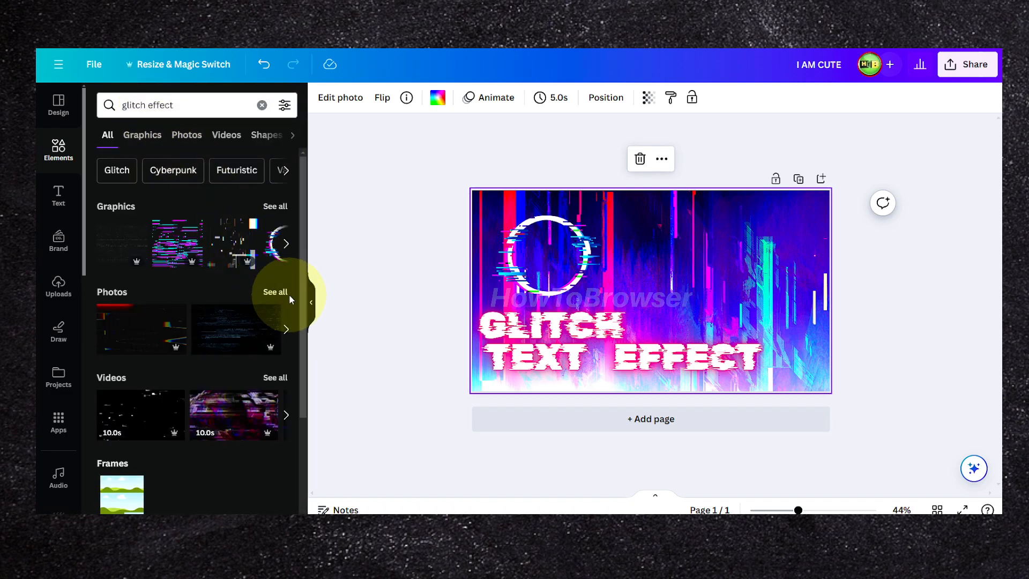
- List all the "glitch effect" photo results and browse them for suitable glitch images
left_click(276, 292)
scroll(188, 264, "down", 5)
scroll(185, 260, "down", 5)
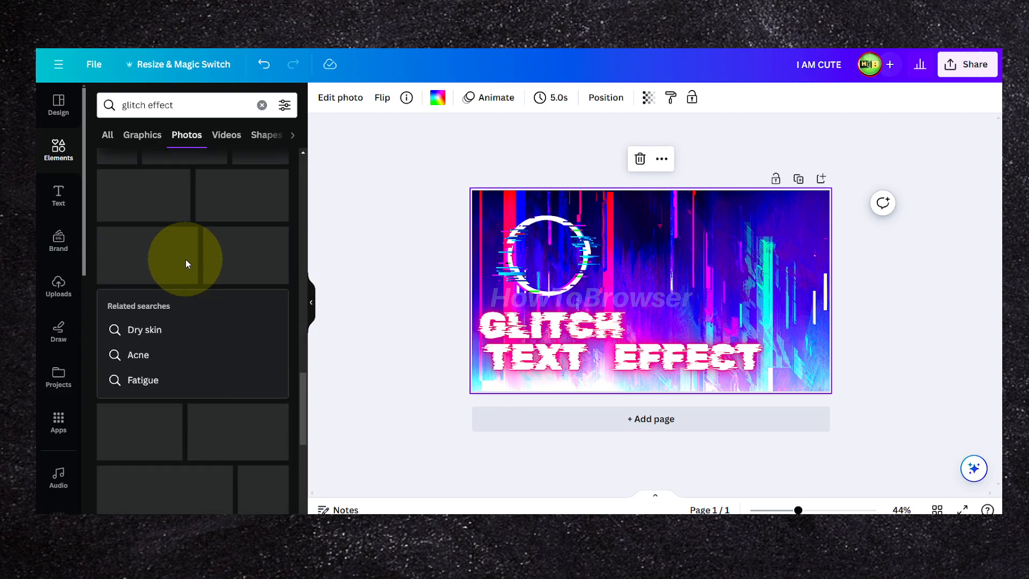
scroll(180, 266, "down", 5)
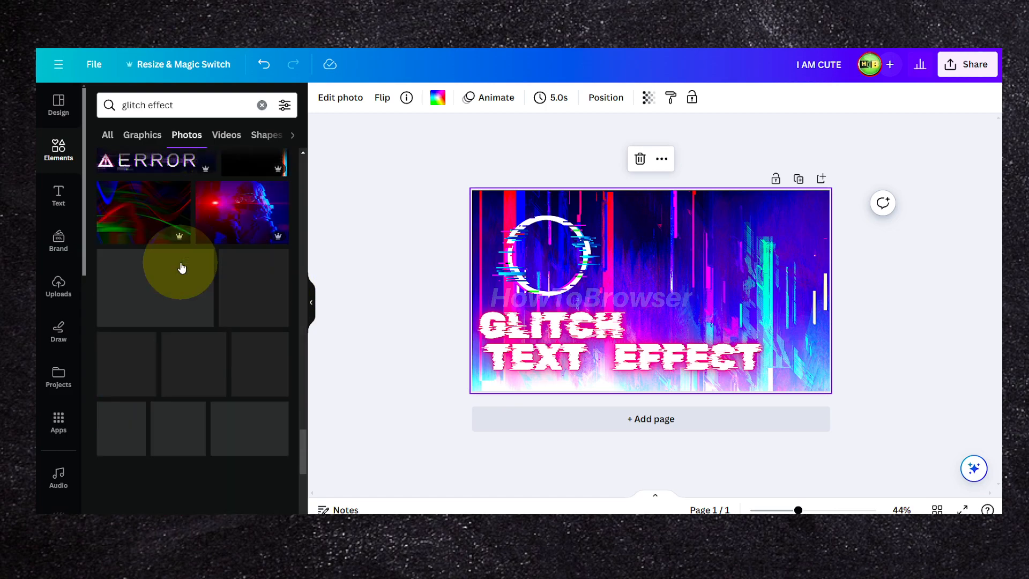
scroll(182, 265, "down", 5)
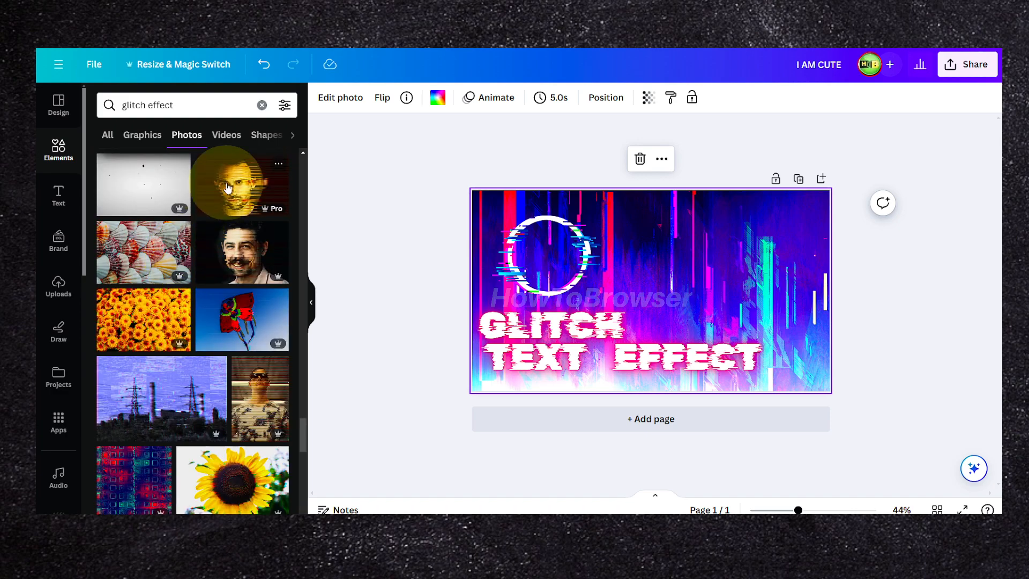
scroll(228, 188, "down", 3)
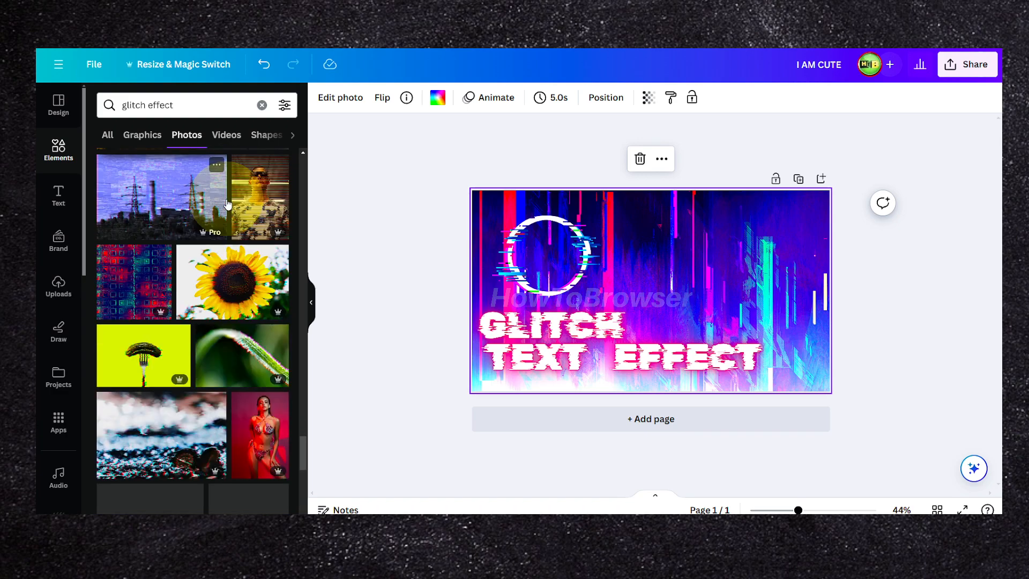
- Search the elements for "girl" and add the portrait photo of the smiling dark-haired woman to the page
left_click(526, 273)
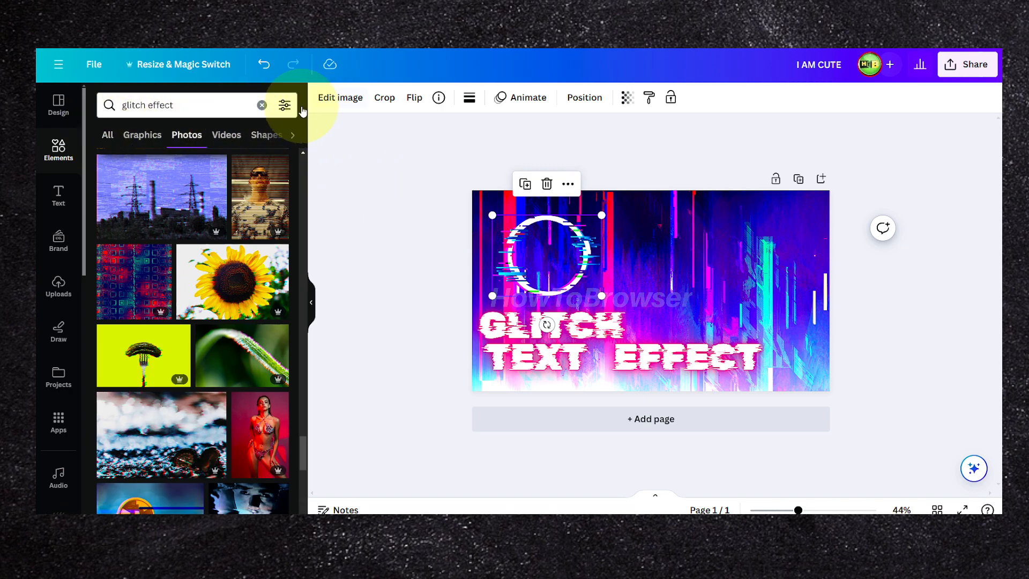
left_click(261, 105)
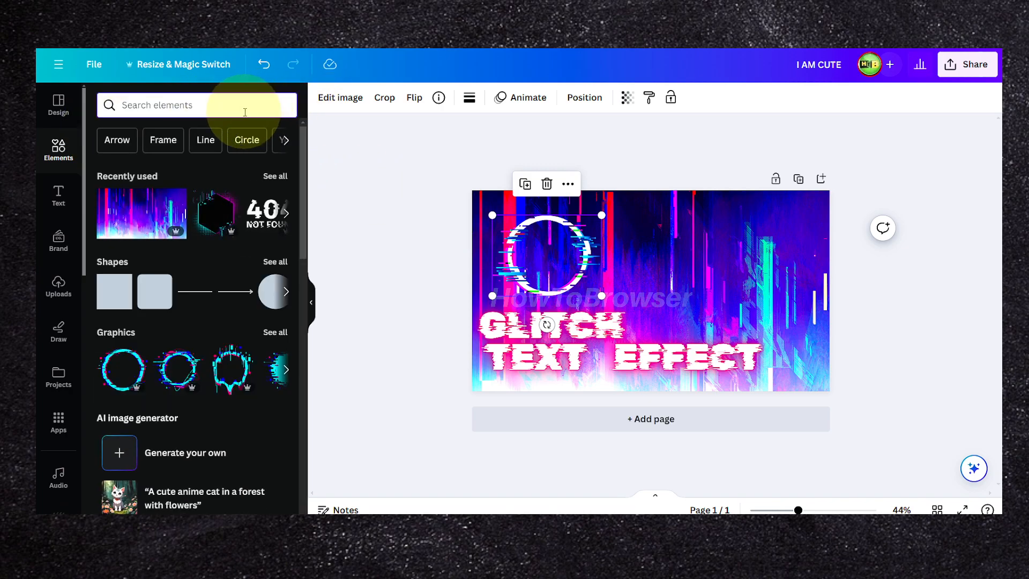
type("girl")
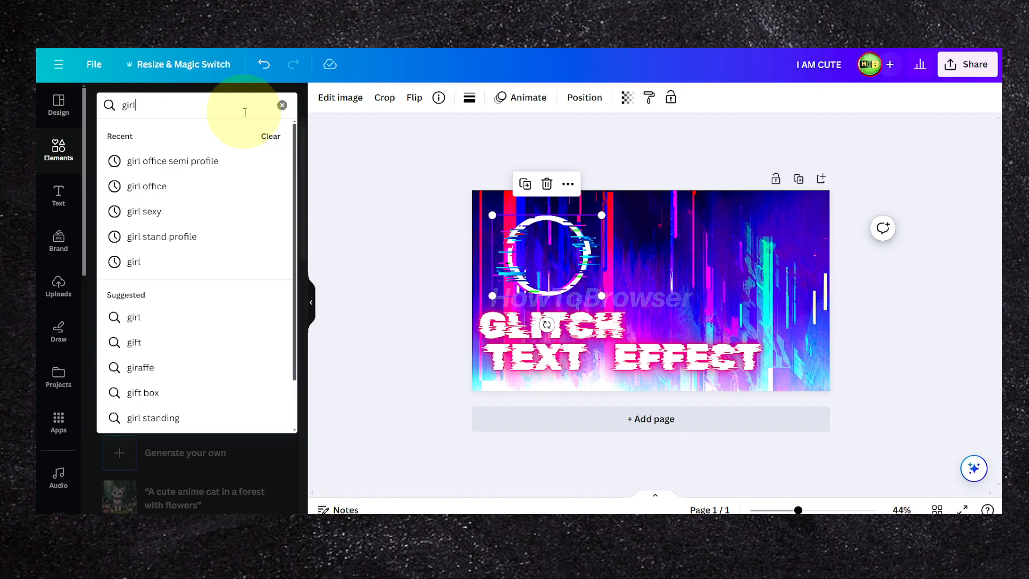
key("Return")
left_click_drag(134, 330, 586, 245)
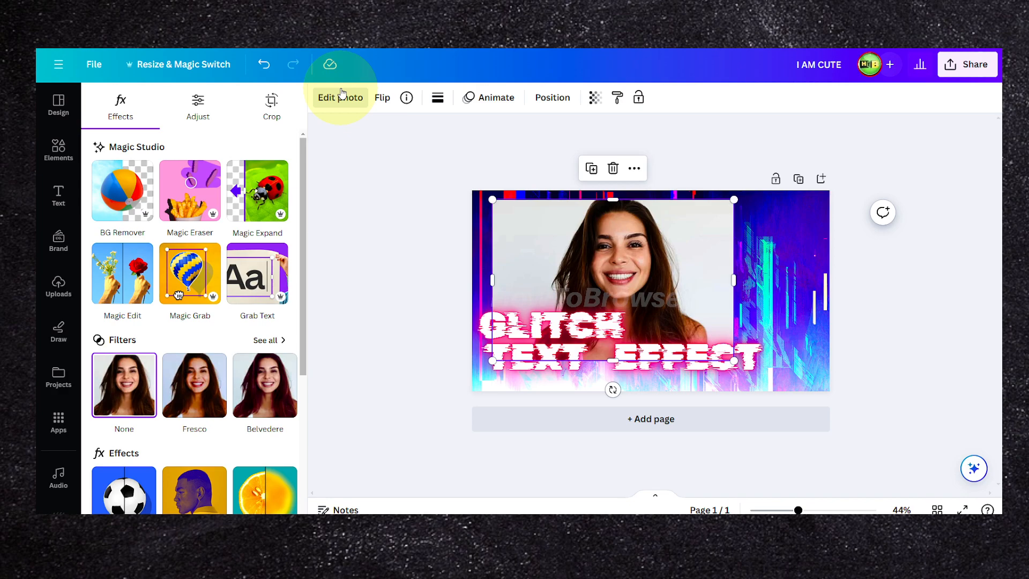
- Search the elements for "frame circle"
left_click(58, 147)
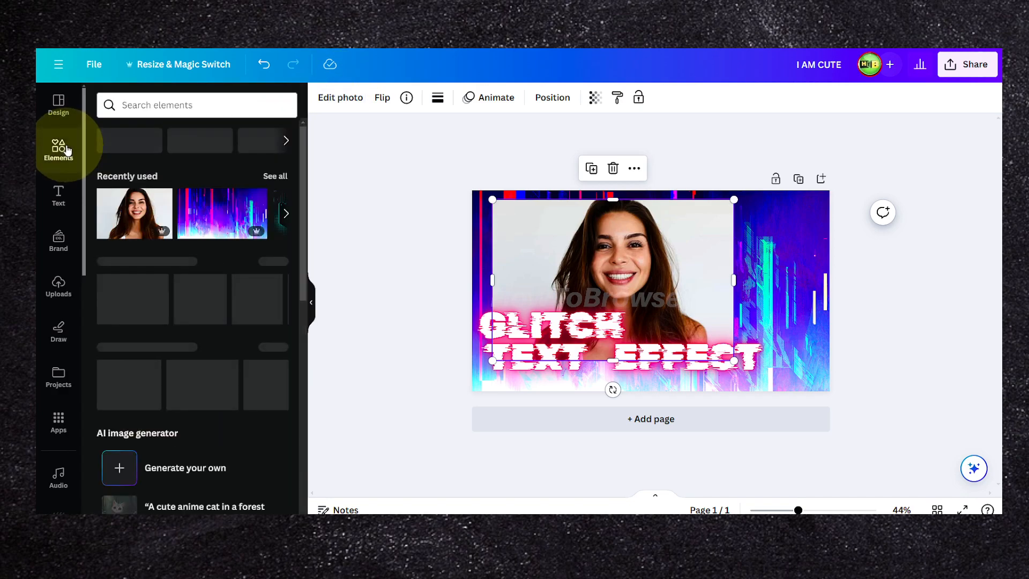
left_click(138, 106)
type("fra")
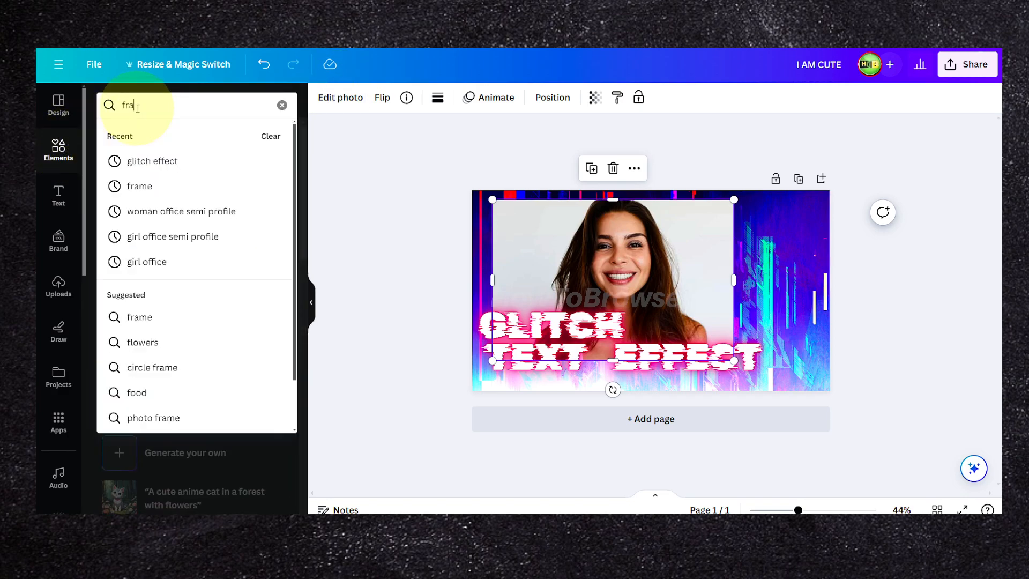
type("me circle")
key("Return")
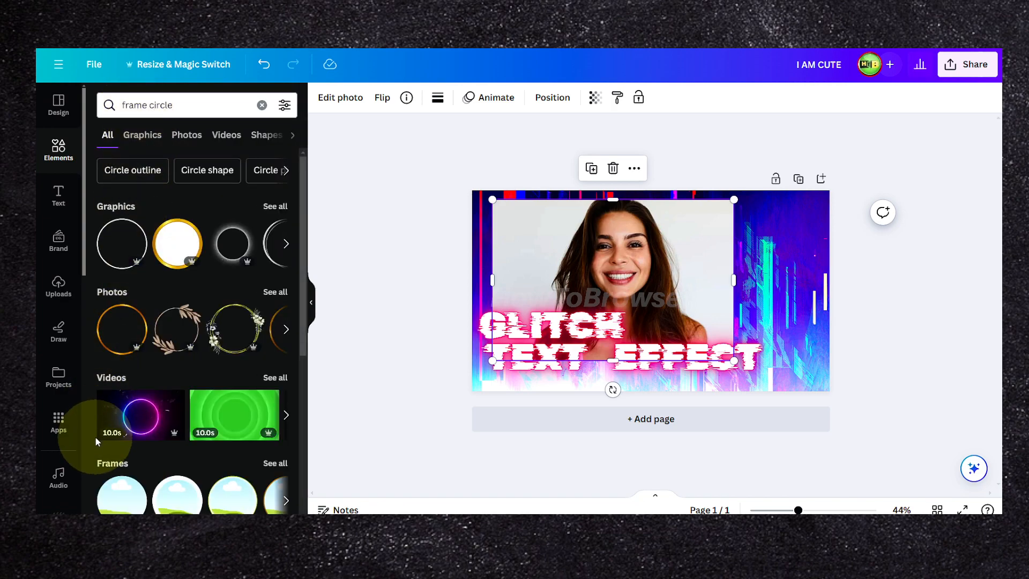
- Place a plain circle frame on the page and fill it with the smiling woman's portrait photo
left_click_drag(627, 297, 698, 286)
left_click_drag(588, 252, 725, 291)
double_click(719, 275)
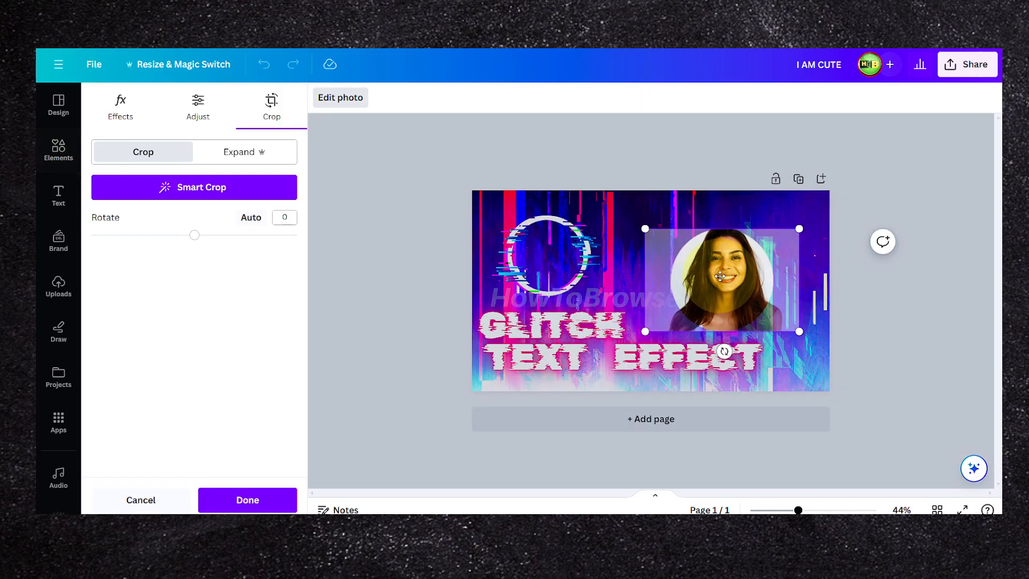
left_click(569, 248)
- Move the circular portrait onto the glitch ring, one layer behind it, and shrink the portrait slightly
left_click_drag(725, 294, 549, 271)
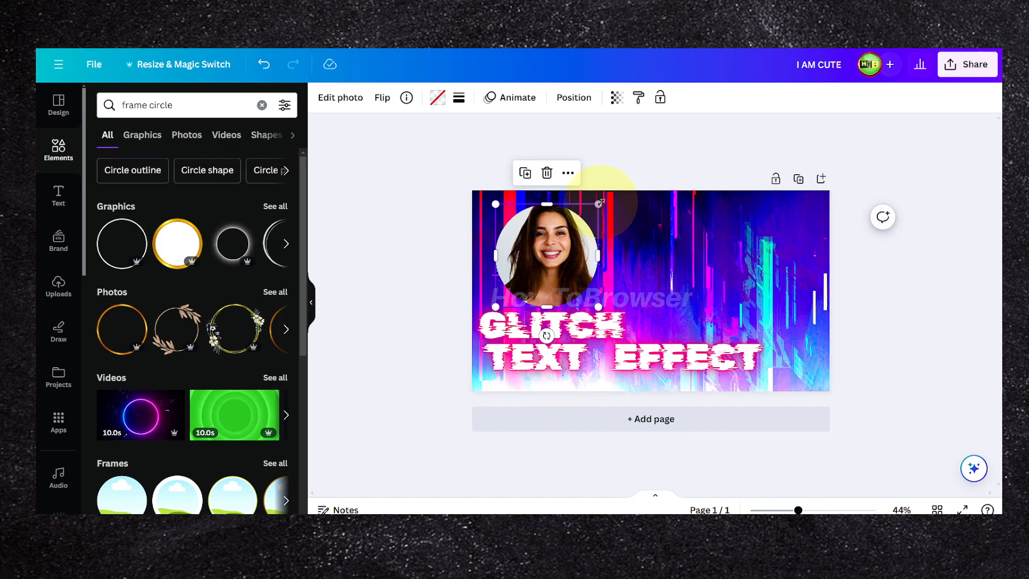
key("ctrl+bracketleft")
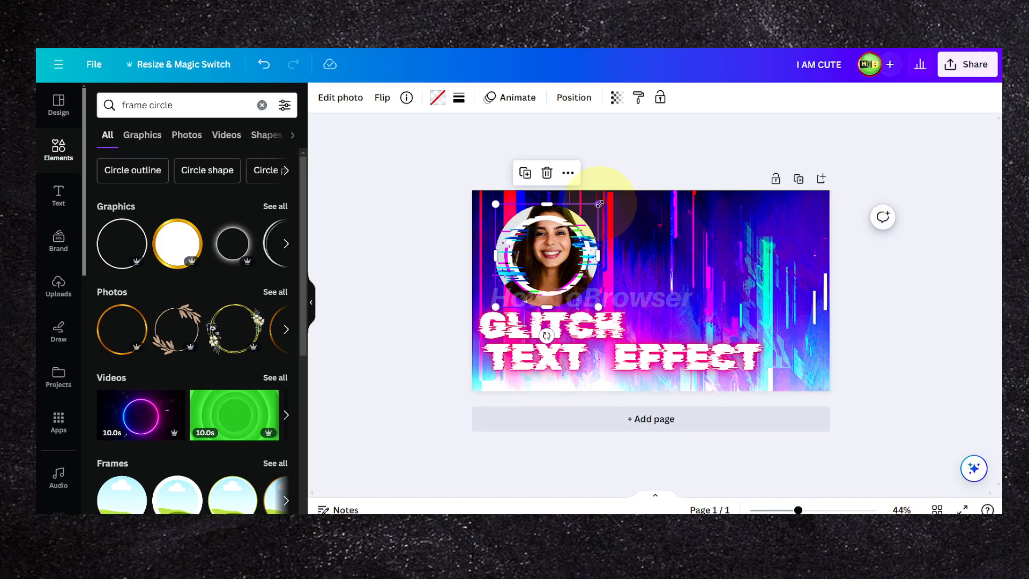
left_click_drag(599, 204, 587, 215)
- Resize and position the glitch ring so that it surrounds the circular portrait
left_click(570, 227)
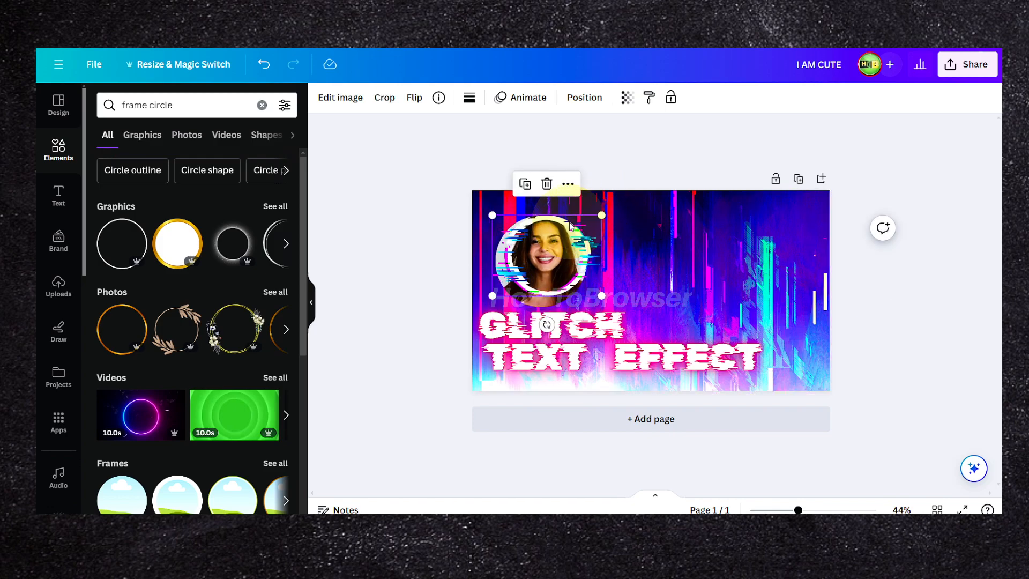
left_click(605, 219)
left_click(579, 233)
left_click_drag(602, 215, 578, 244)
left_click(652, 240)
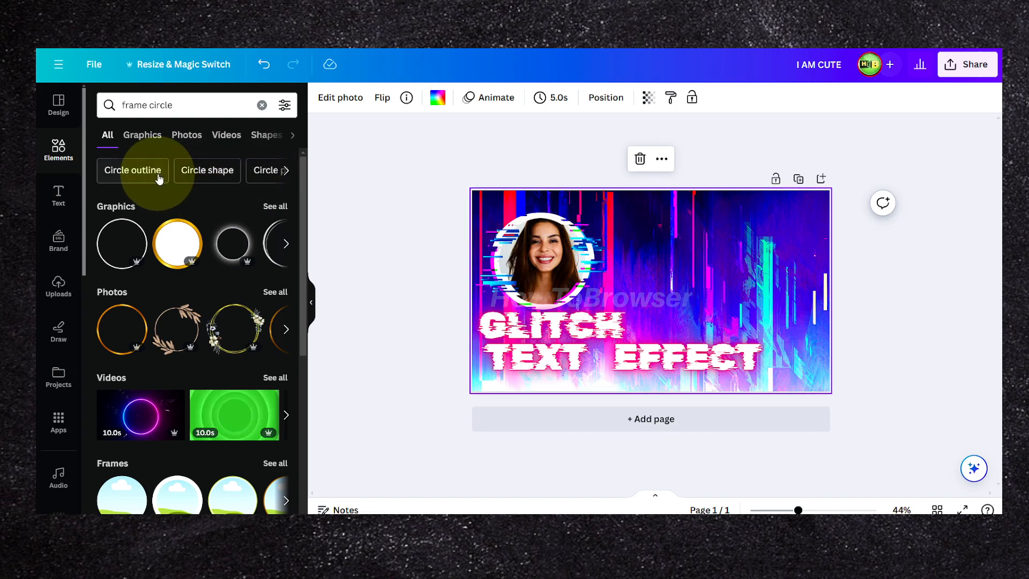
- Move the glitch ring off the circular portrait to the area right of it and open the portrait's photo editing options
left_click(520, 242)
left_click_drag(520, 242, 655, 289)
left_click(525, 250)
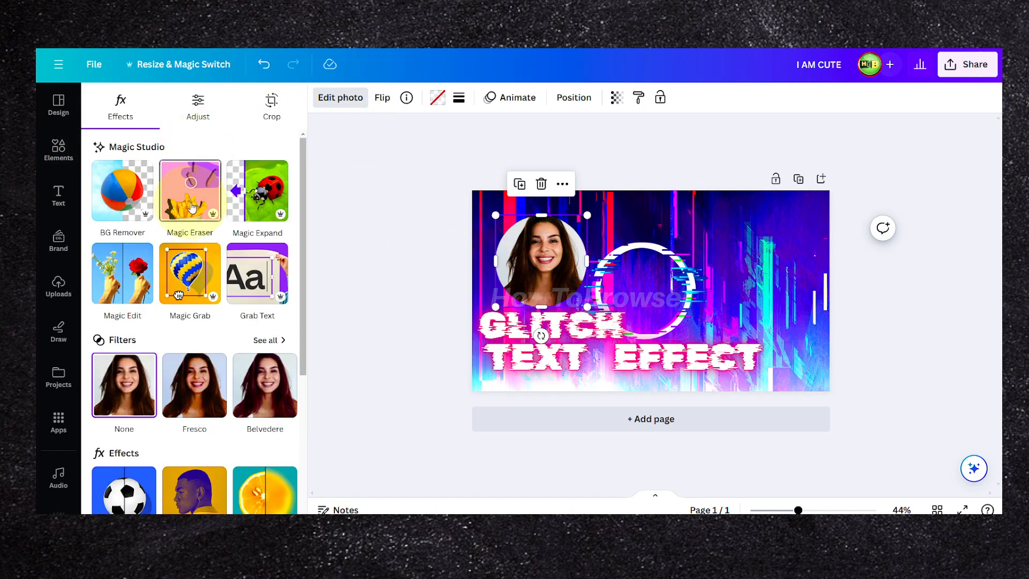
- Examine the circular portrait's Magic Studio tools, filters, effects and adjustments for a possible glitch effect
scroll(192, 208, "down", 4)
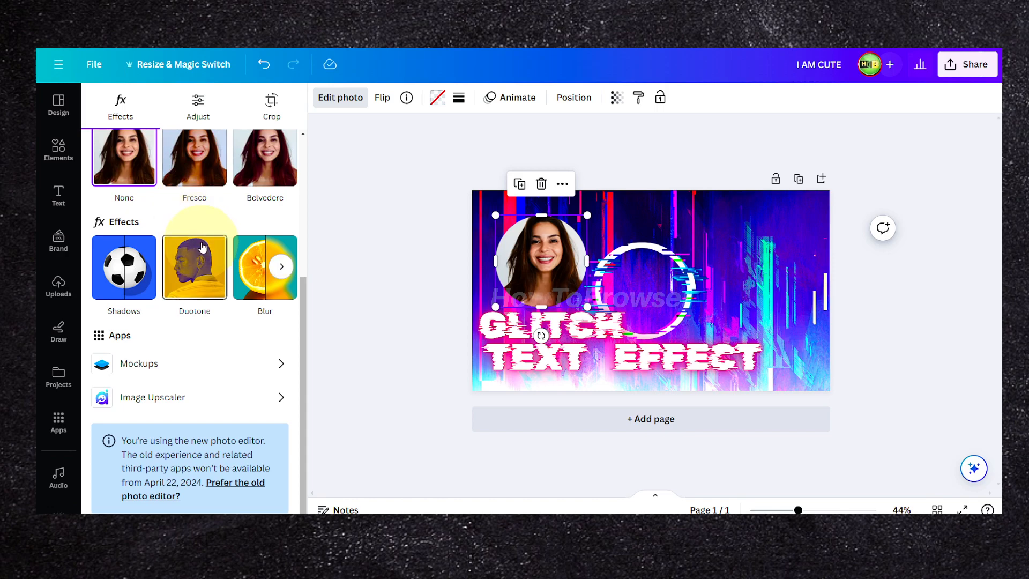
scroll(202, 246, "up", 4)
scroll(203, 247, "down", 4)
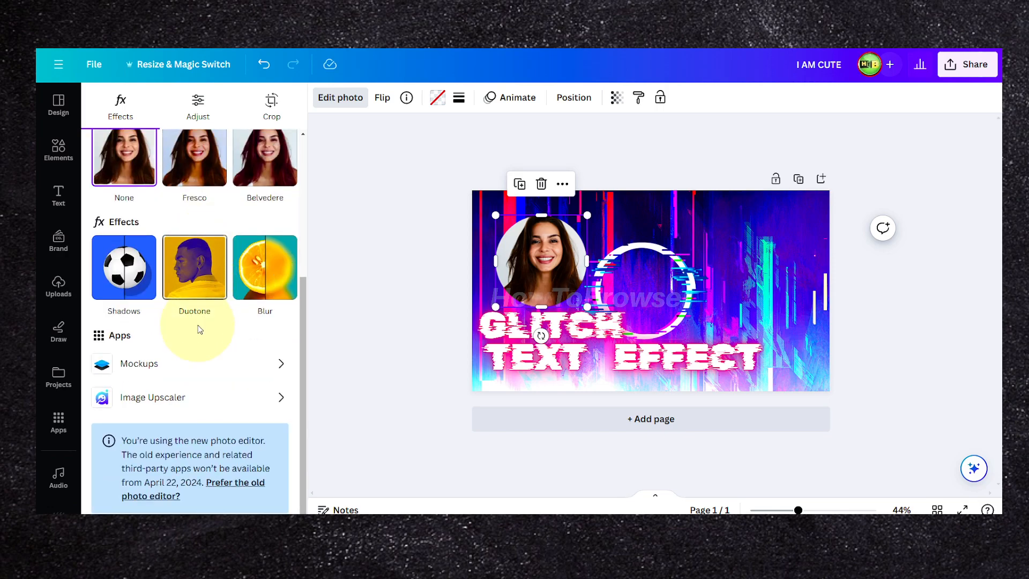
scroll(200, 314, "up", 4)
left_click(198, 105)
left_click(121, 104)
scroll(165, 189, "down", 1)
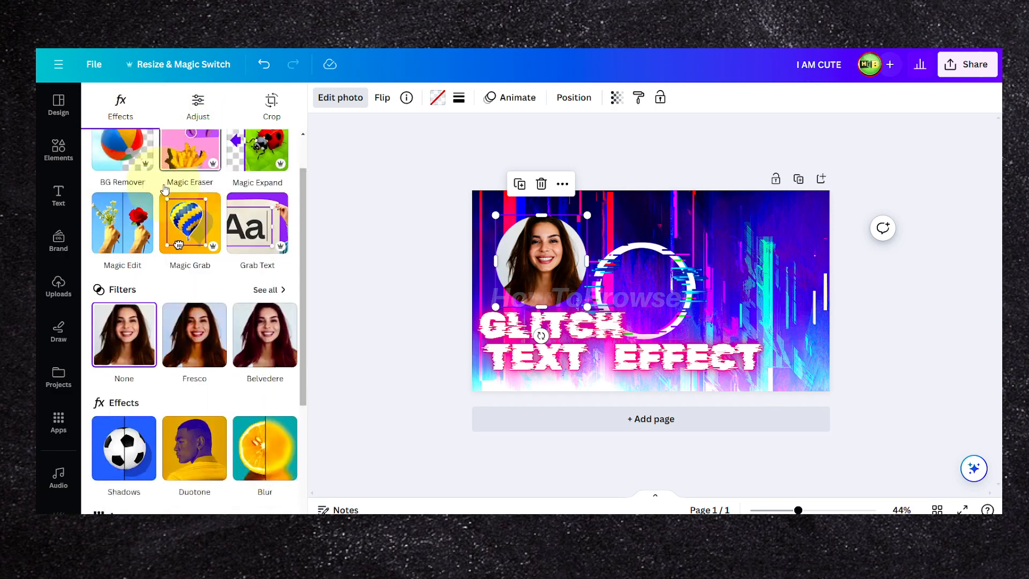
scroll(164, 189, "down", 3)
- Search the Canva apps for "glitch", clear the search and look through the featured and trending apps
left_click(58, 422)
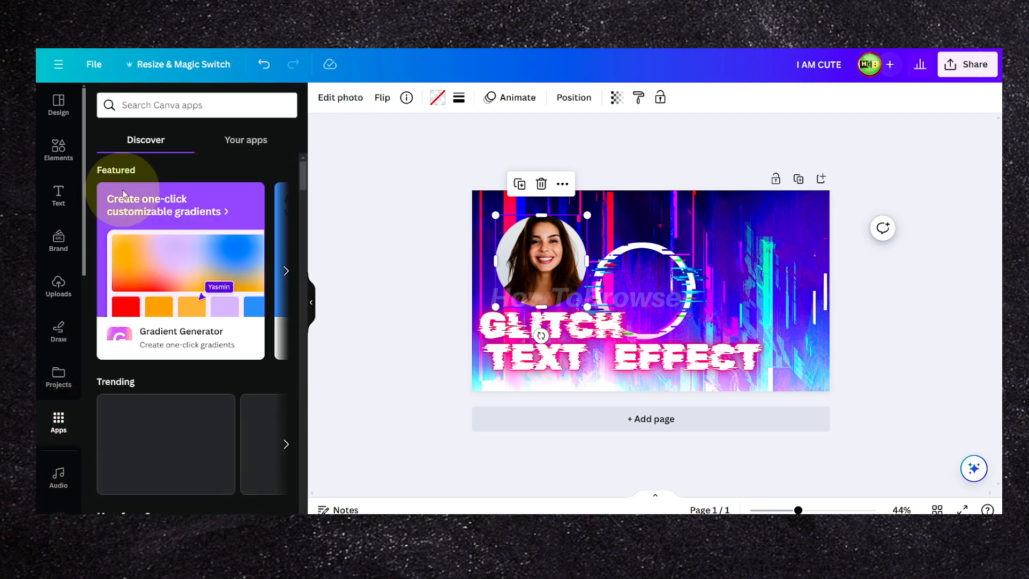
type("glitch")
key("Return")
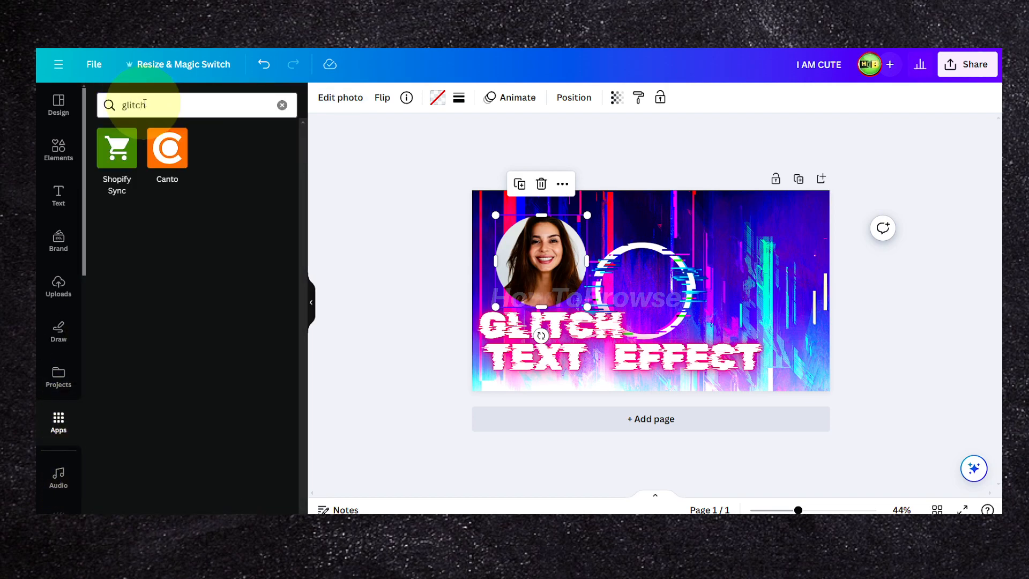
left_click(282, 105)
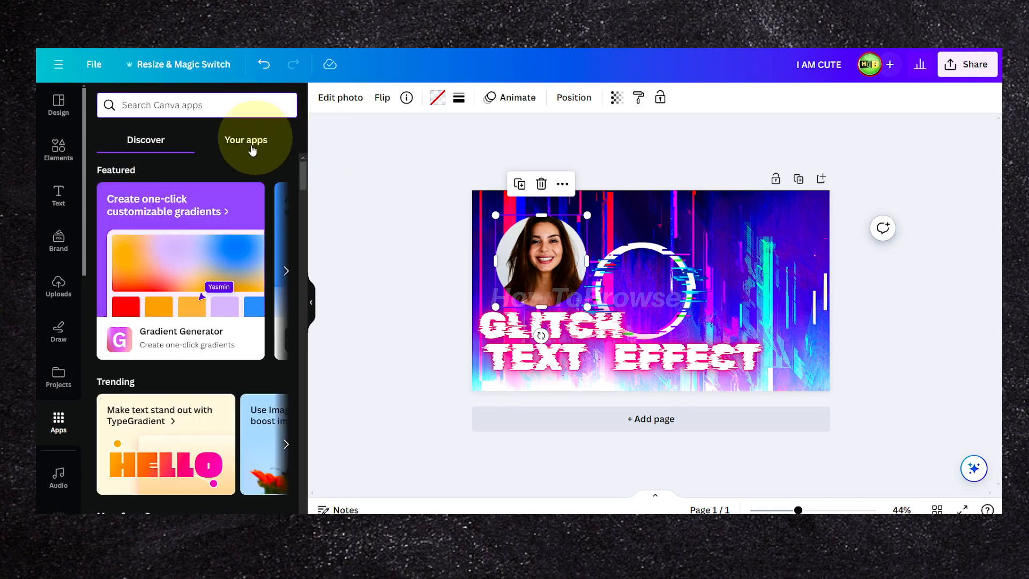
scroll(209, 261, "down", 5)
scroll(205, 261, "up", 5)
- Open the circular portrait's photo editing options and switch to the old photo editor
left_click(70, 151)
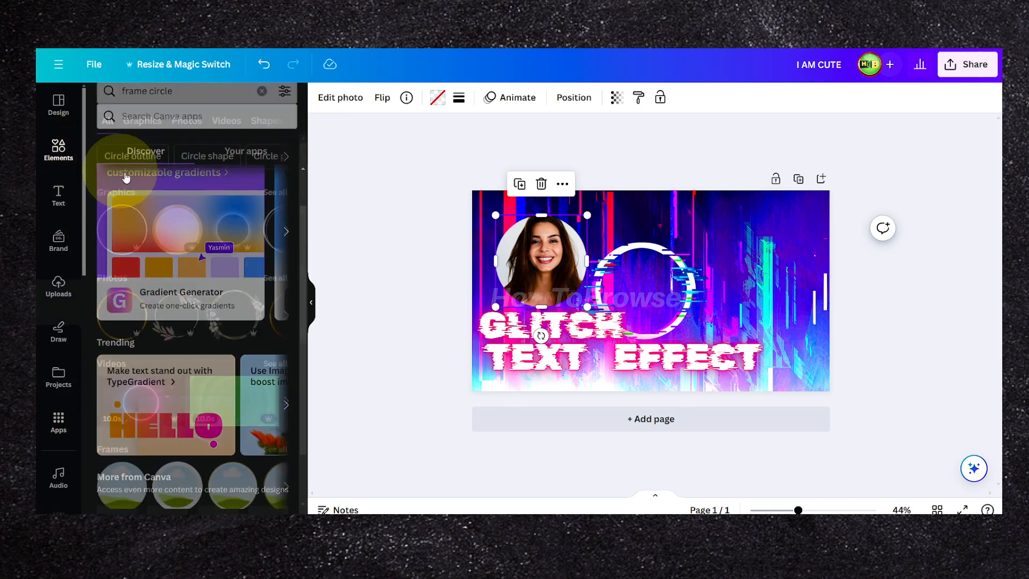
scroll(188, 191, "down", 1)
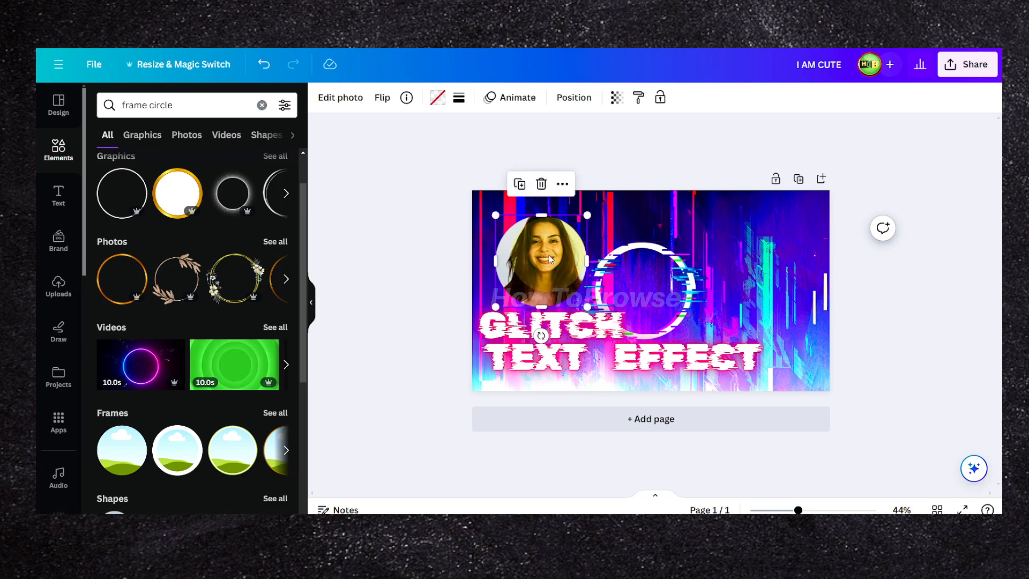
left_click(339, 98)
scroll(237, 261, "down", 4)
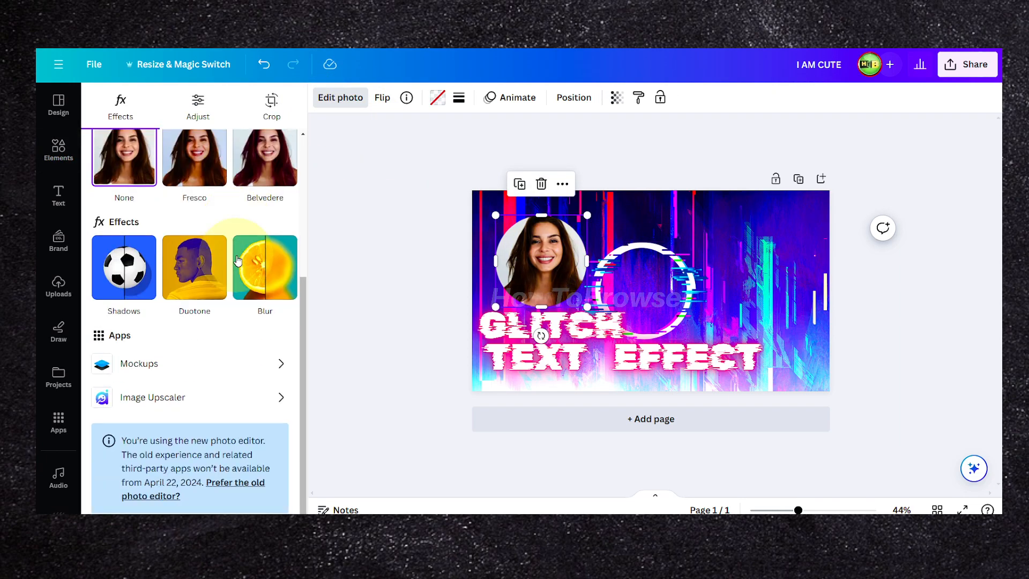
left_click(235, 484)
left_click(565, 328)
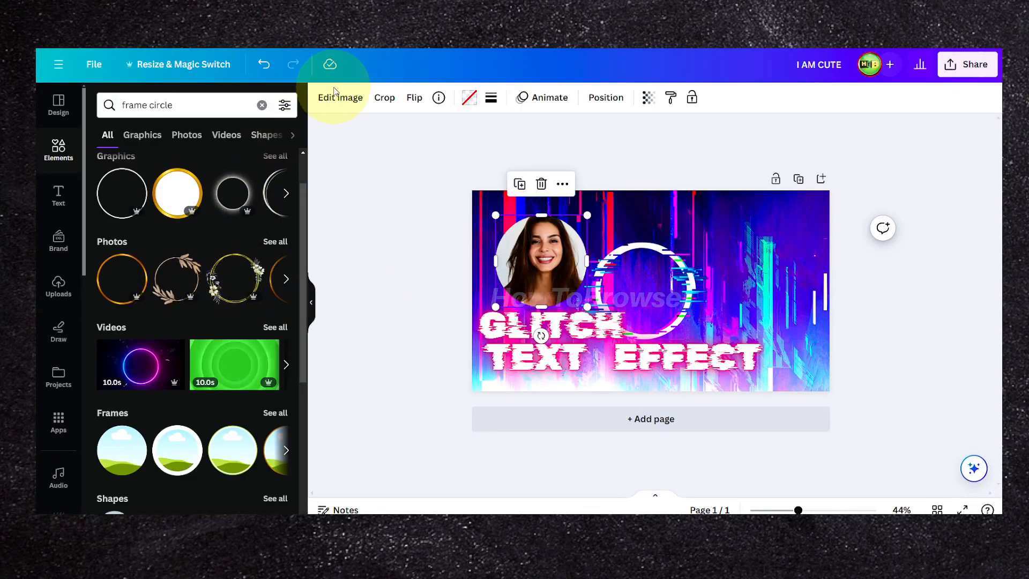
- Try the Minced slice effect on the circular portrait
left_click(338, 97)
scroll(195, 236, "down", 4)
scroll(196, 236, "up", 4)
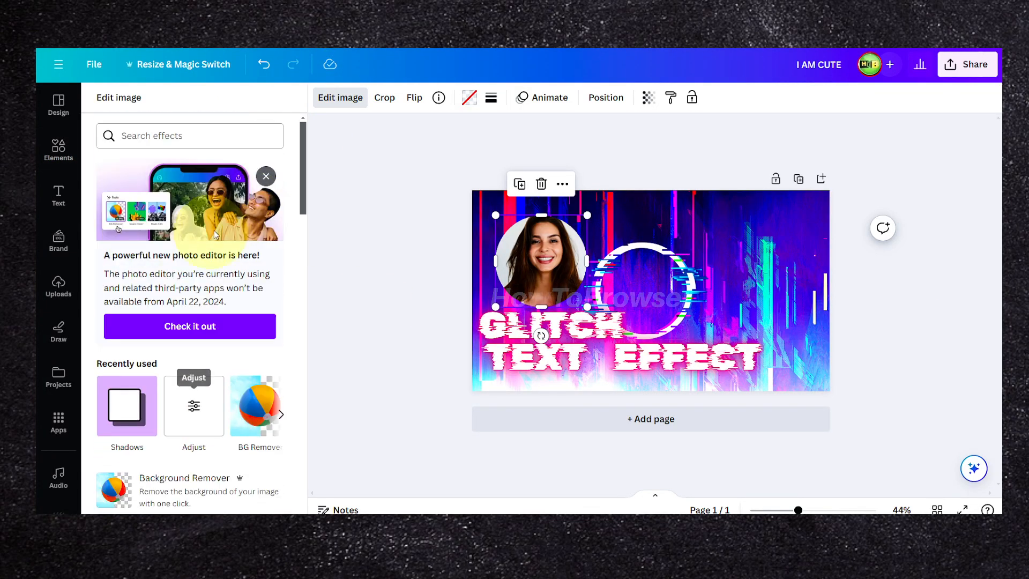
scroll(222, 317, "down", 12)
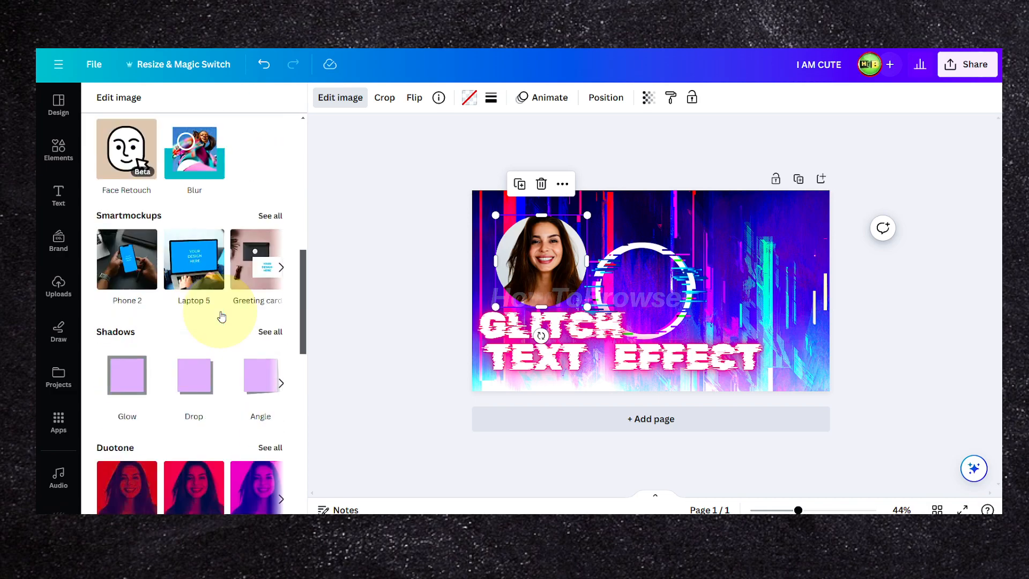
scroll(222, 316, "down", 2)
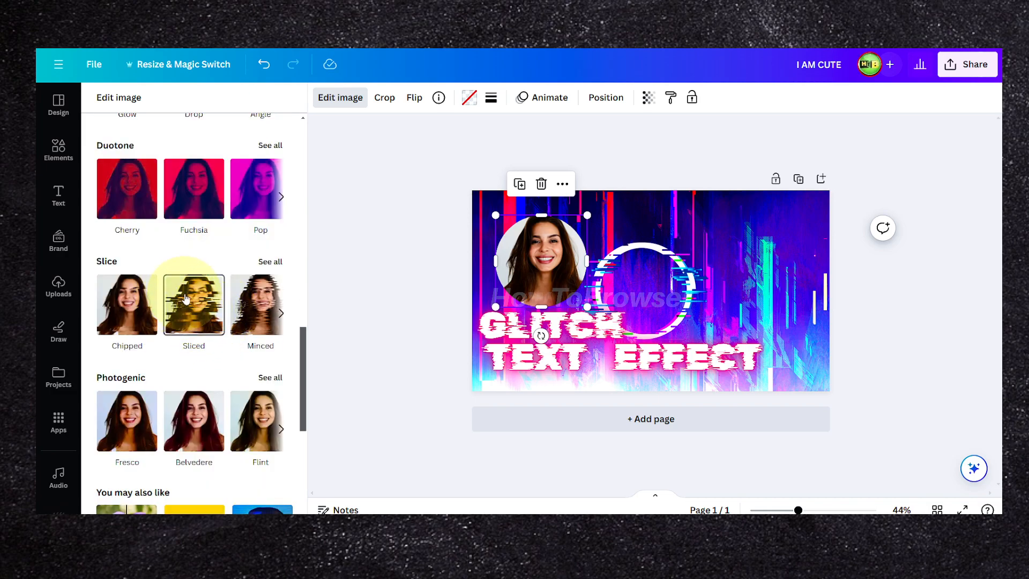
left_click(262, 309)
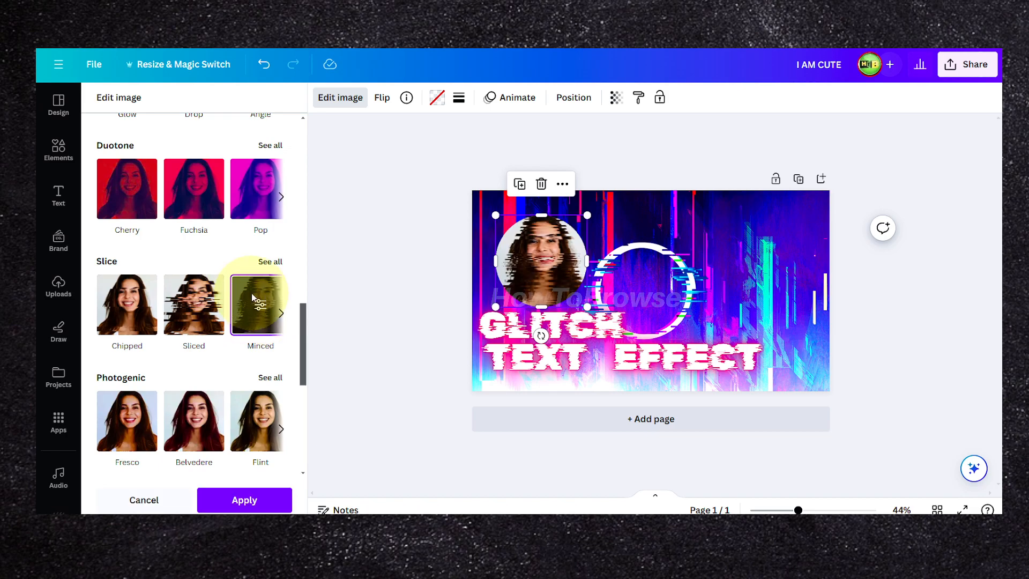
- Set the portrait's slice effect to an offset of 0.083 and 14 slices
left_click(257, 301)
left_click_drag(201, 202, 261, 194)
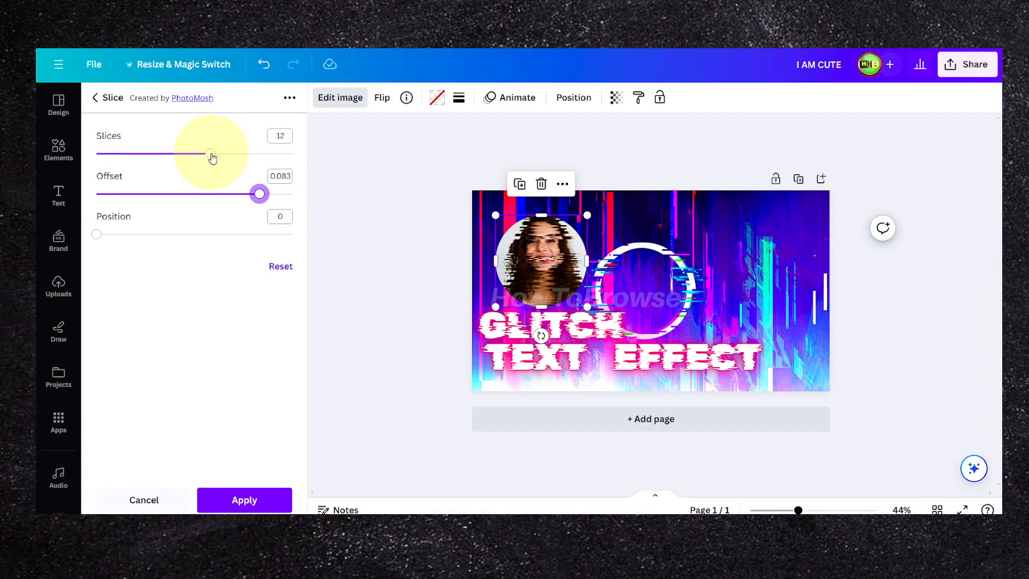
mouse_move(213, 157)
left_mouse_down()
mouse_move(241, 154)
mouse_move(229, 159)
left_mouse_up()
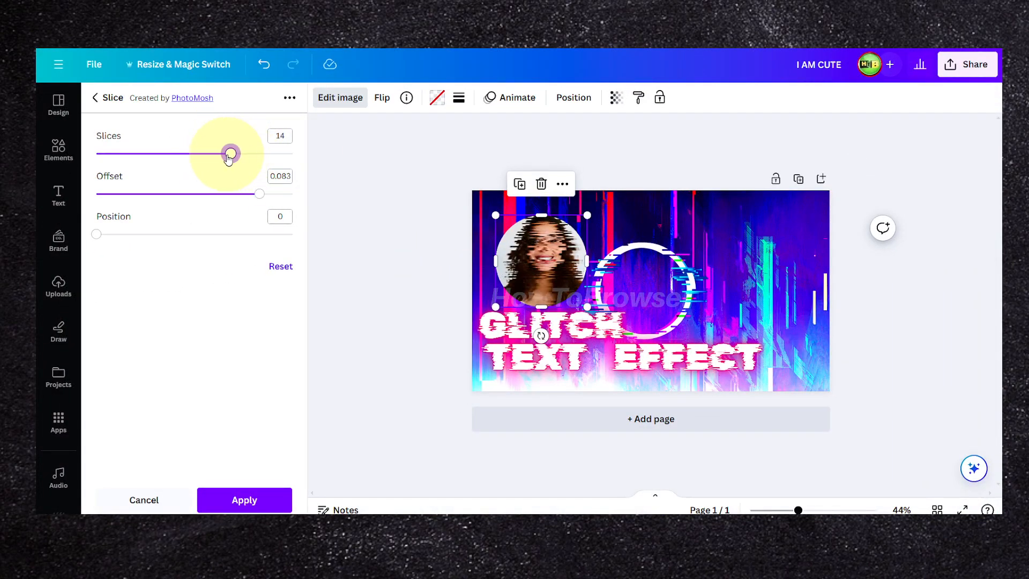
left_click(110, 98)
- Try the Pop and Cherry duotones on the circular portrait and switch it to the Sliced effect
scroll(161, 225, "up", 5)
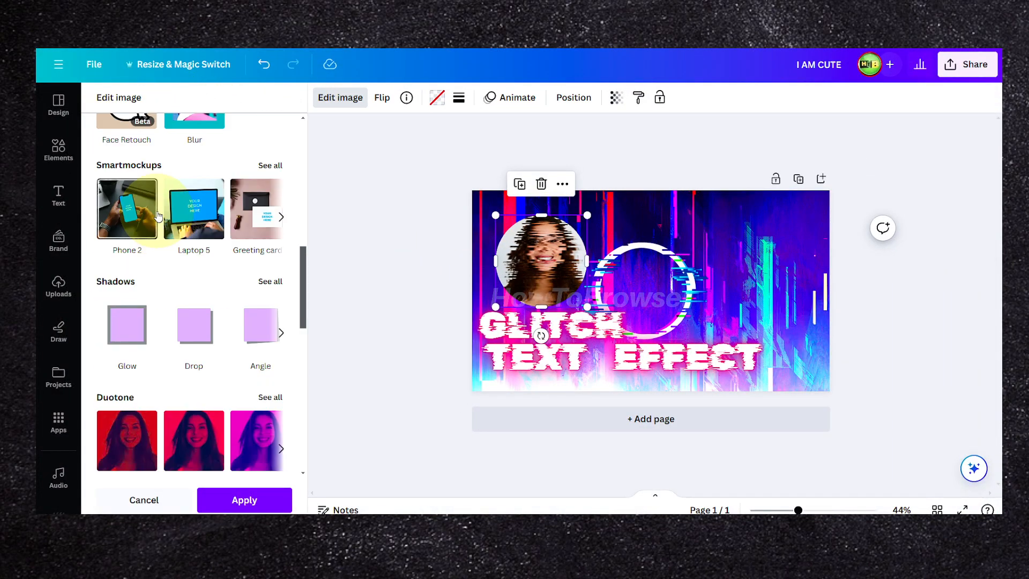
scroll(156, 222, "down", 2)
left_click(257, 339)
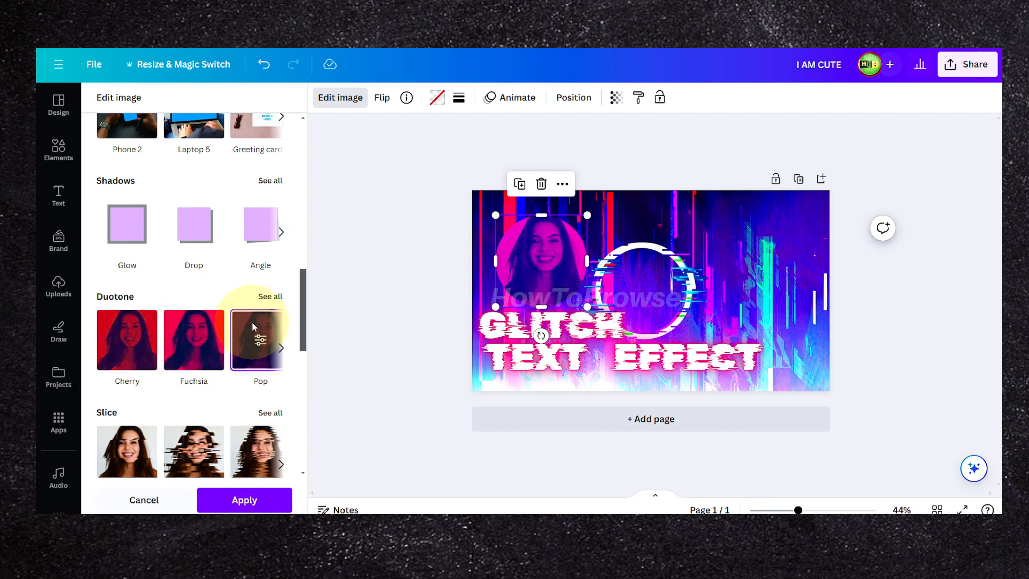
left_click(127, 339)
scroll(254, 299, "down", 3)
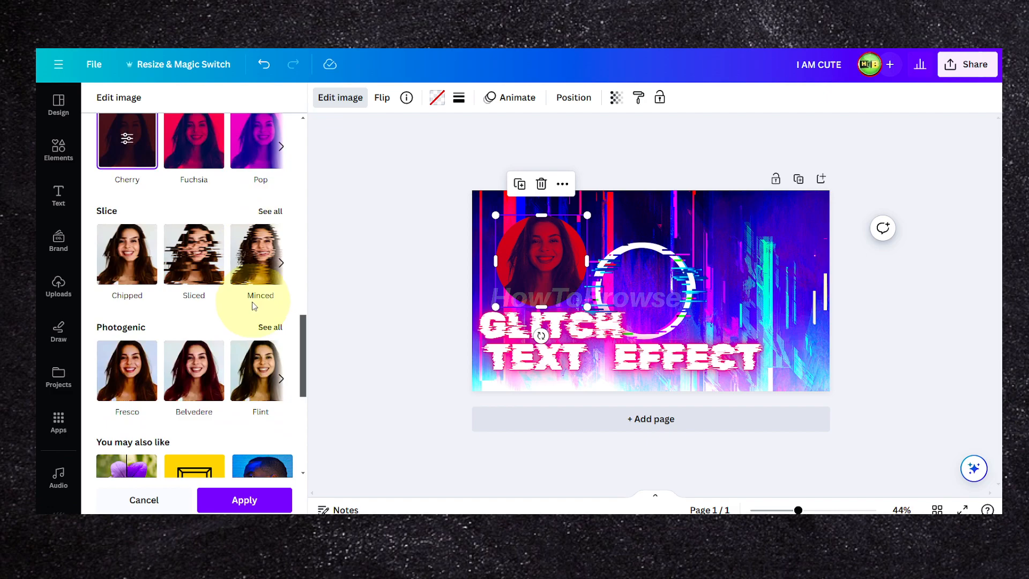
left_click(194, 264)
- Move the glitch ring onto the circular portrait and fine-tune its position so that it surrounds the face
left_click_drag(648, 287, 551, 259)
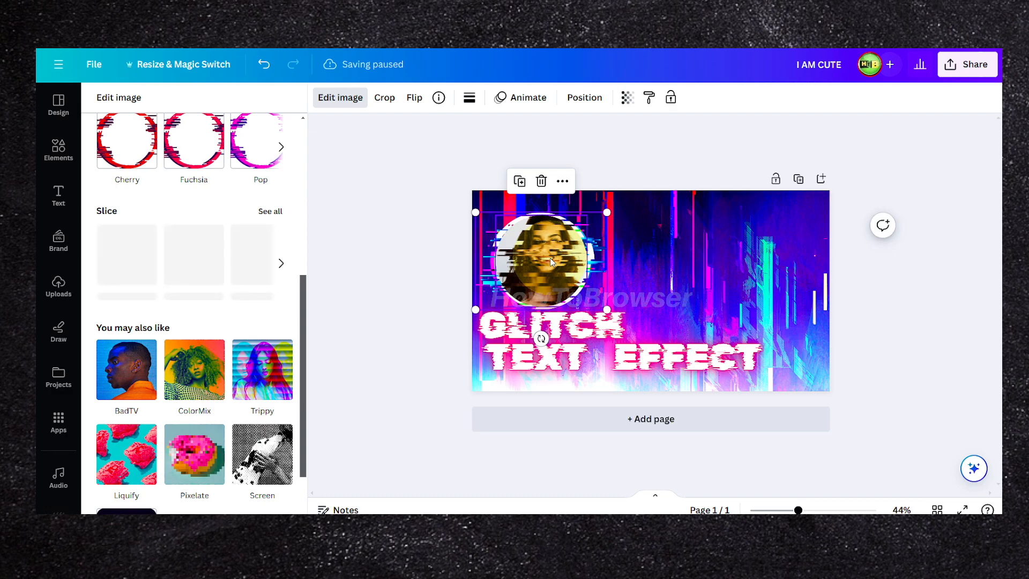
left_click(612, 259)
left_click_drag(587, 249, 592, 255)
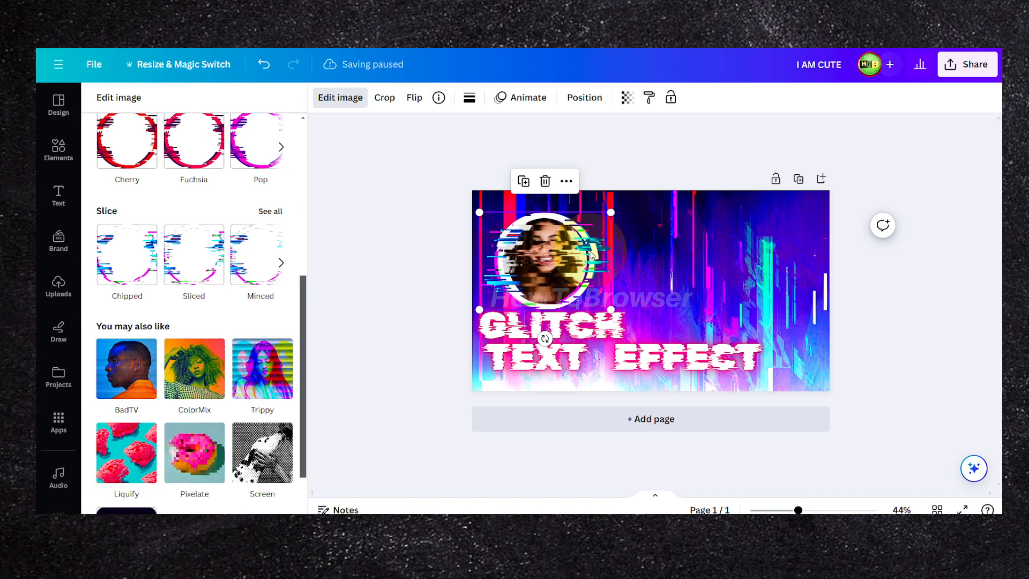
left_click_drag(592, 256, 587, 251)
left_click(692, 260)
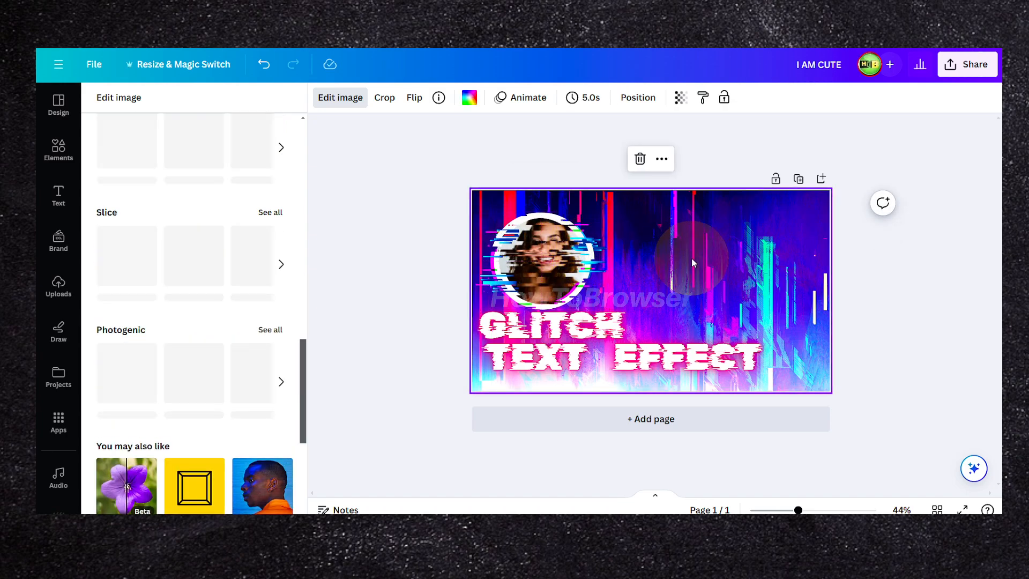
- Move the glitch ring away to the right of the portrait, try it around the portrait again and undo that last move
scroll(691, 259, "down", 4)
scroll(692, 259, "up", 4)
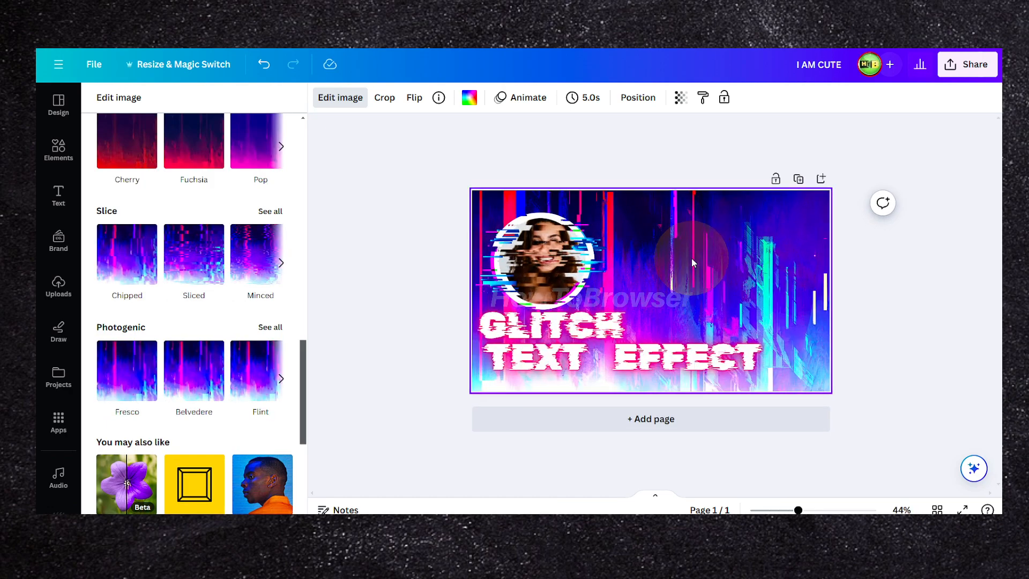
left_click(545, 261)
left_click(701, 250)
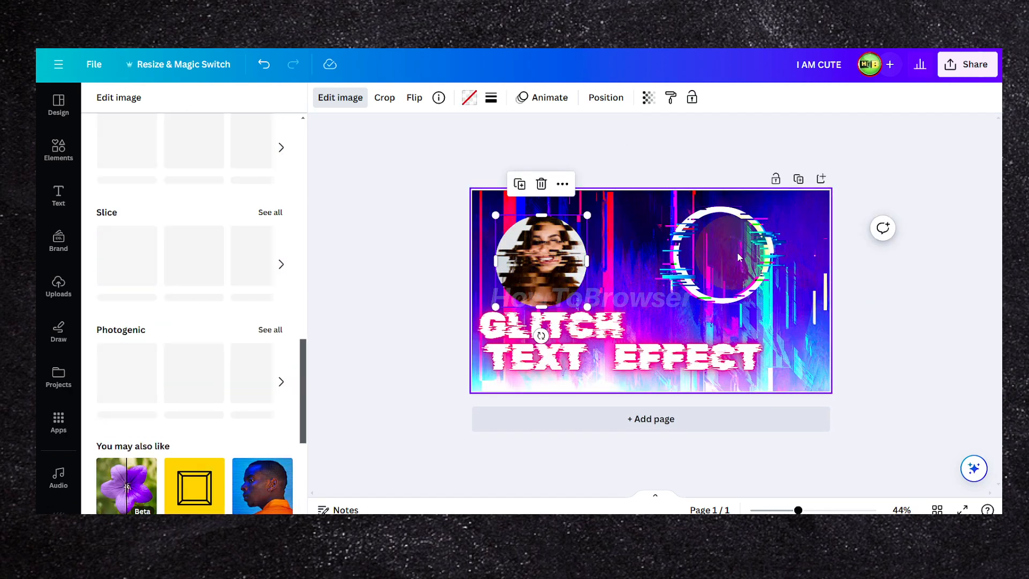
left_click_drag(687, 267, 503, 274)
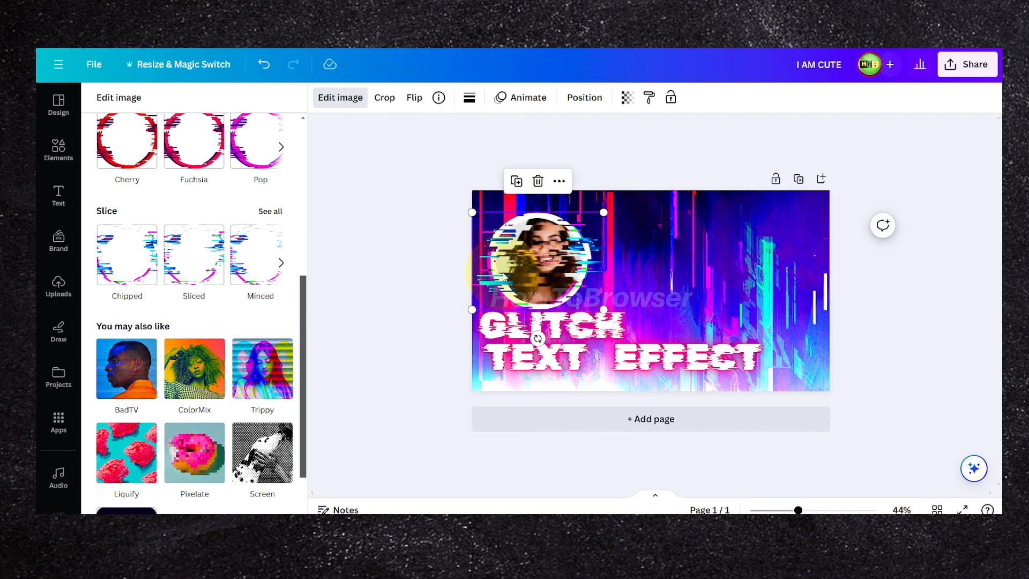
key("ctrl+z")
- Select the circular portrait, open its full set of Slice effects and choose None
left_click(541, 246)
scroll(168, 199, "up", 5)
scroll(166, 201, "up", 4)
scroll(138, 218, "down", 8)
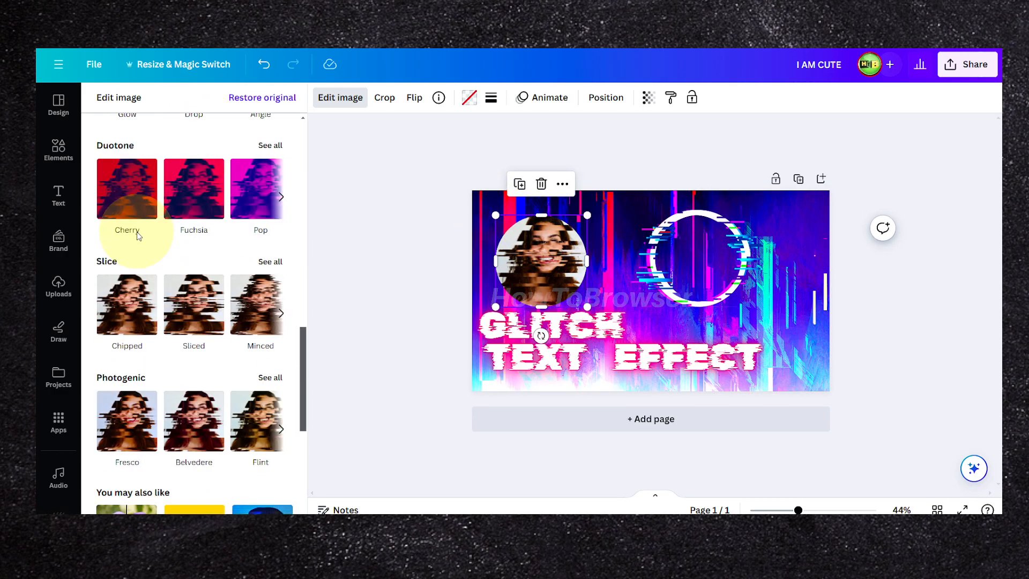
scroll(160, 292, "down", 2)
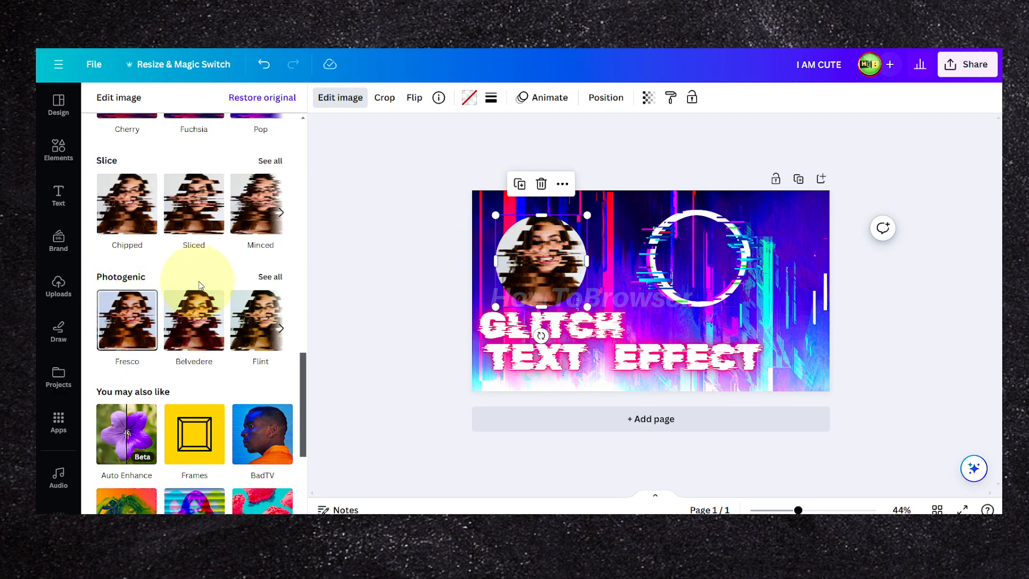
left_click(271, 160)
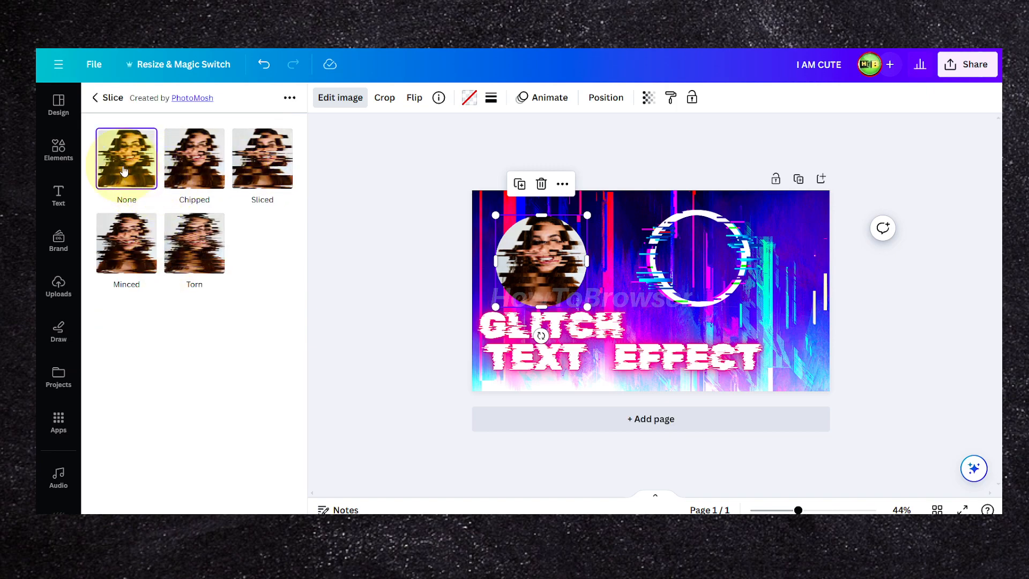
left_click(140, 154)
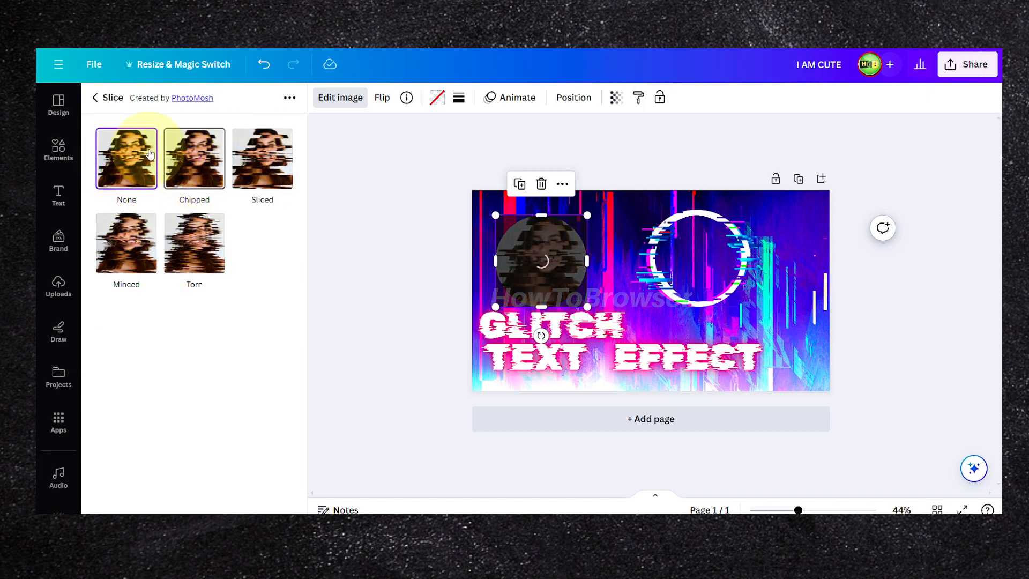
left_click(102, 97)
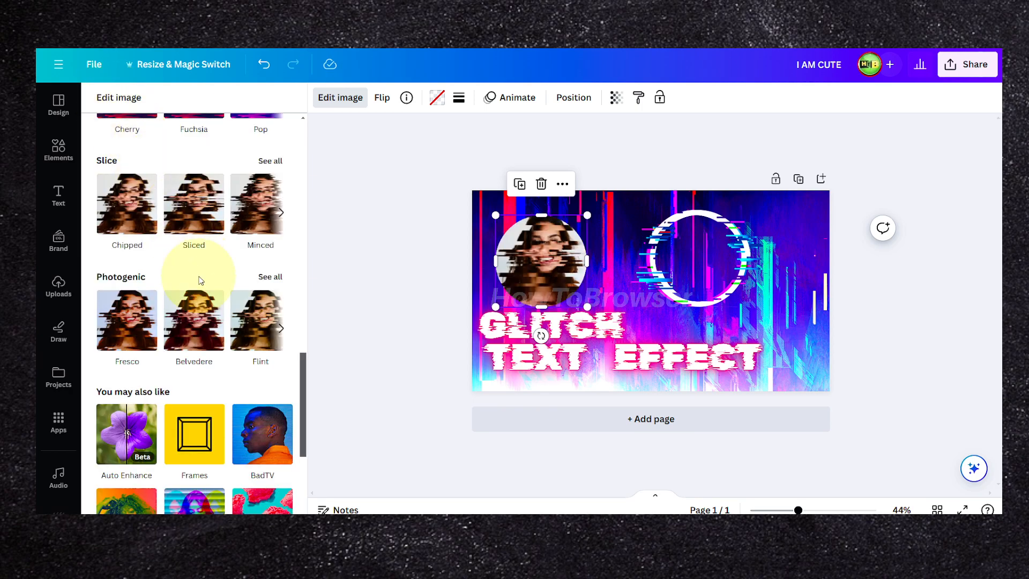
- Try the Sliced and Minced effects on top of the already sliced portrait
scroll(200, 281, "down", 2)
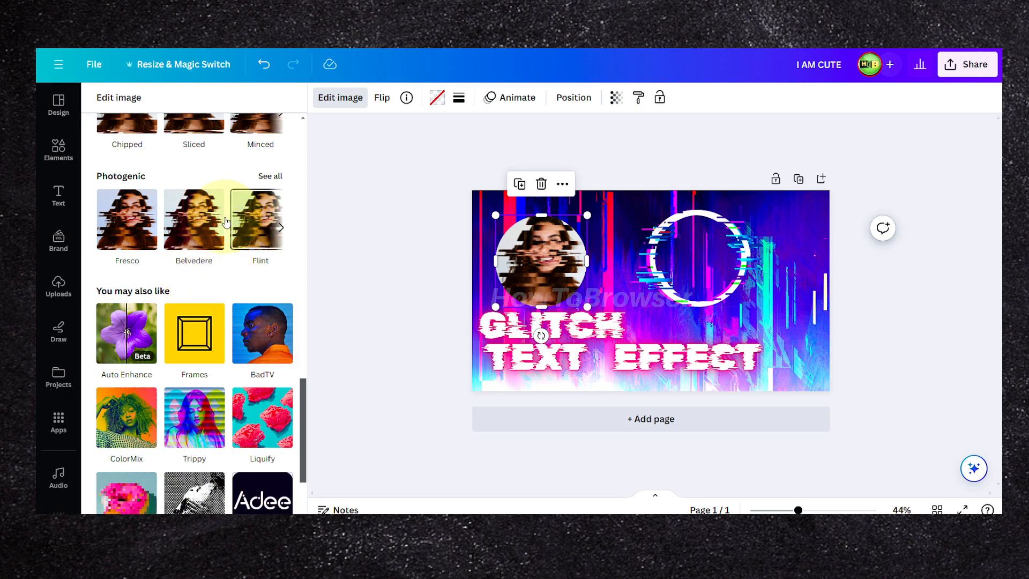
scroll(188, 224, "up", 3)
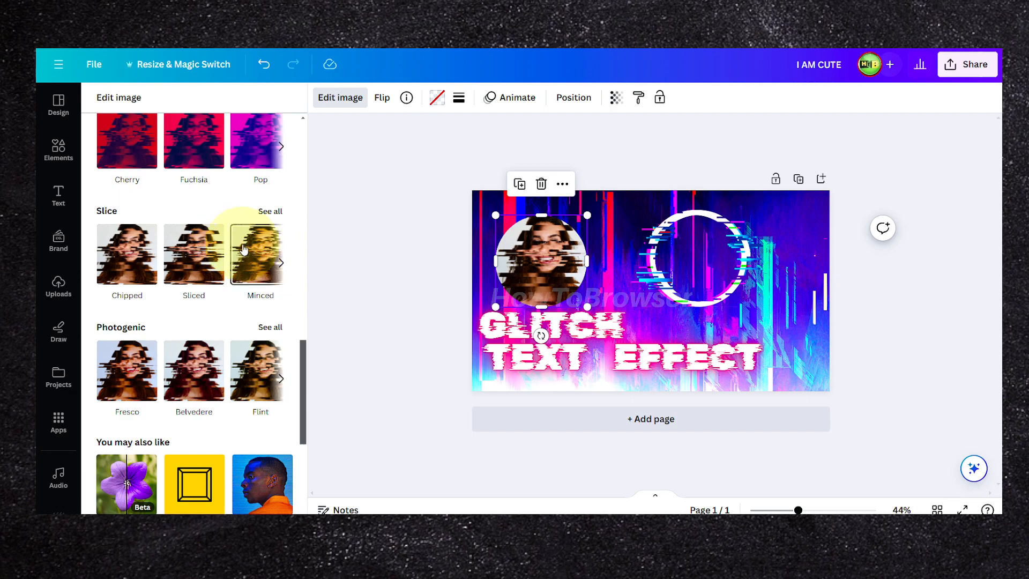
left_click(194, 251)
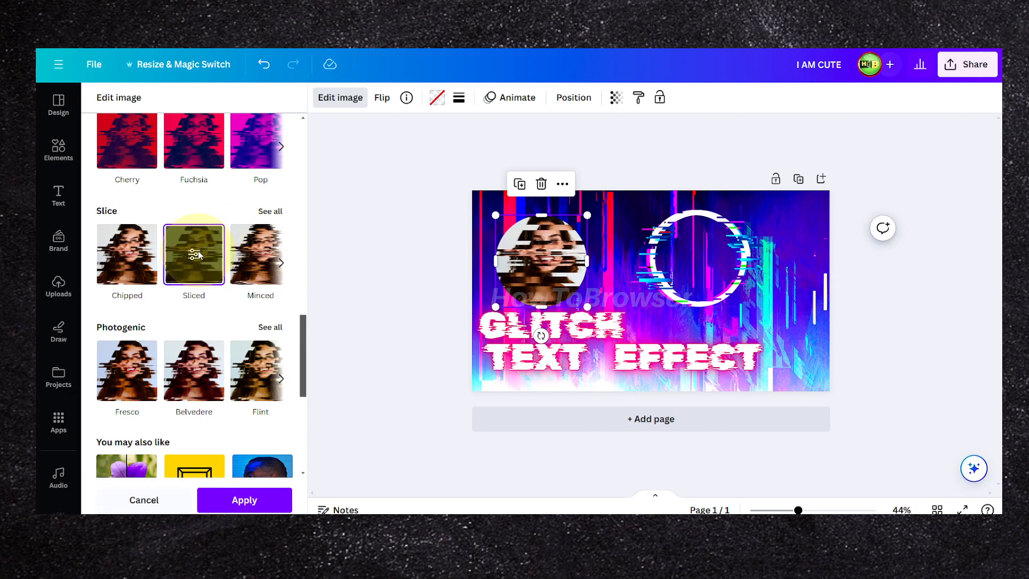
left_click(247, 259)
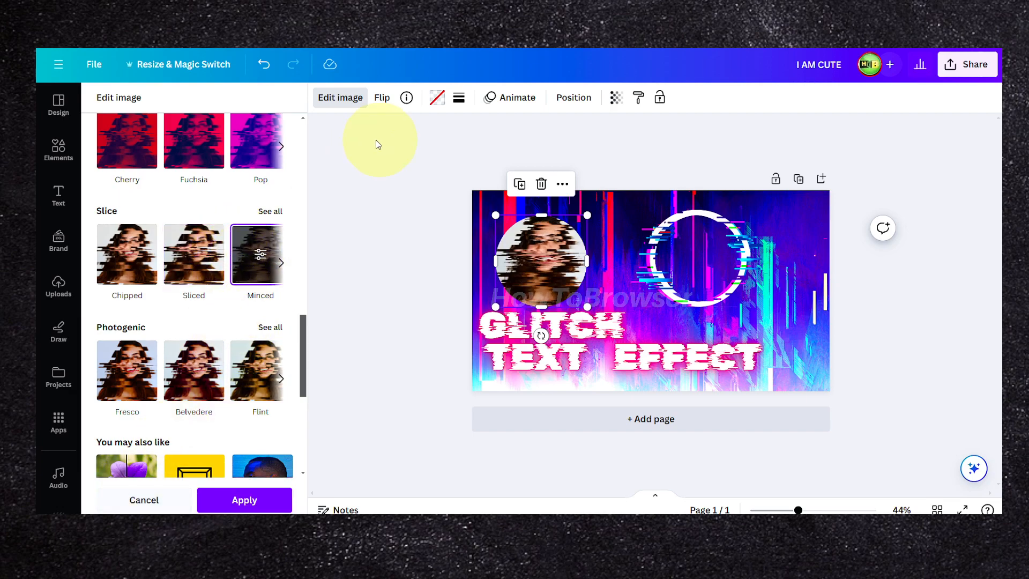
- Undo the recent edits back to the unsliced portrait with the glitch ring around it
left_click(264, 64)
left_click(264, 64)
left_click(264, 65)
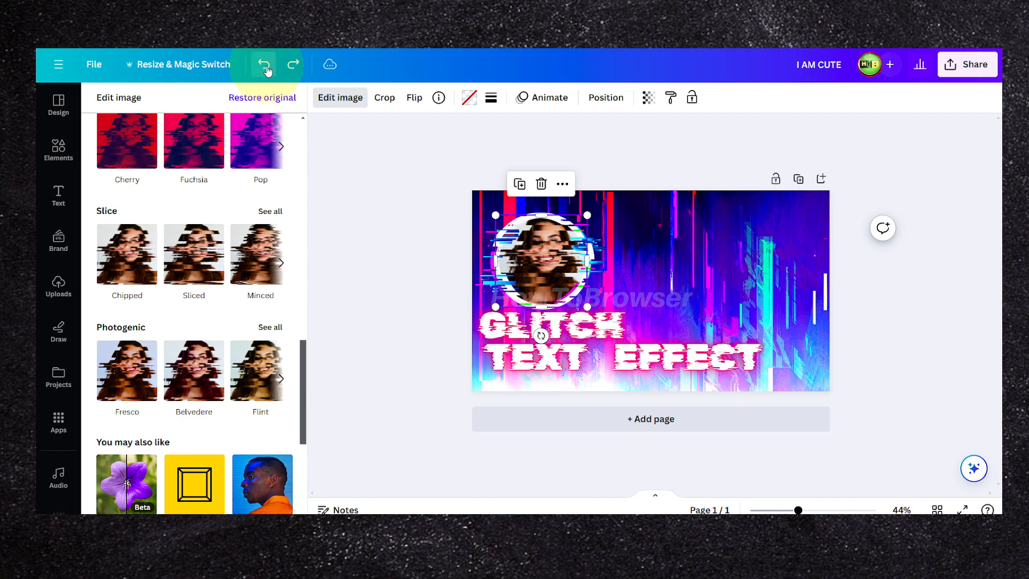
left_click(265, 67)
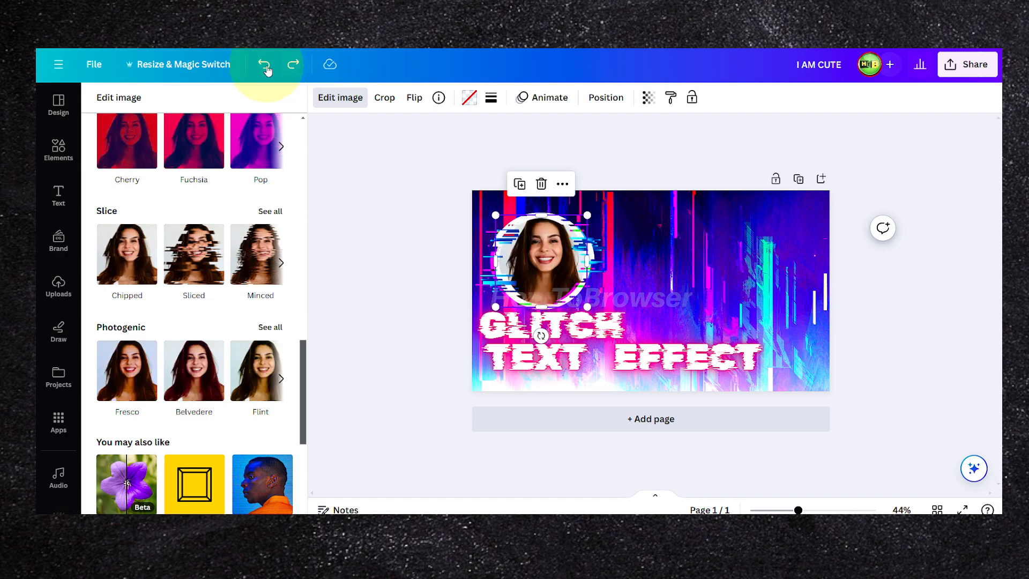
- Select the glitch ring around the circular portrait and nudge it slightly upward
left_click(697, 244)
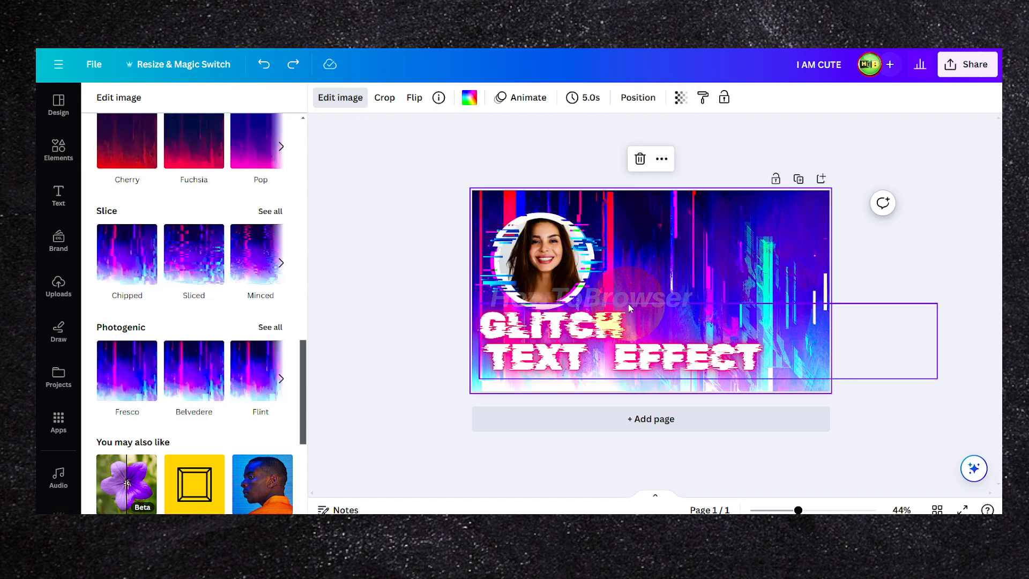
left_click(605, 283)
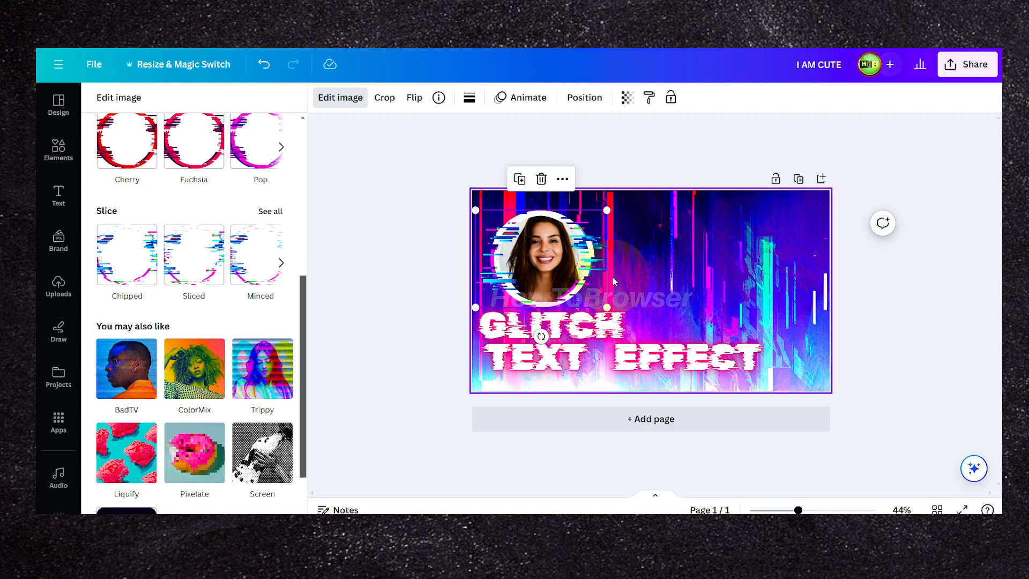